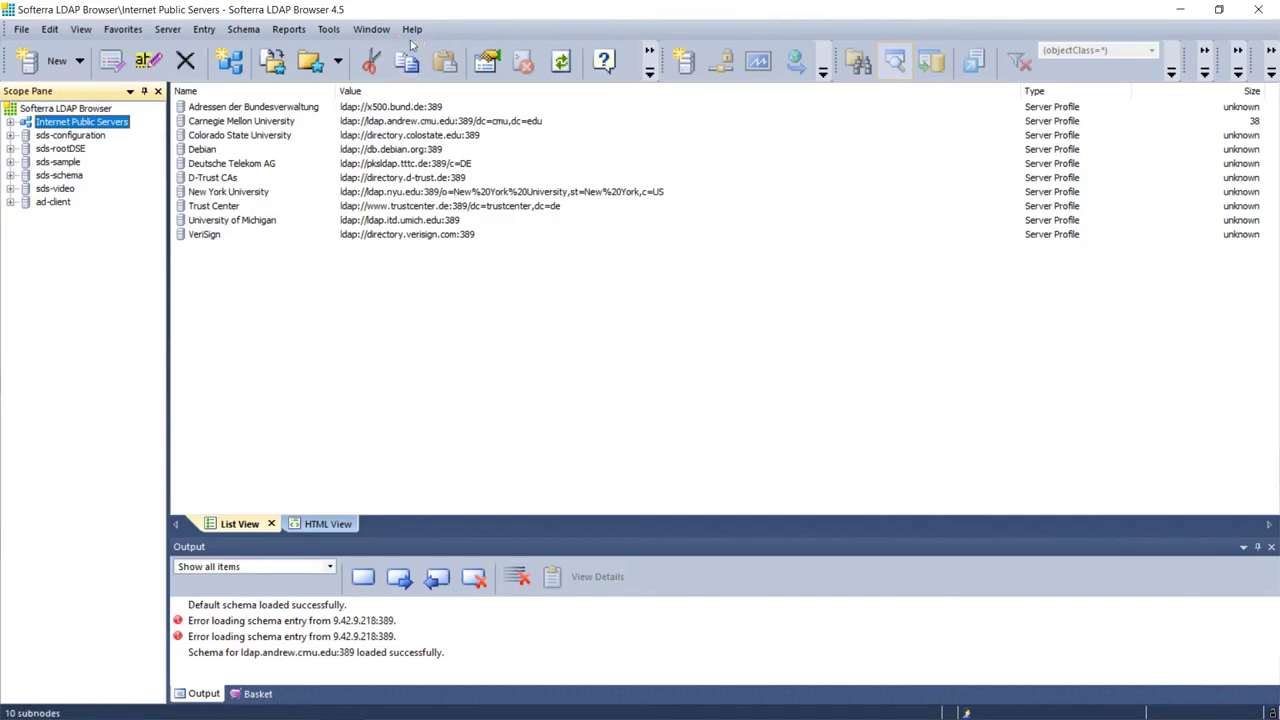
Step: View and dismiss the LDAP Browser About information from the Help menu
{"action": "left_click", "coordinate": [411, 29]}
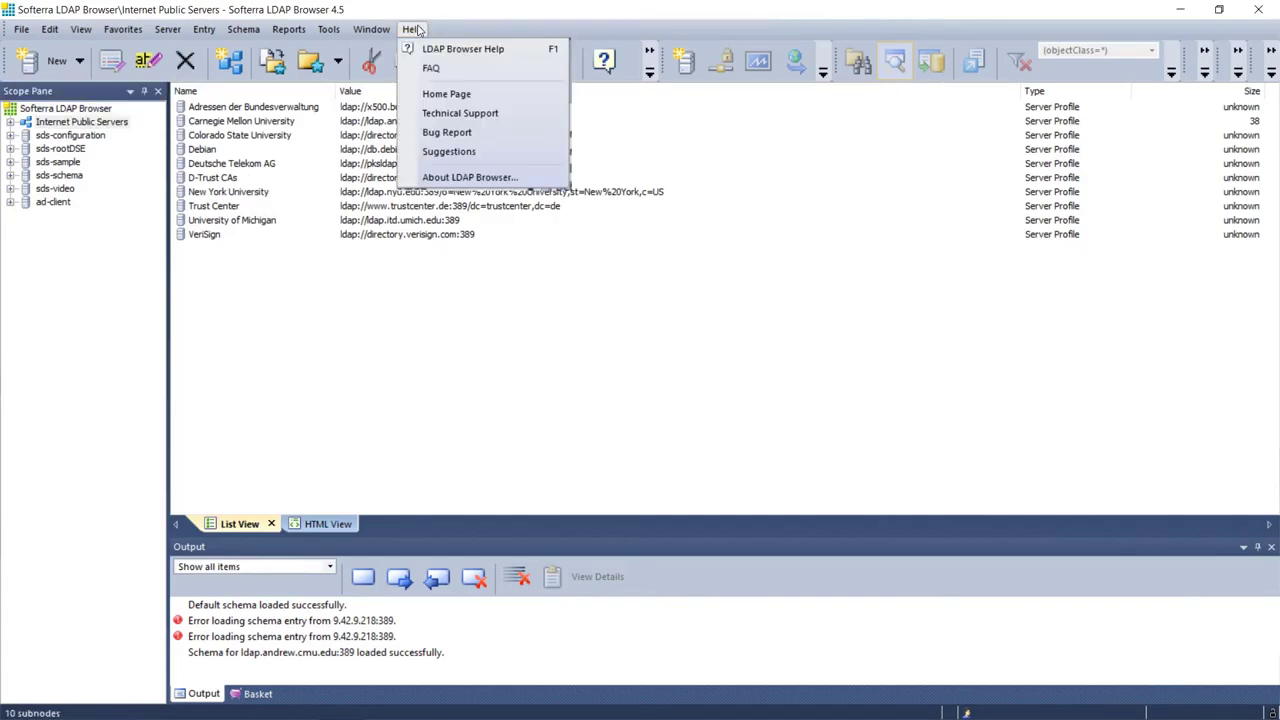
{"action": "left_click", "coordinate": [478, 177]}
{"action": "left_click", "coordinate": [705, 401]}
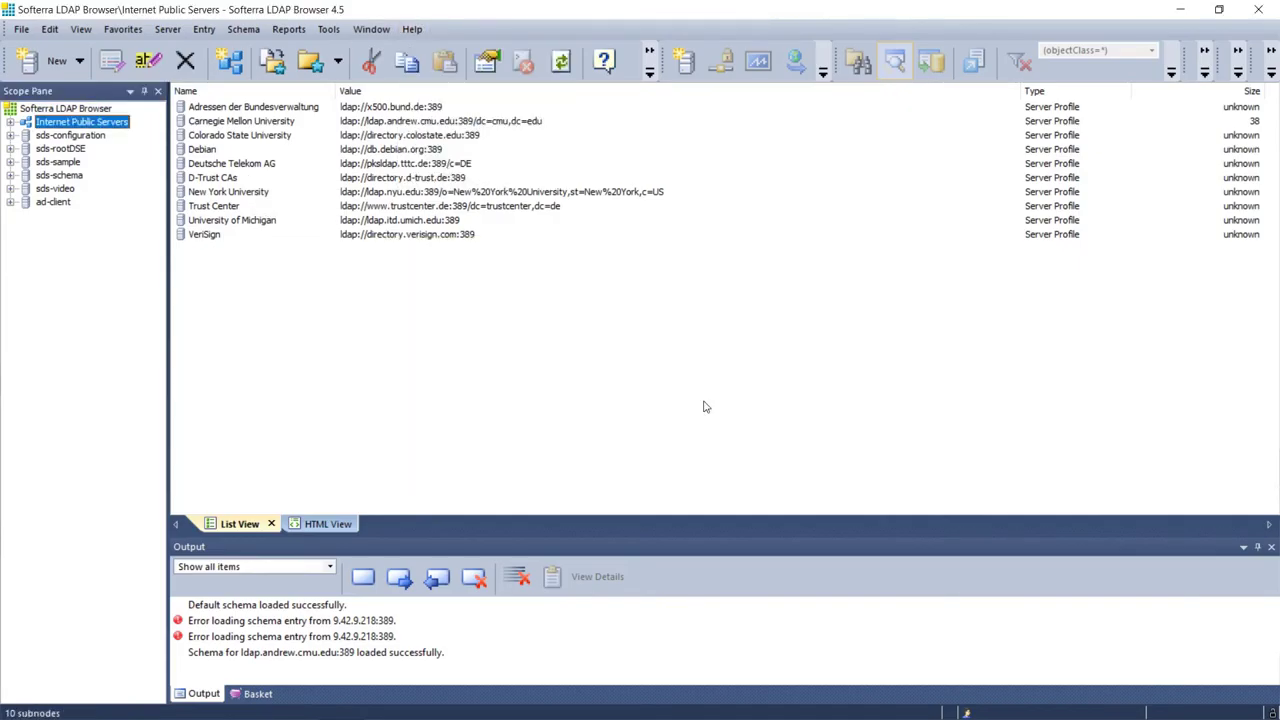
Step: Expand Internet Public Servers and view the uid=RPB, uid=HP756 and uid=MATHIS entries
{"action": "left_click", "coordinate": [10, 121]}
{"action": "left_click", "coordinate": [106, 191]}
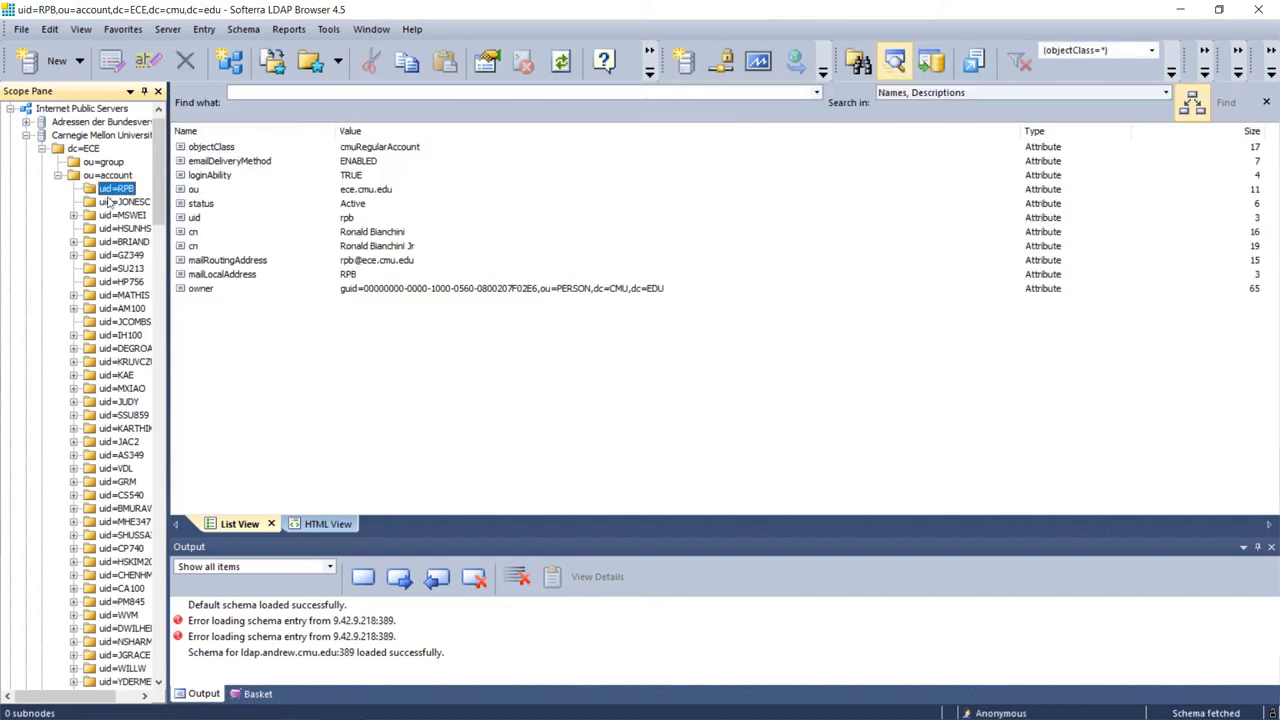
{"action": "left_click", "coordinate": [118, 284]}
{"action": "left_click", "coordinate": [118, 297]}
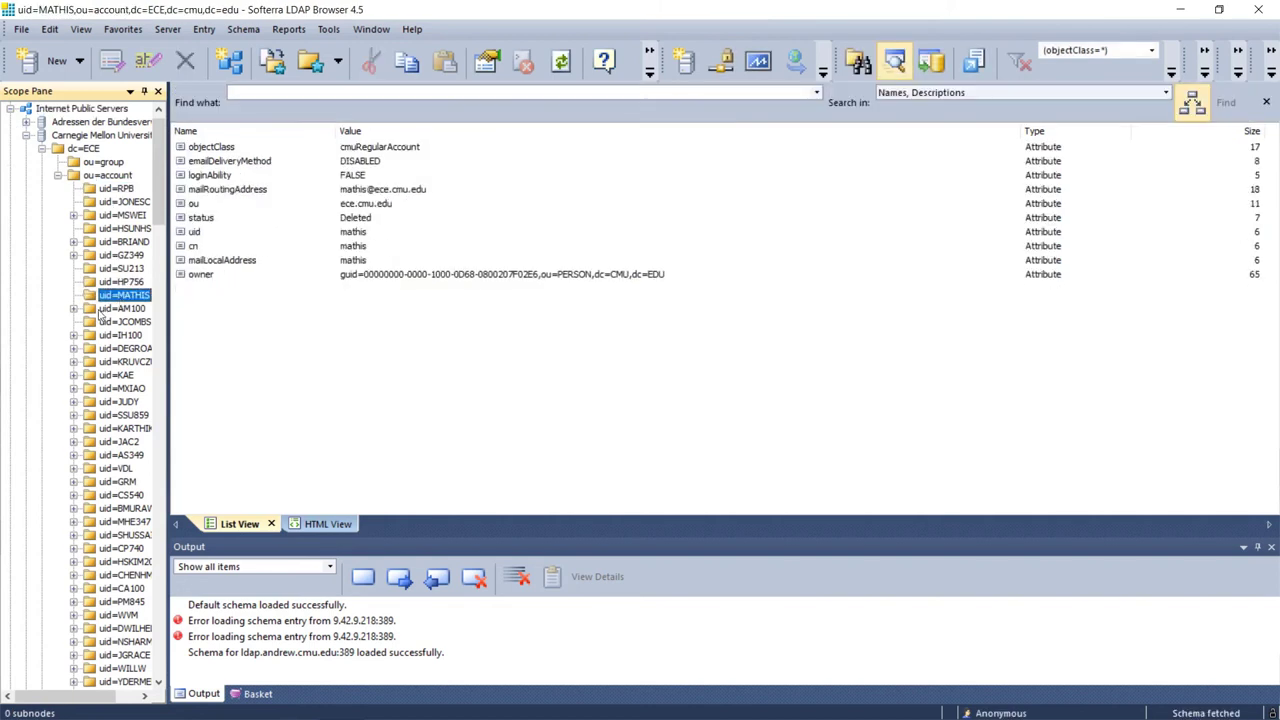
Step: Check the Carnegie Mellon server's port 389, then go to the PDF's DNS Fundamentals page
{"action": "key", "text": "alt+Return"}
{"action": "double_click", "coordinate": [740, 298]}
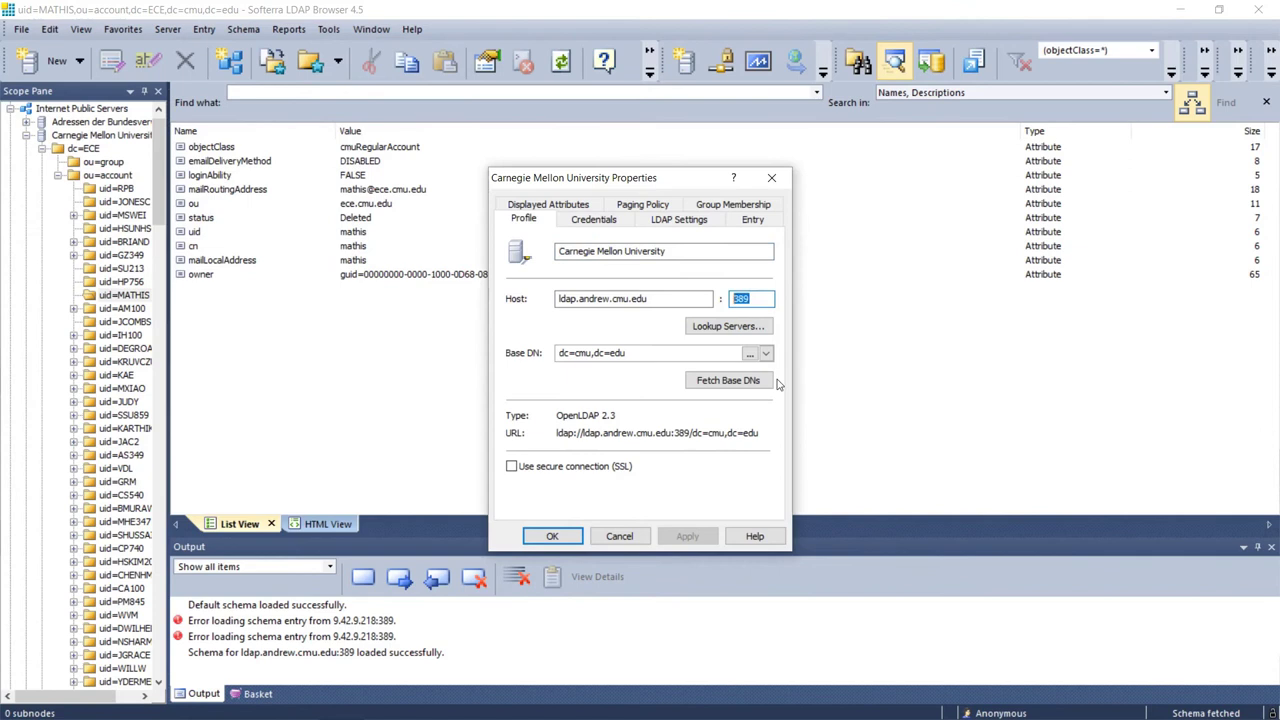
{"action": "key", "text": "alt+Tab"}
{"action": "key", "text": "Up"}
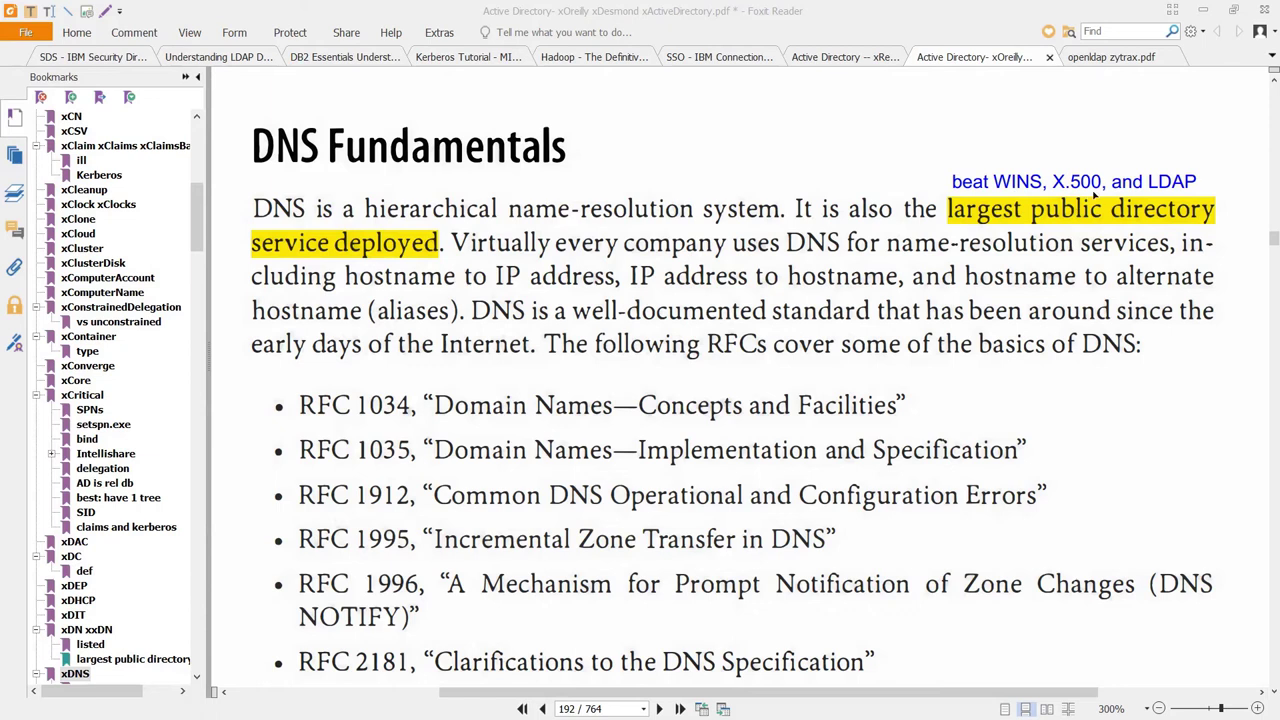
{"action": "left_click", "coordinate": [1170, 247]}
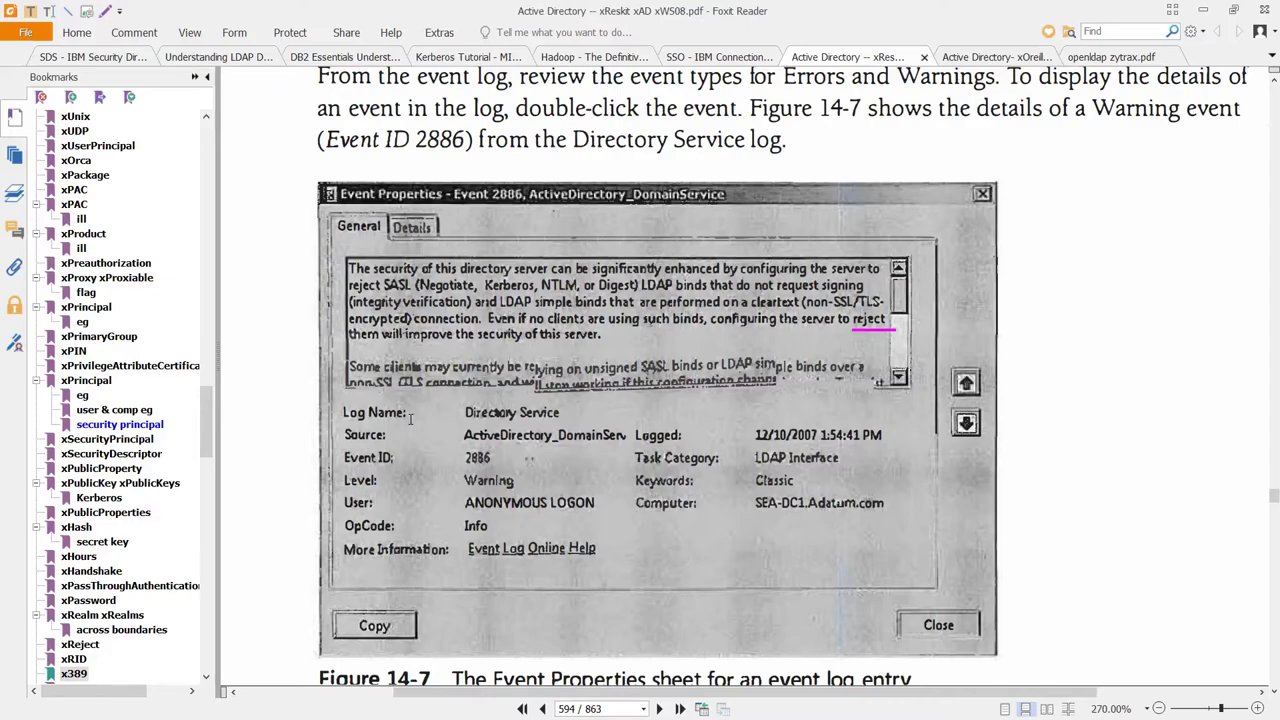
Step: In the technet article's Event 2886 message, highlight 'simple bind' and 'cleartext'
{"action": "key", "text": "alt+Tab"}
{"action": "left_click_drag", "start_coordinate": [242, 222], "coordinate": [355, 224]}
{"action": "left_click_drag", "start_coordinate": [601, 222], "coordinate": [686, 222]}
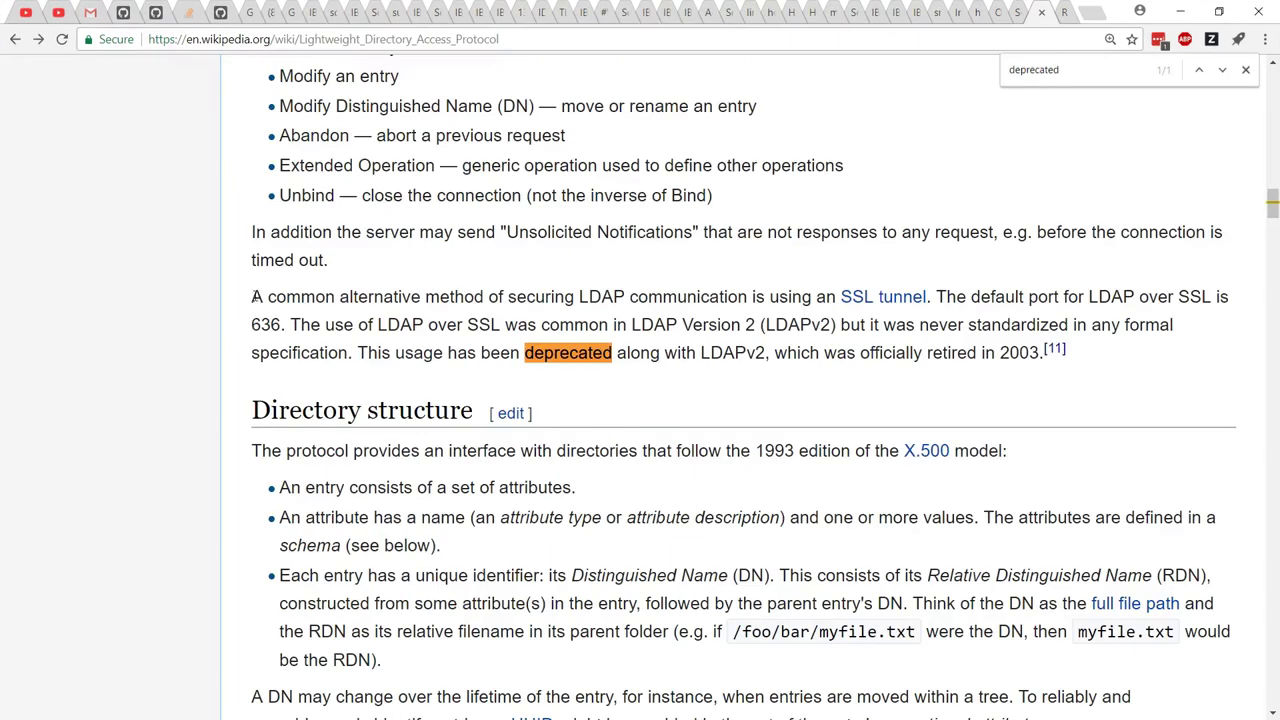
Step: Highlight Wikipedia's SSL-tunnel sentence and OpenLDAP's note that ldaps:// and StartTLS are equivalent
{"action": "left_click_drag", "start_coordinate": [251, 297], "coordinate": [487, 297]}
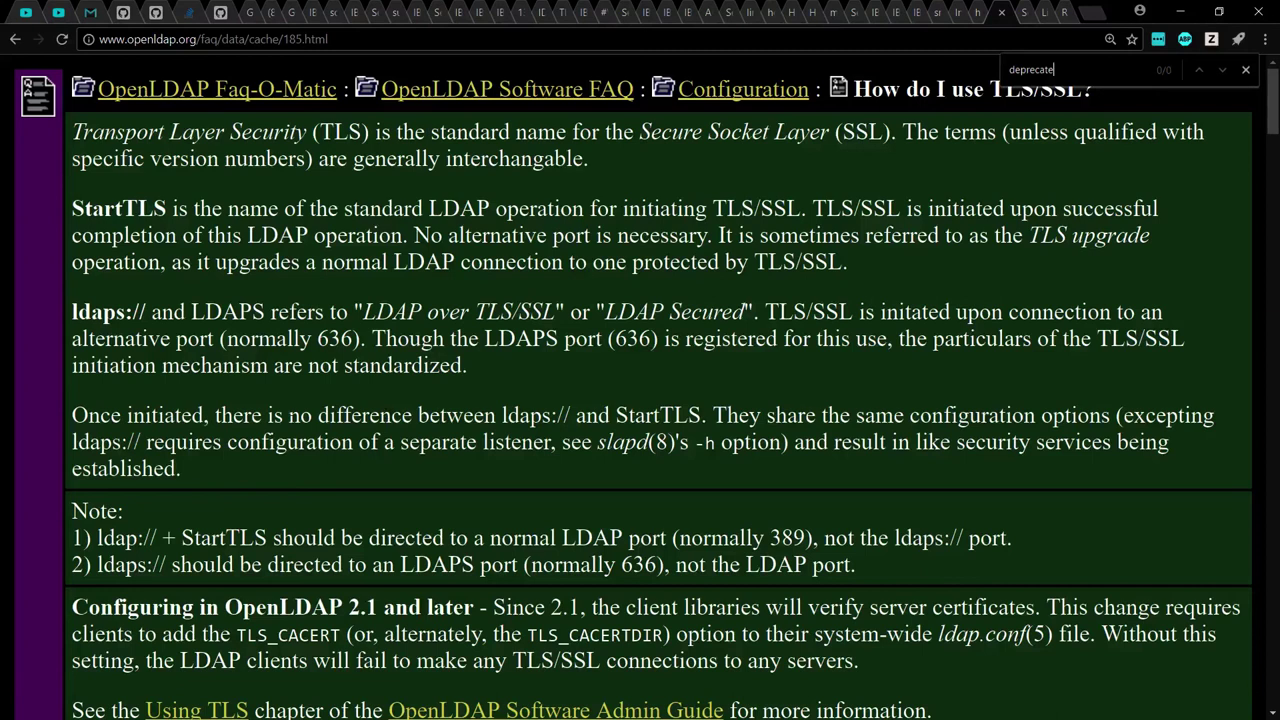
{"action": "left_click_drag", "start_coordinate": [288, 415], "coordinate": [702, 415]}
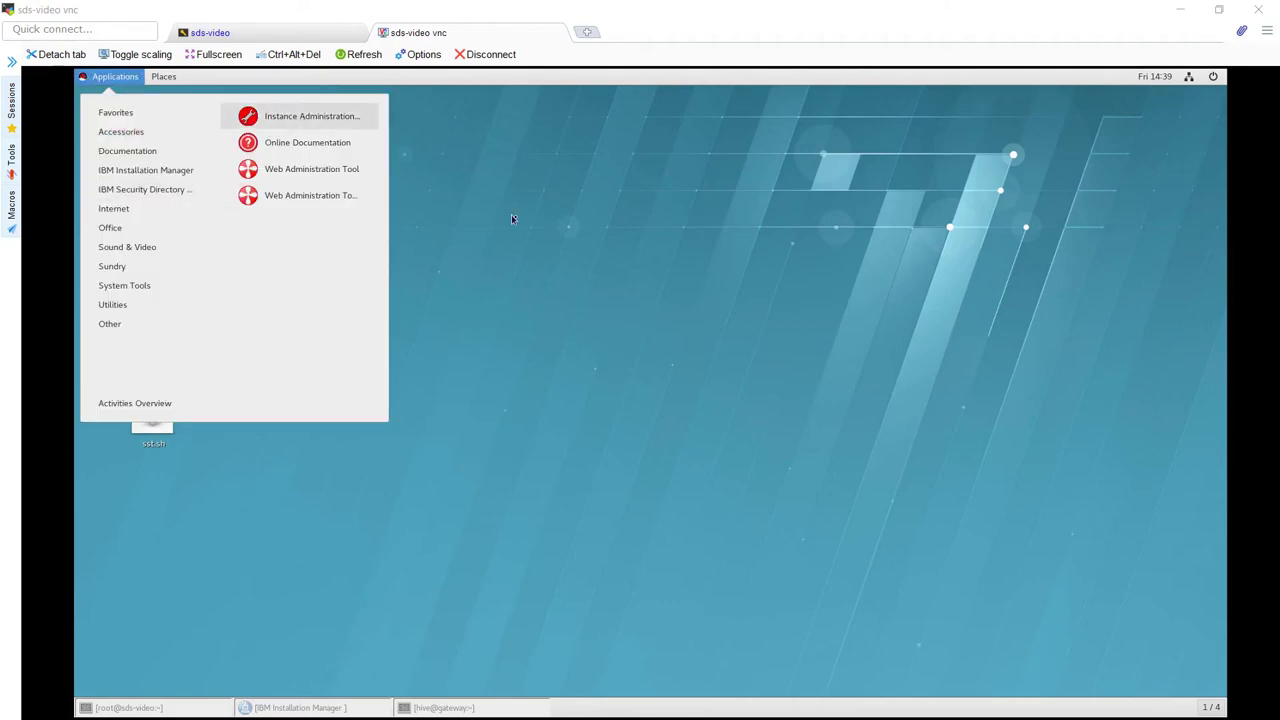
Step: Create the default directory server instance dsrdbm01 with the Instance Administration Tool
{"action": "left_click", "coordinate": [519, 219]}
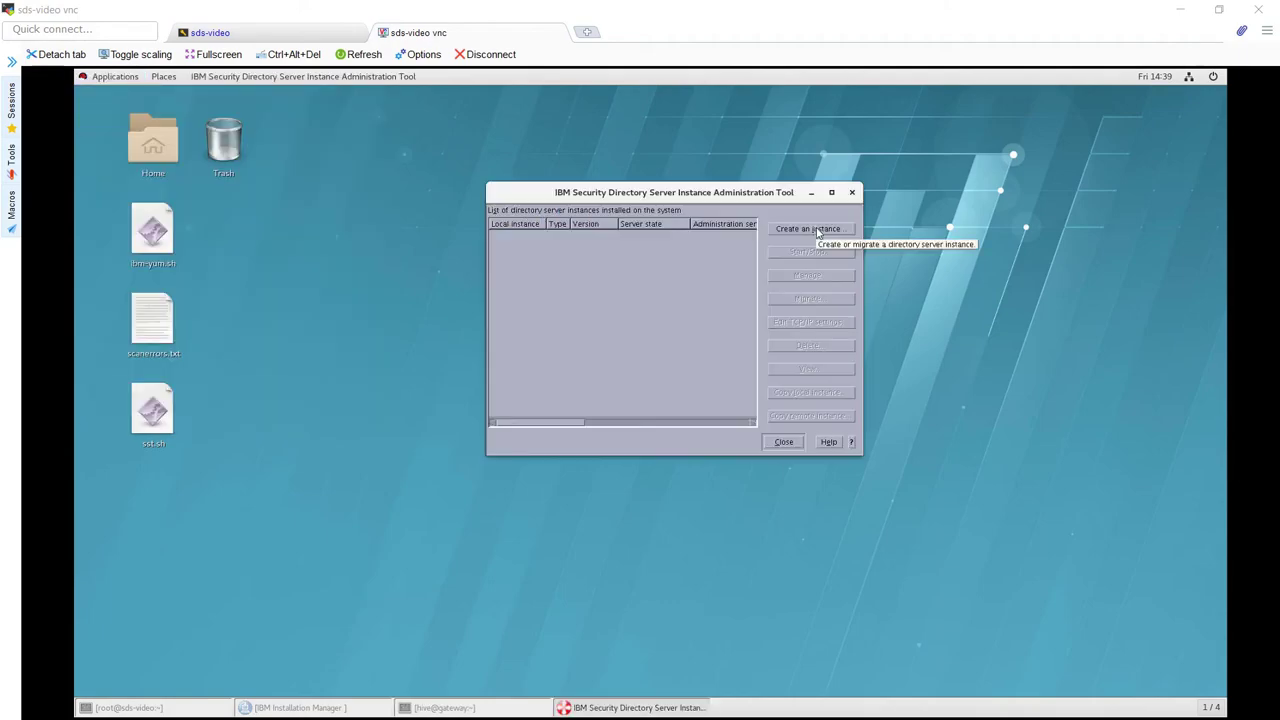
{"action": "left_click", "coordinate": [810, 229]}
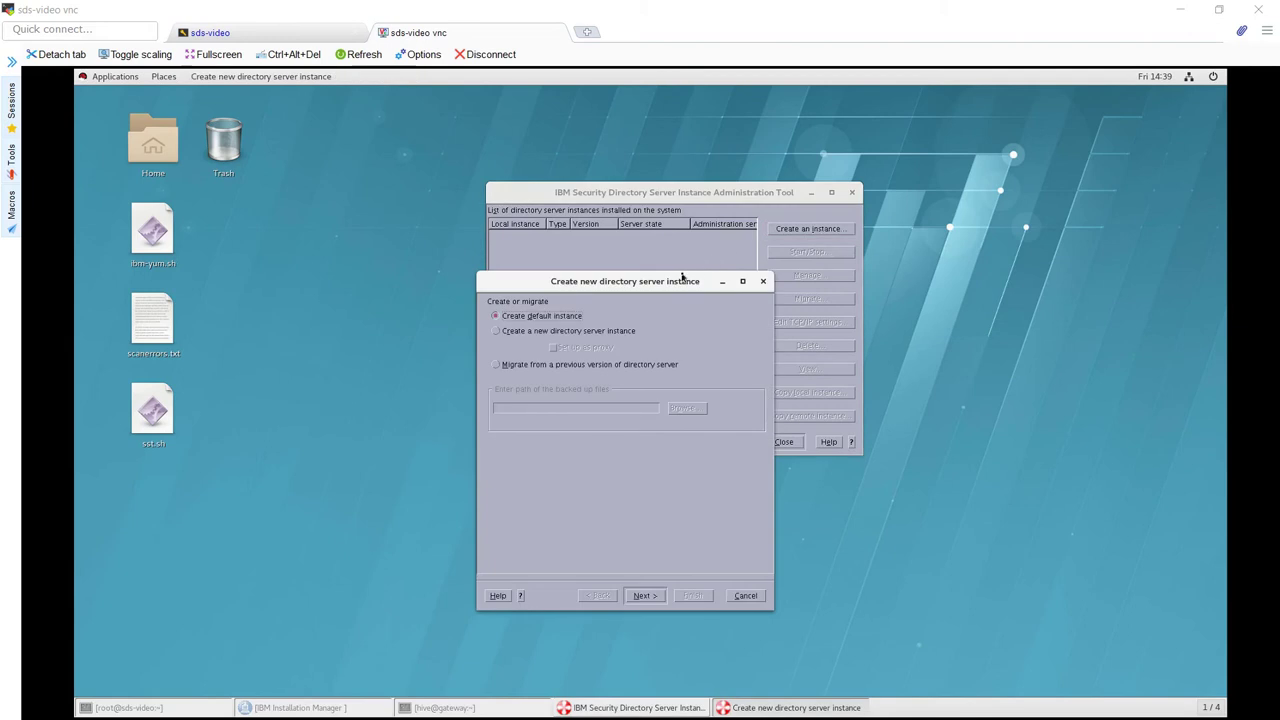
{"action": "left_click", "coordinate": [644, 596]}
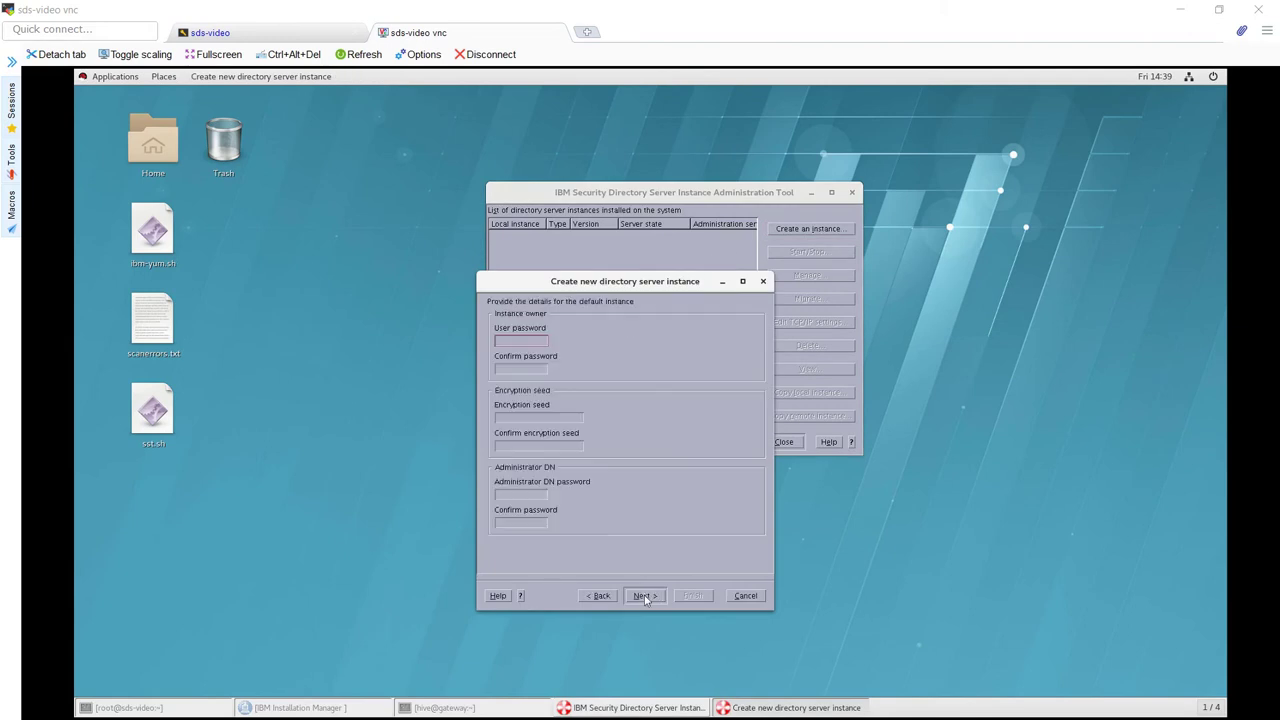
{"action": "left_click", "coordinate": [644, 596]}
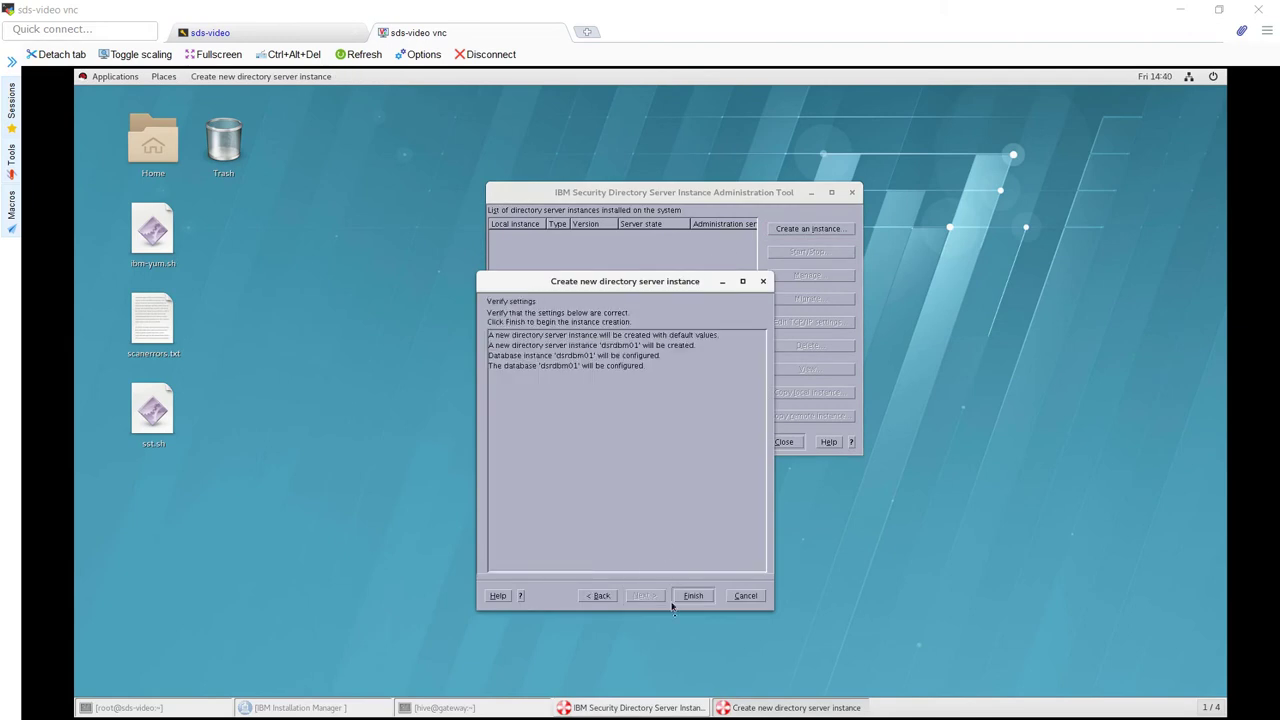
{"action": "left_click", "coordinate": [693, 596]}
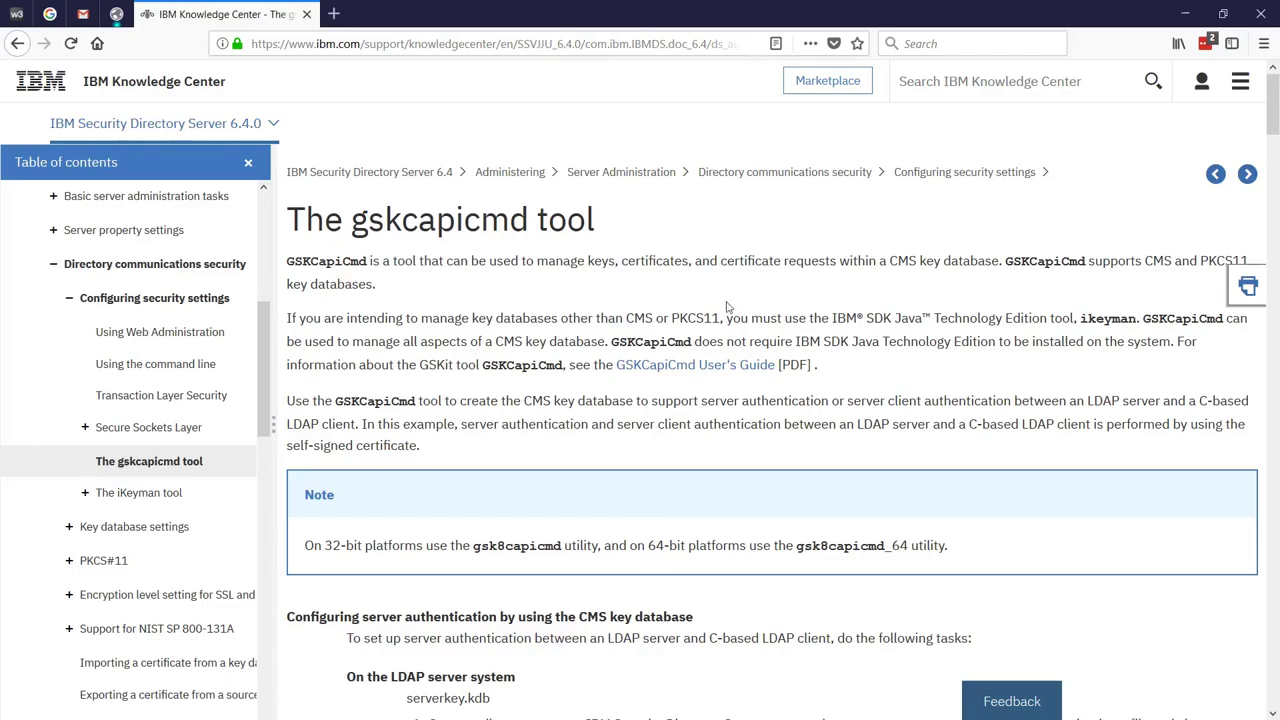
Step: Mark the gskcapicmd heading, then open dsrdbm01's TCP/IP settings and select server port 389
{"action": "left_click_drag", "start_coordinate": [620, 232], "coordinate": [350, 222]}
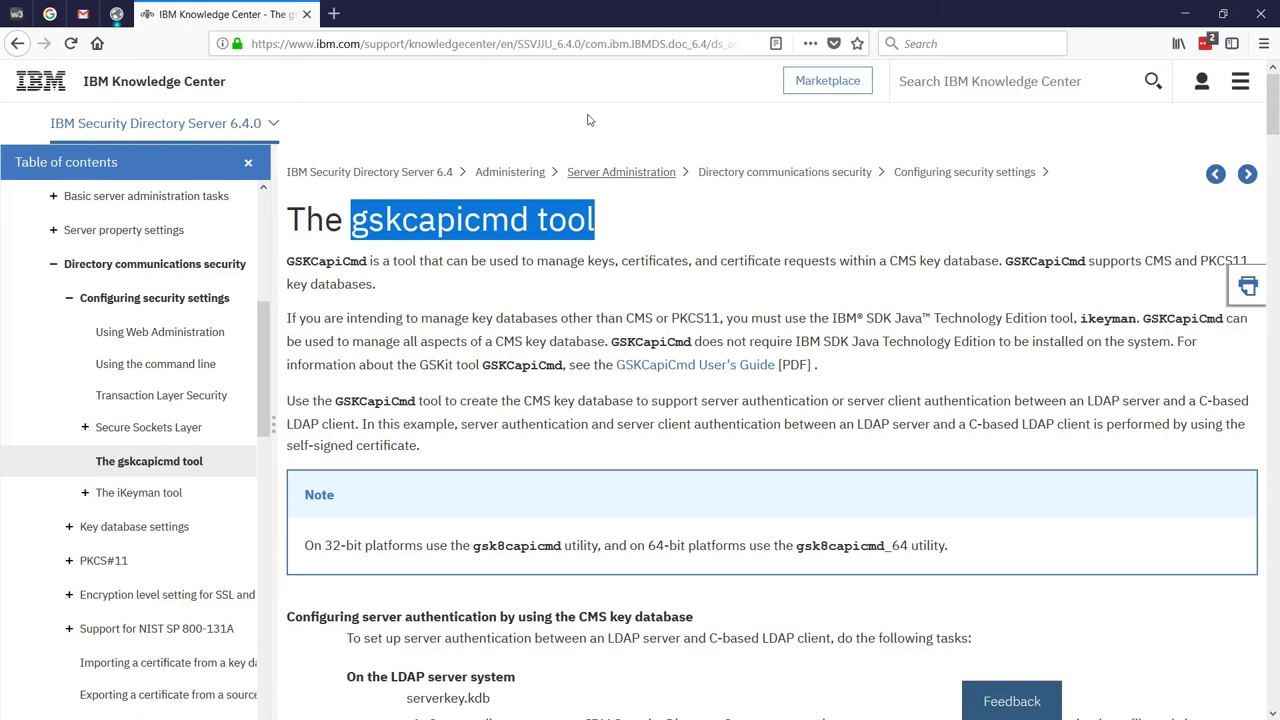
{"action": "left_click_drag", "start_coordinate": [620, 230], "coordinate": [351, 222]}
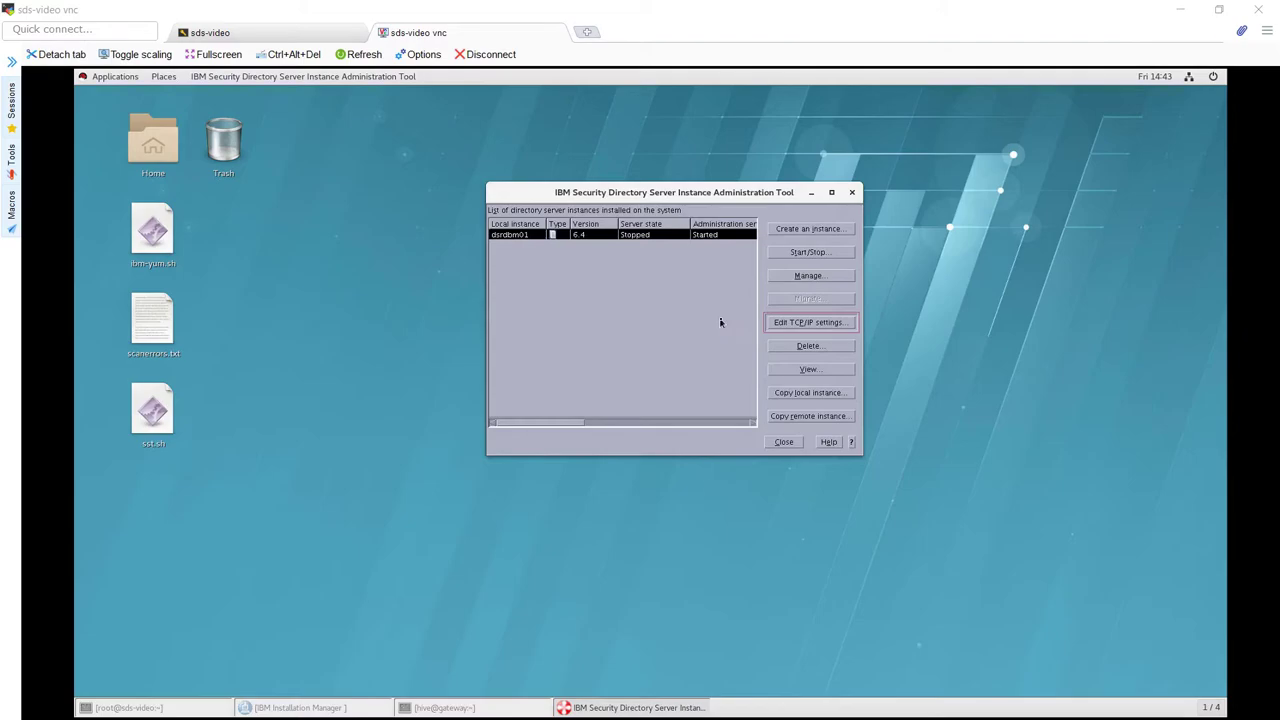
{"action": "left_click", "coordinate": [806, 324]}
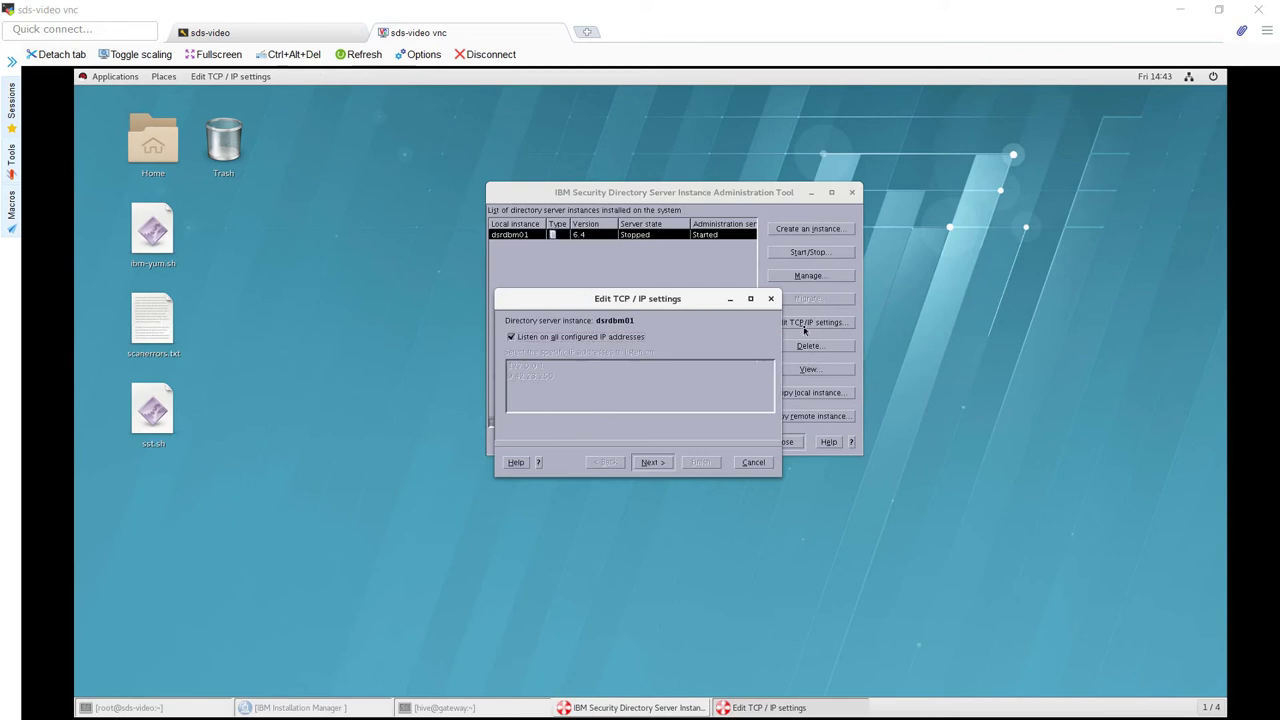
{"action": "left_click", "coordinate": [656, 462]}
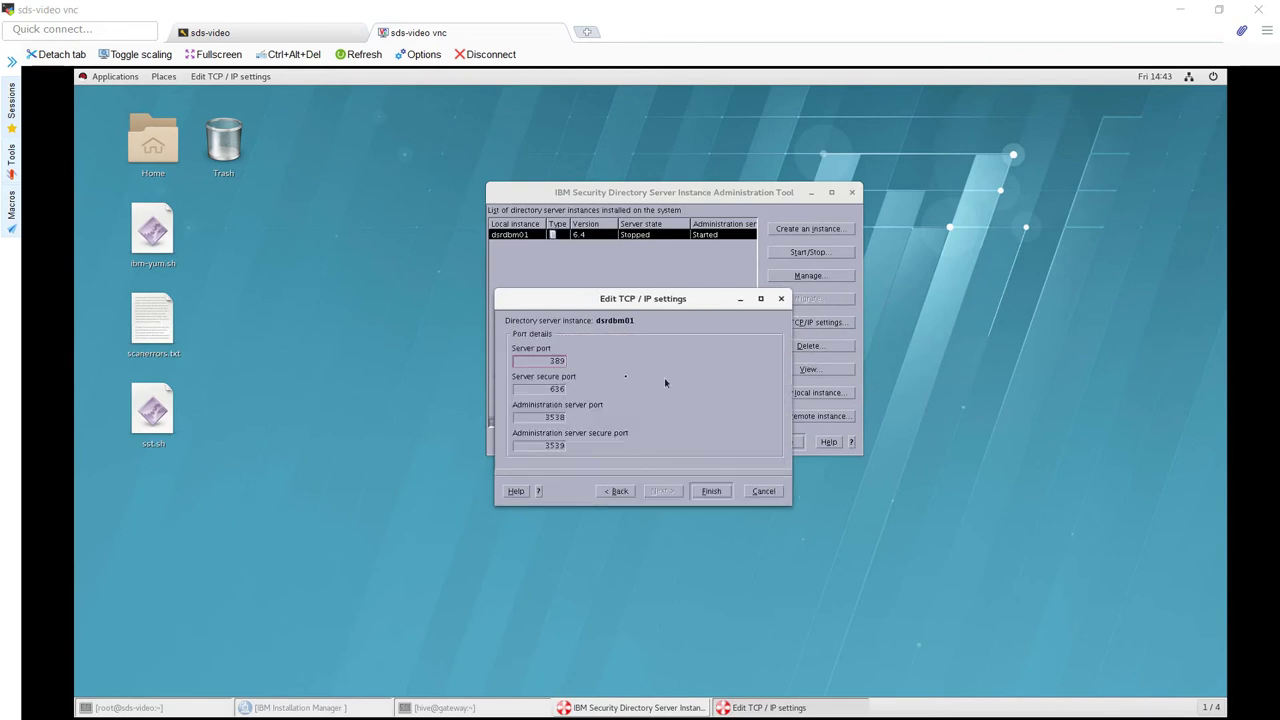
{"action": "left_click_drag", "start_coordinate": [548, 361], "coordinate": [634, 389]}
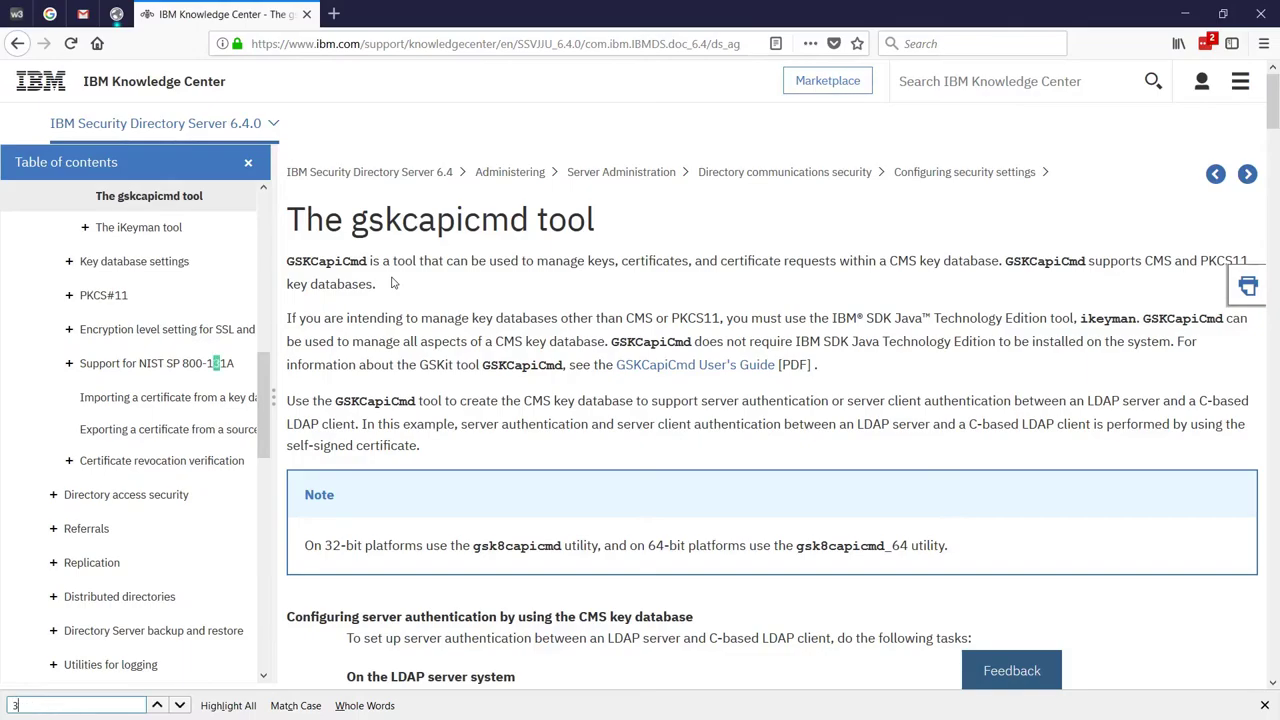
Step: Search the gskcapicmd page for 636 and select gskcapicmd in the heading
{"action": "type", "text": "636"}
{"action": "key", "text": "BackSpace"}
{"action": "key", "text": "Return"}
{"action": "type", "text": "6"}
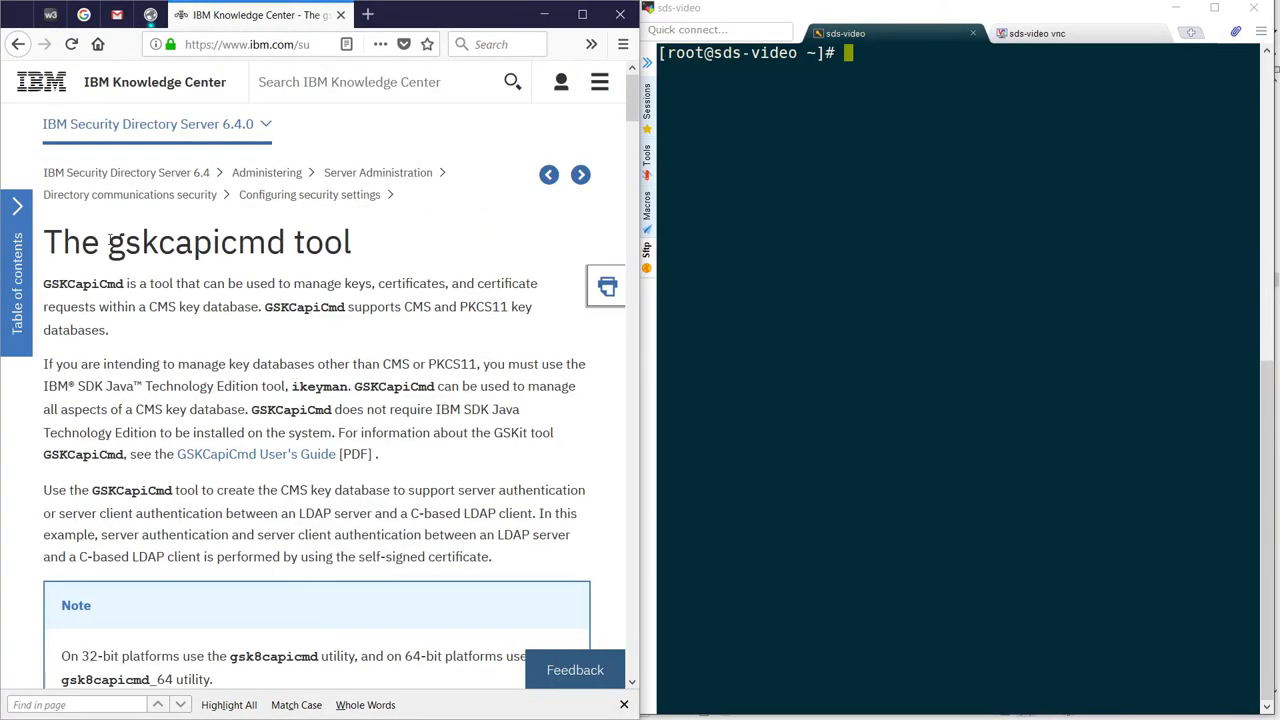
{"action": "left_click_drag", "start_coordinate": [108, 242], "coordinate": [158, 243]}
{"action": "left_click_drag", "start_coordinate": [108, 247], "coordinate": [286, 247]}
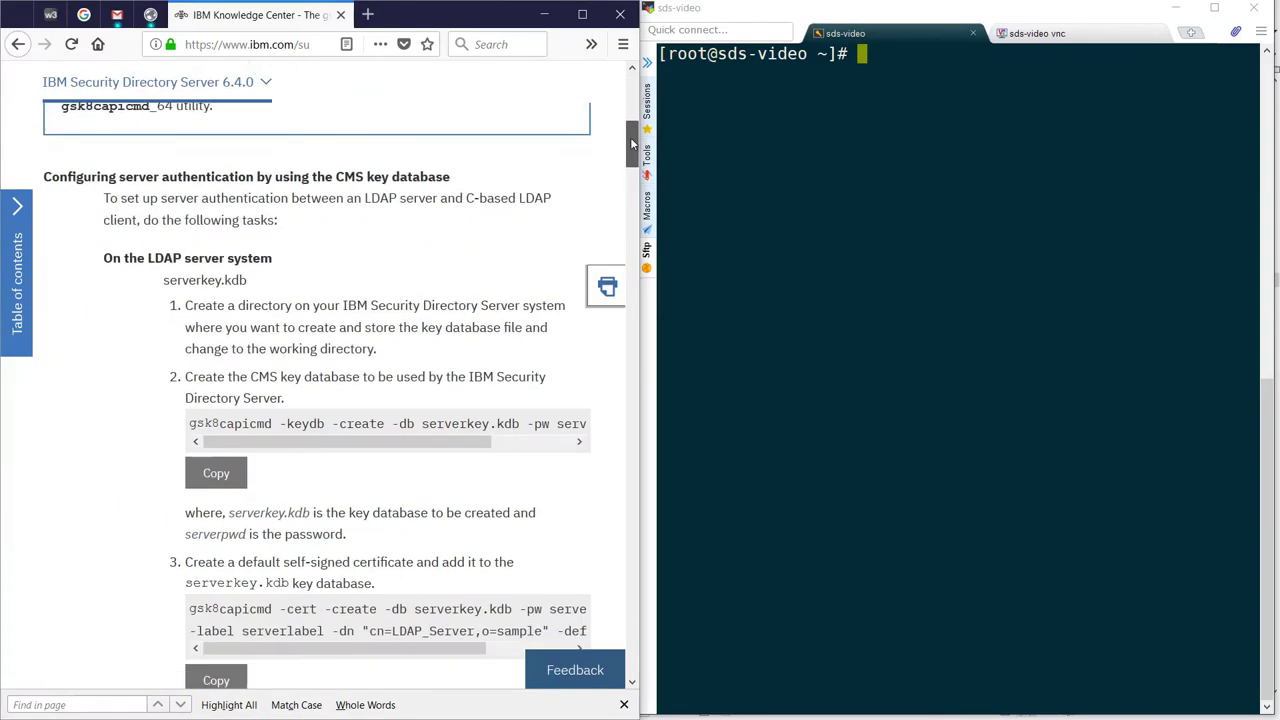
Step: Mark the server authentication docs section and switch to user dsrdbm01 with su - dsrdbm01
{"action": "left_click_drag", "start_coordinate": [118, 168], "coordinate": [257, 168]}
{"action": "scroll", "coordinate": [257, 168], "scroll_direction": "down", "scroll_amount": 1}
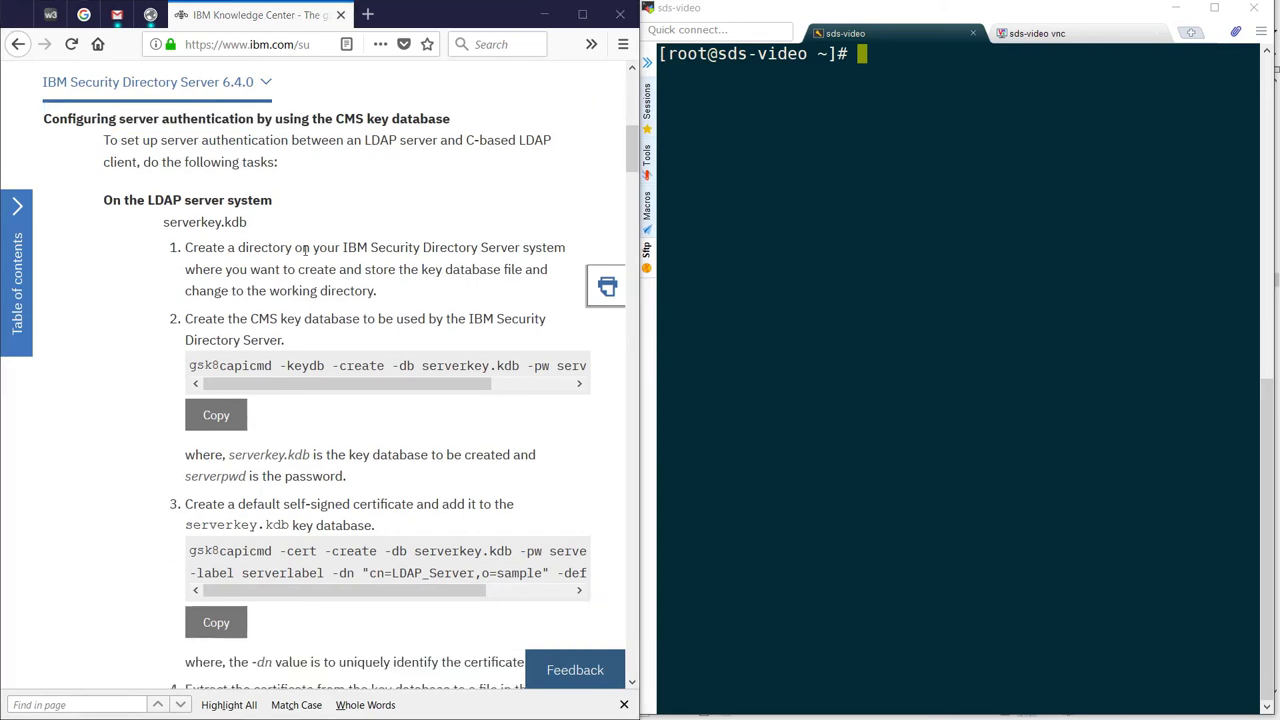
{"action": "left_click_drag", "start_coordinate": [186, 248], "coordinate": [336, 246]}
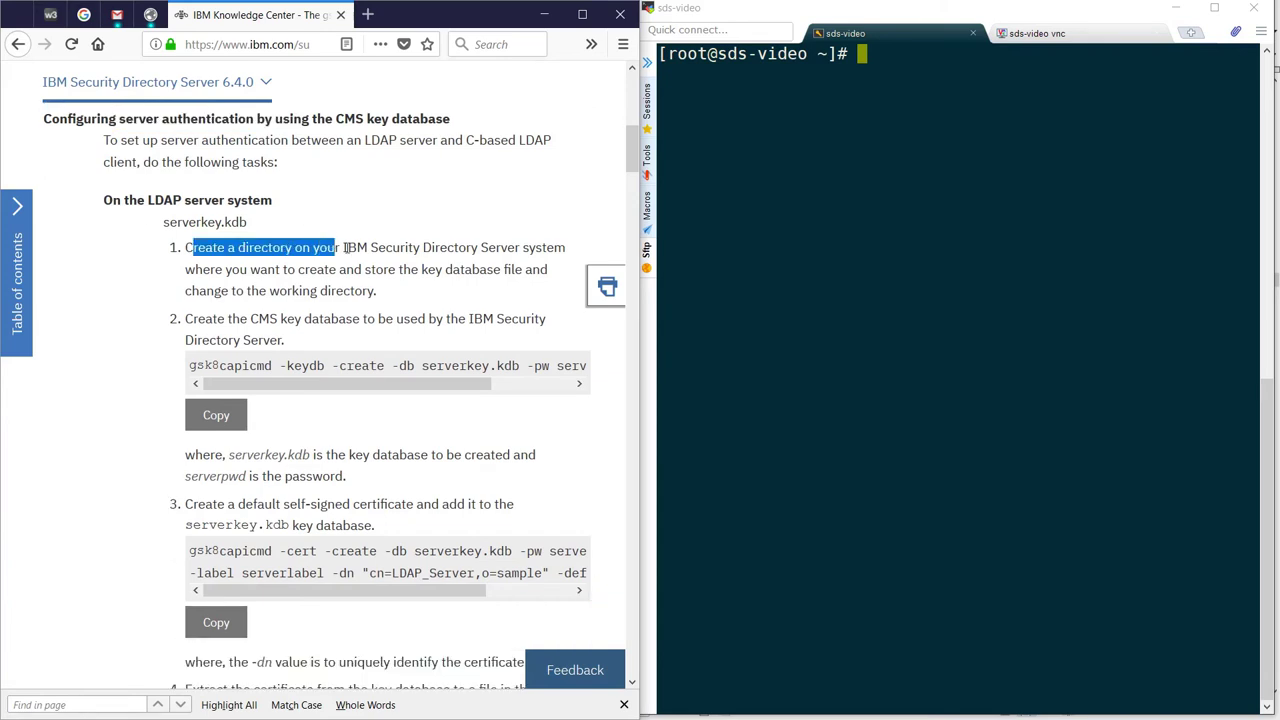
{"action": "left_click", "coordinate": [694, 231]}
{"action": "type", "text": "su - dsrdbm01"}
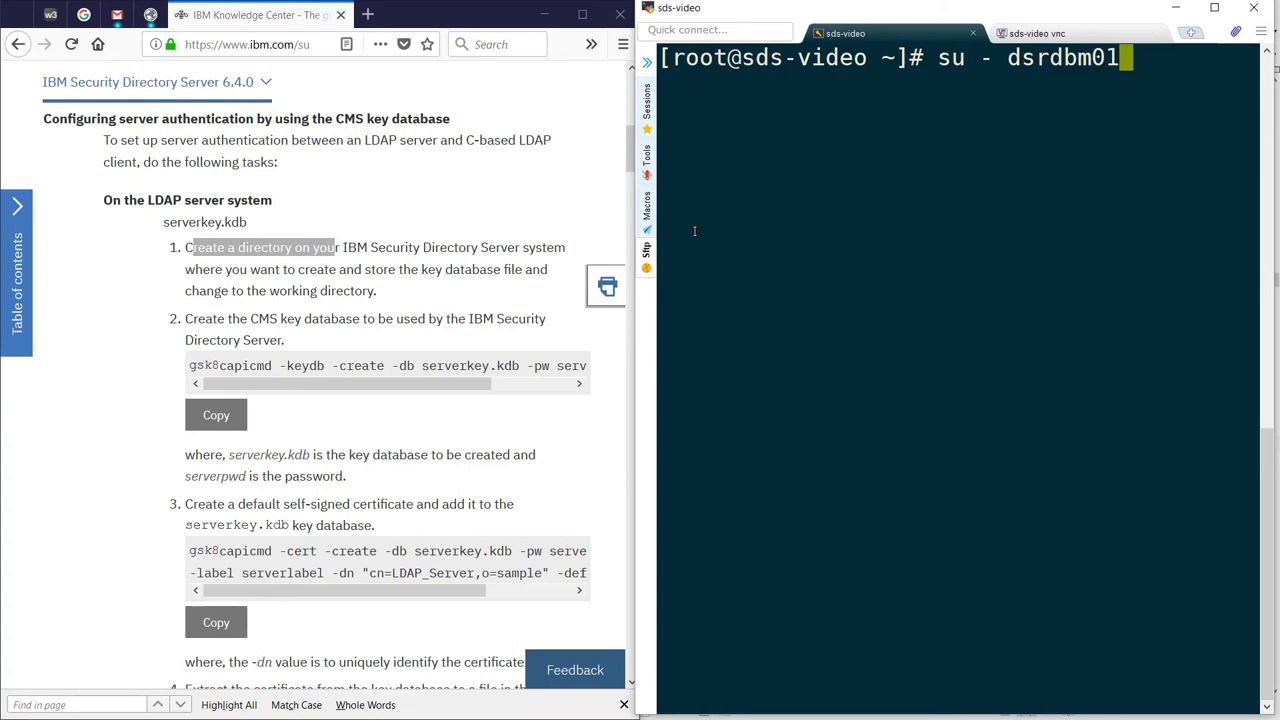
{"action": "key", "text": "Return"}
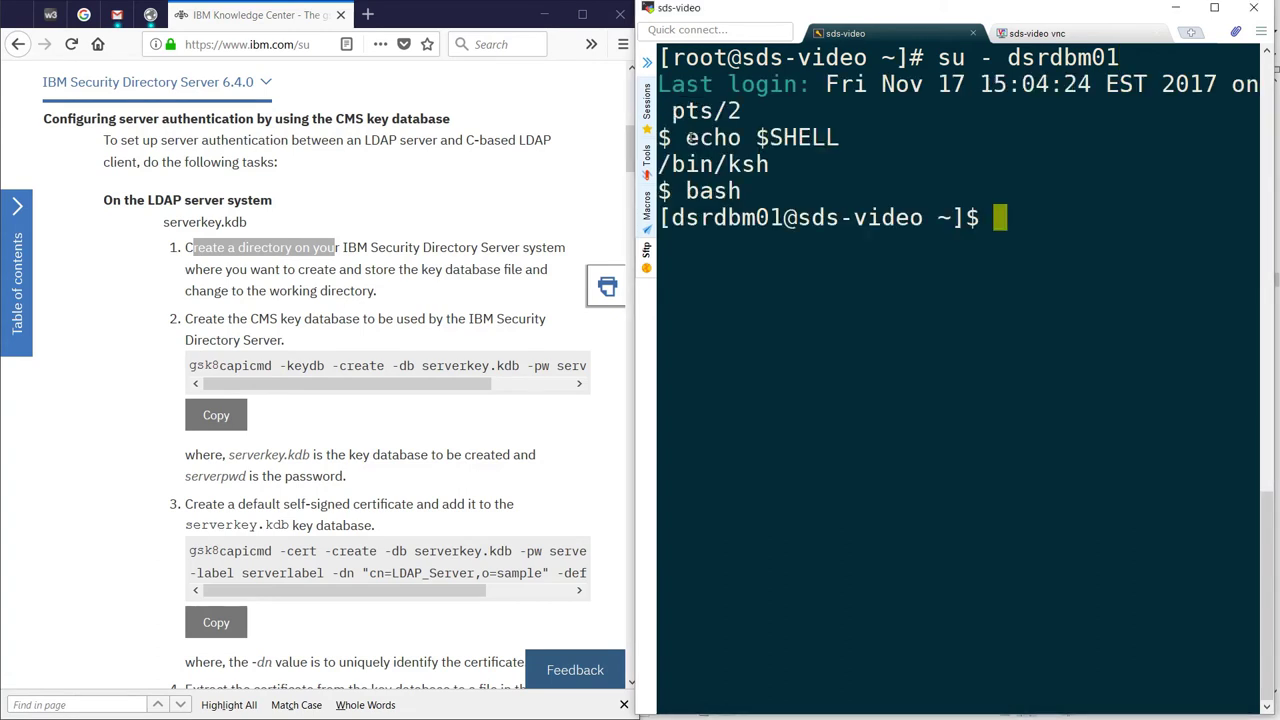
Step: Confirm the ksh shell, switch to bash, then create and enter the keys directory
{"action": "left_click_drag", "start_coordinate": [686, 137], "coordinate": [824, 134]}
{"action": "left_click_drag", "start_coordinate": [714, 164], "coordinate": [767, 163]}
{"action": "left_click_drag", "start_coordinate": [686, 190], "coordinate": [738, 193]}
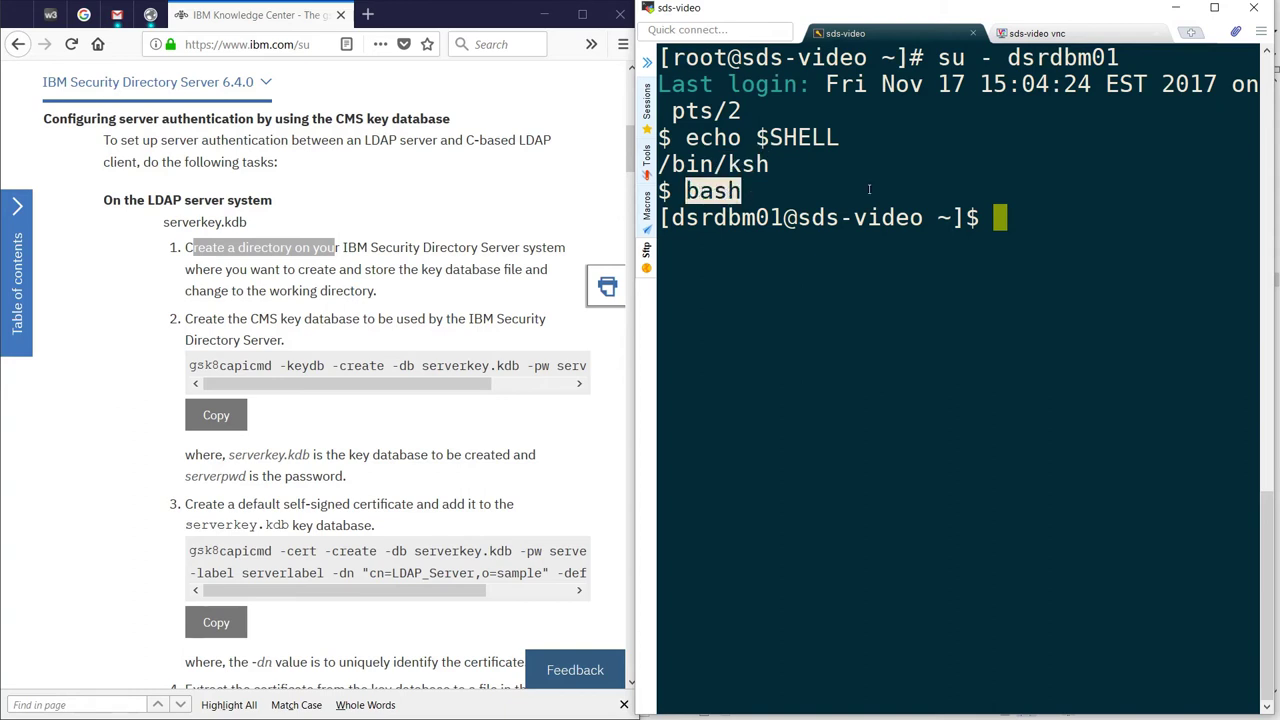
{"action": "type", "text": "mkdir keys"}
{"action": "left_click_drag", "start_coordinate": [994, 218], "coordinate": [1126, 220]}
{"action": "key", "text": "Return"}
{"action": "type", "text": "cd keys"}
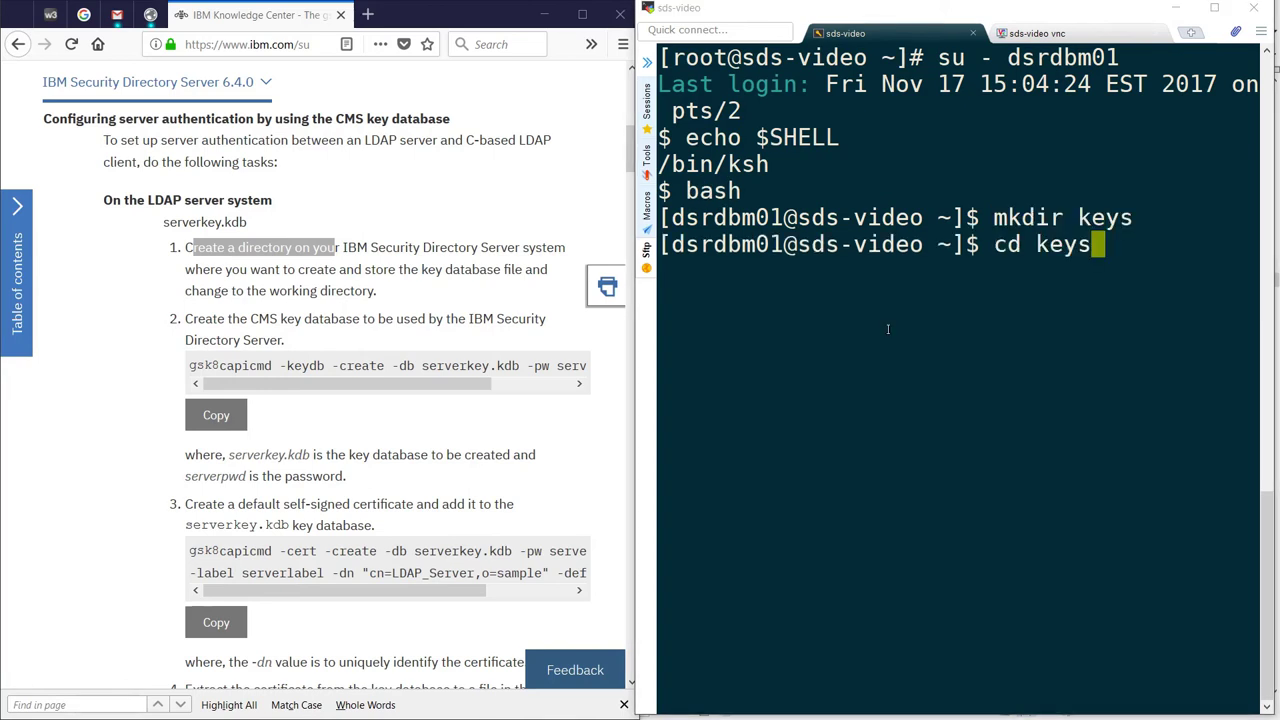
{"action": "key", "text": "Return"}
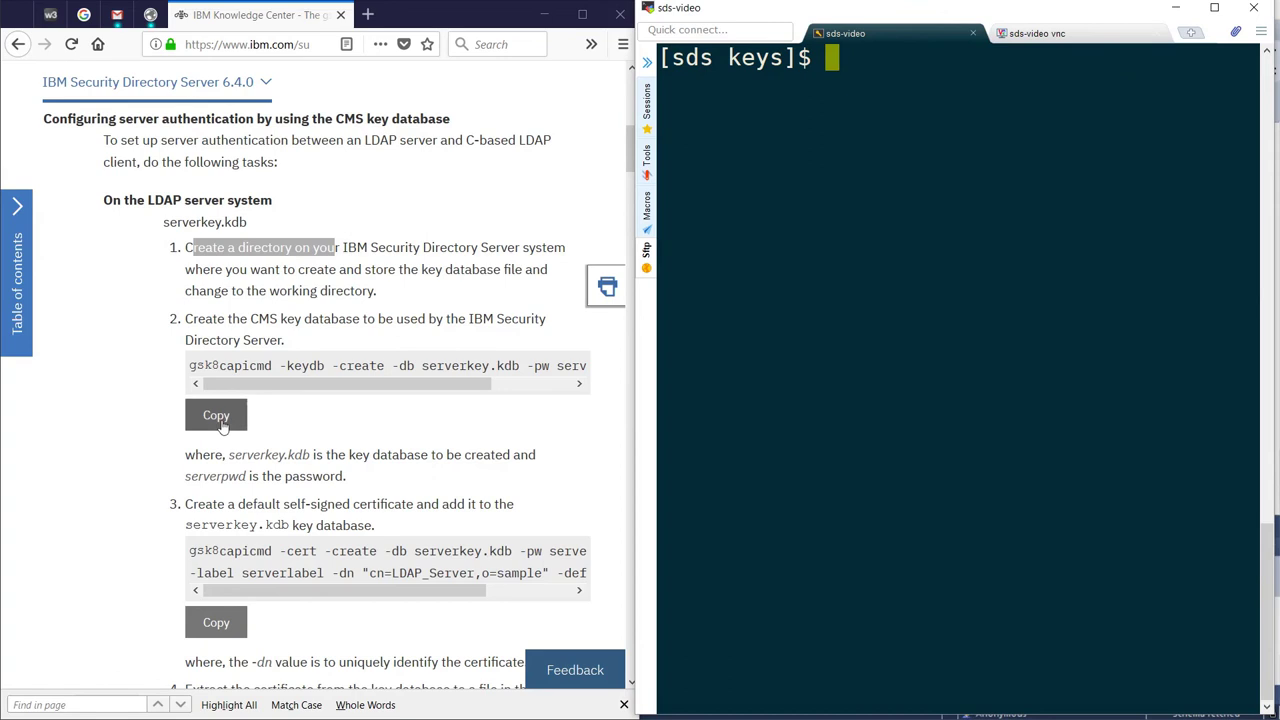
Step: Paste and run gsk8capicmd -keydb -create to make the stashed CMS database serverkey.kdb
{"action": "left_click", "coordinate": [216, 415]}
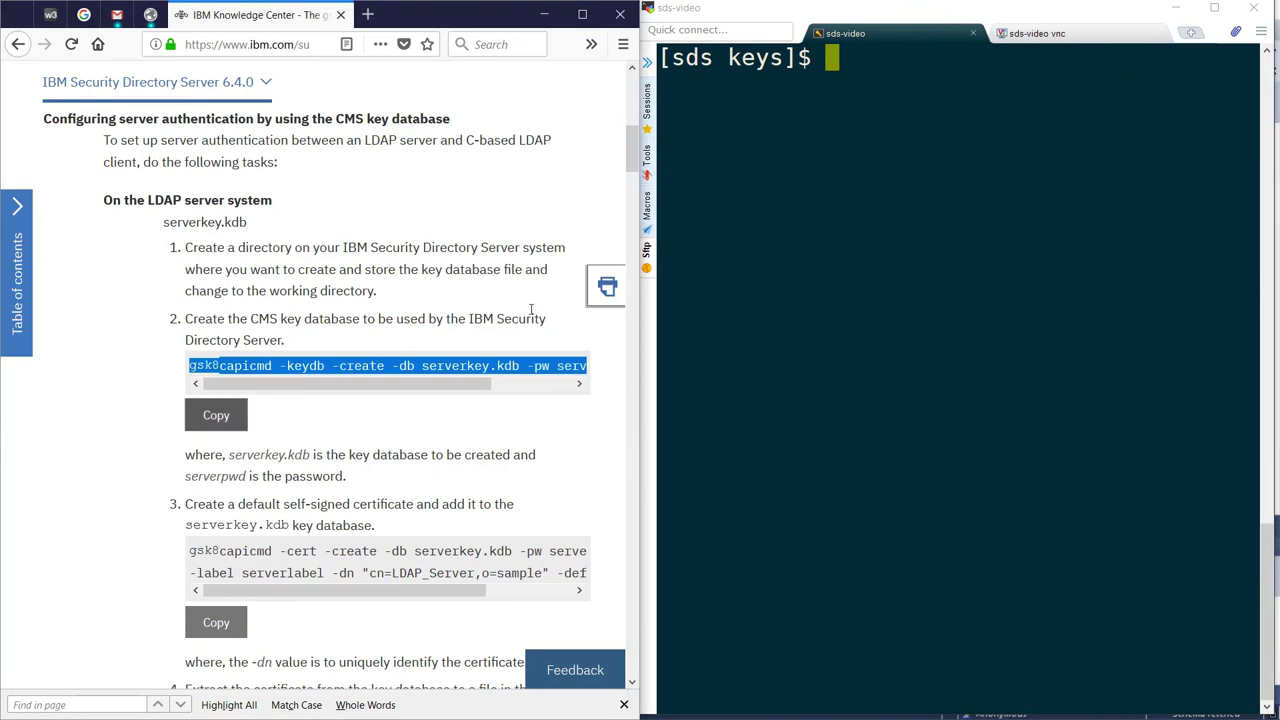
{"action": "right_click", "coordinate": [723, 226]}
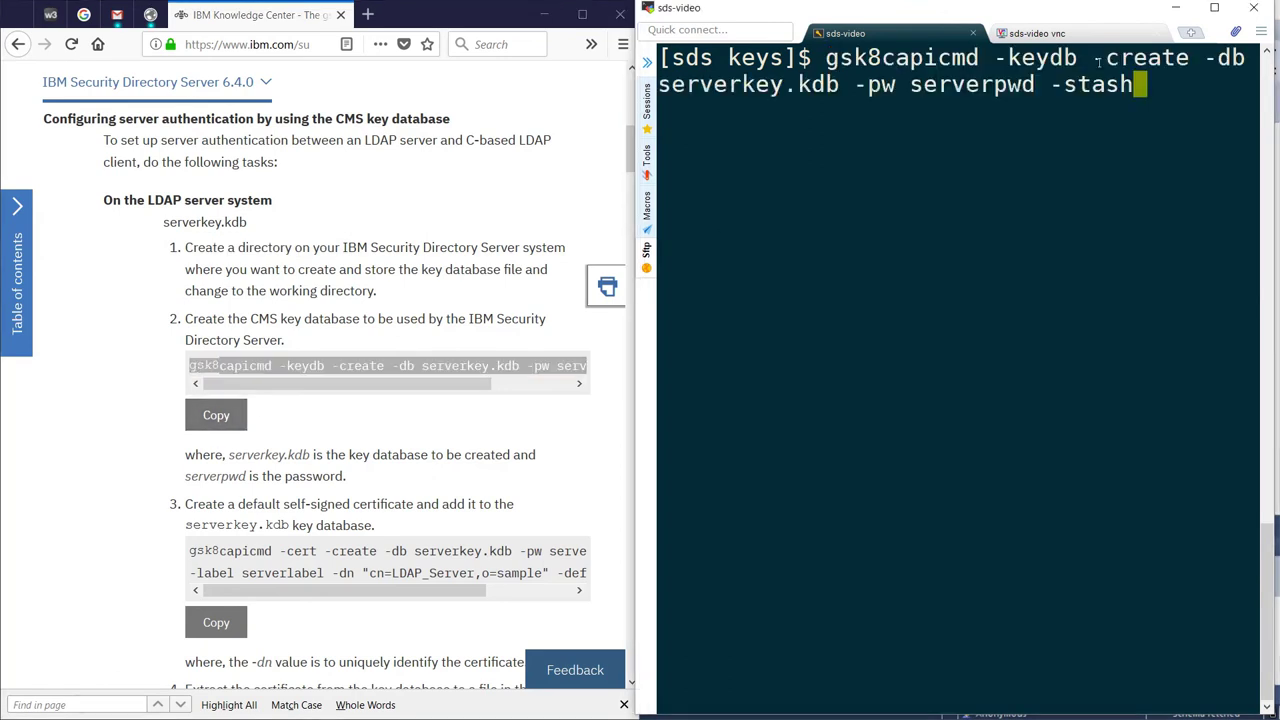
{"action": "left_click_drag", "start_coordinate": [1092, 58], "coordinate": [1188, 58]}
{"action": "left_click_drag", "start_coordinate": [1072, 58], "coordinate": [1012, 58]}
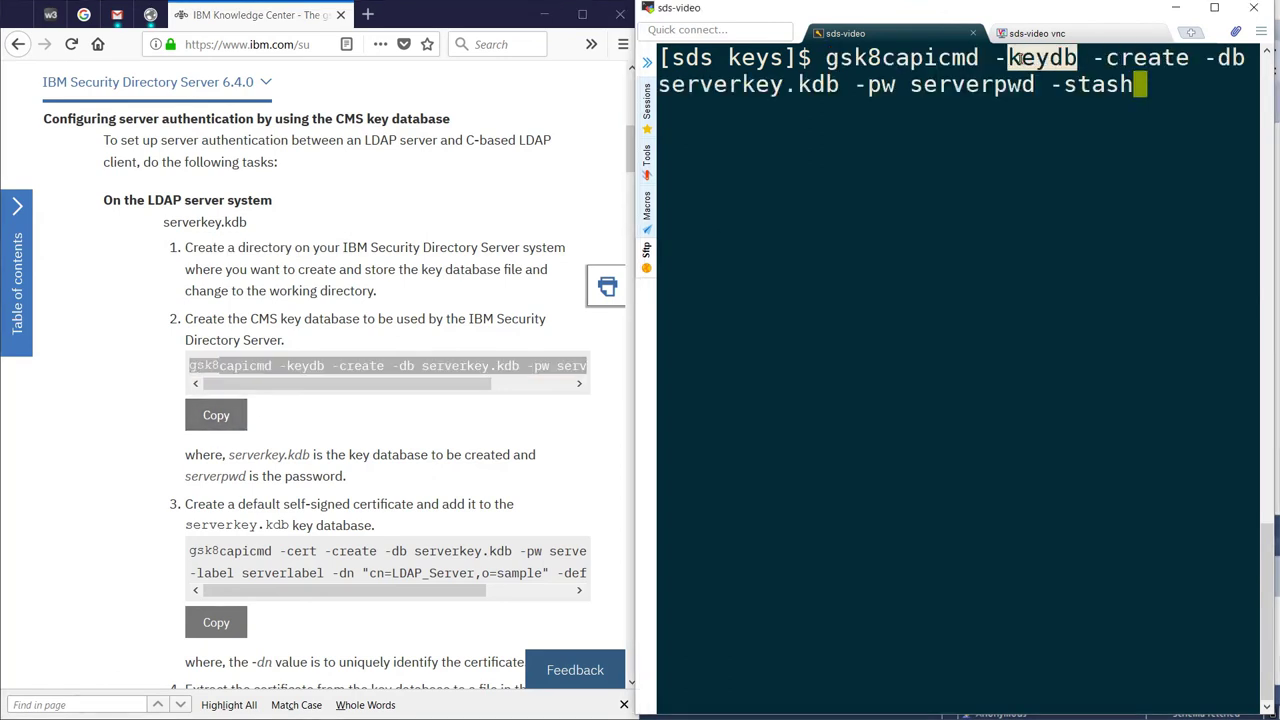
{"action": "left_click_drag", "start_coordinate": [845, 84], "coordinate": [712, 84]}
{"action": "left_click_drag", "start_coordinate": [868, 84], "coordinate": [1130, 88]}
{"action": "left_click", "coordinate": [1068, 86]}
{"action": "left_click", "coordinate": [1126, 92]}
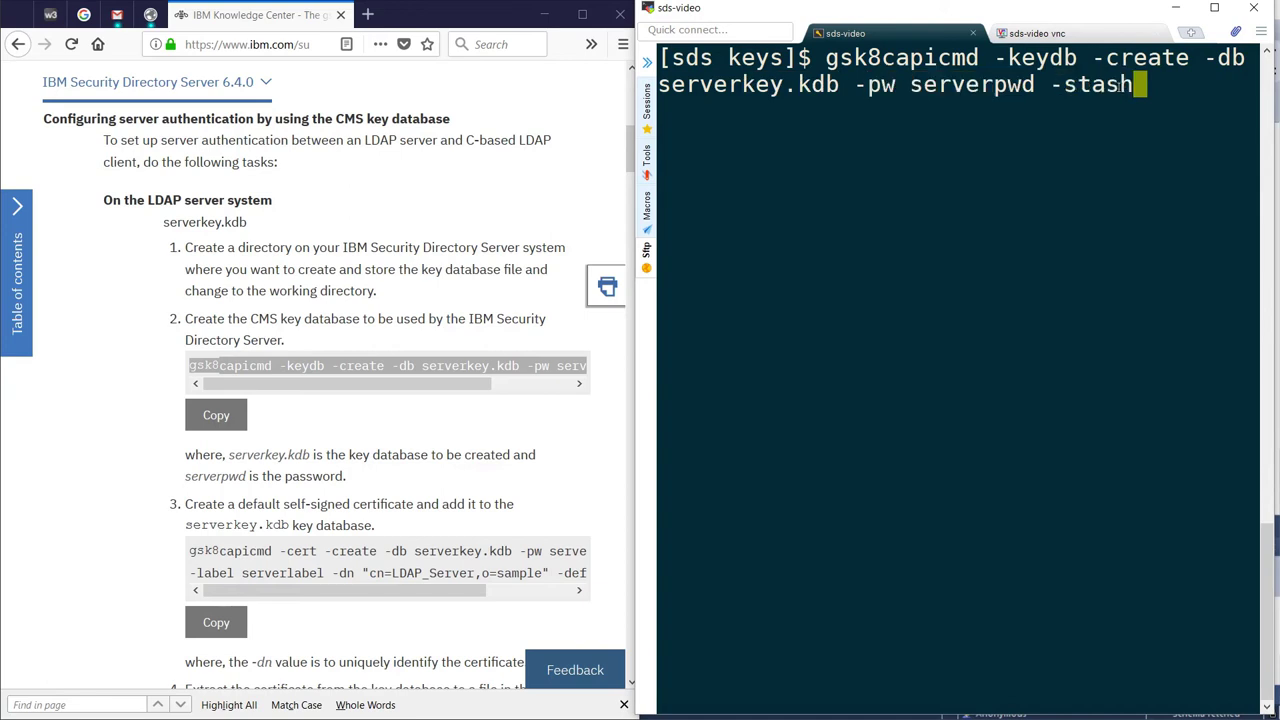
{"action": "key", "text": "Return"}
Step: List the serverkey .crl, .kdb, .rdb and .sth files and cat the stash file
{"action": "type", "text": "ls"}
{"action": "key", "text": "Return"}
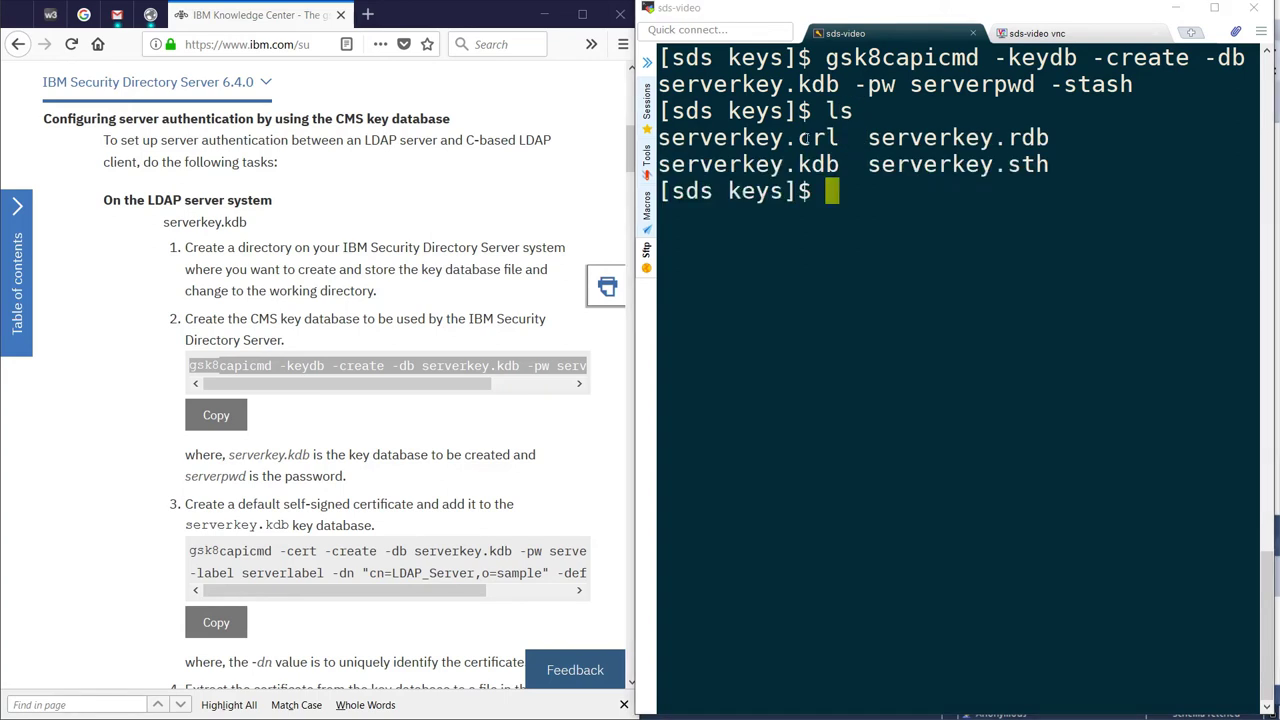
{"action": "left_click_drag", "start_coordinate": [800, 138], "coordinate": [840, 164]}
{"action": "left_click", "coordinate": [800, 164]}
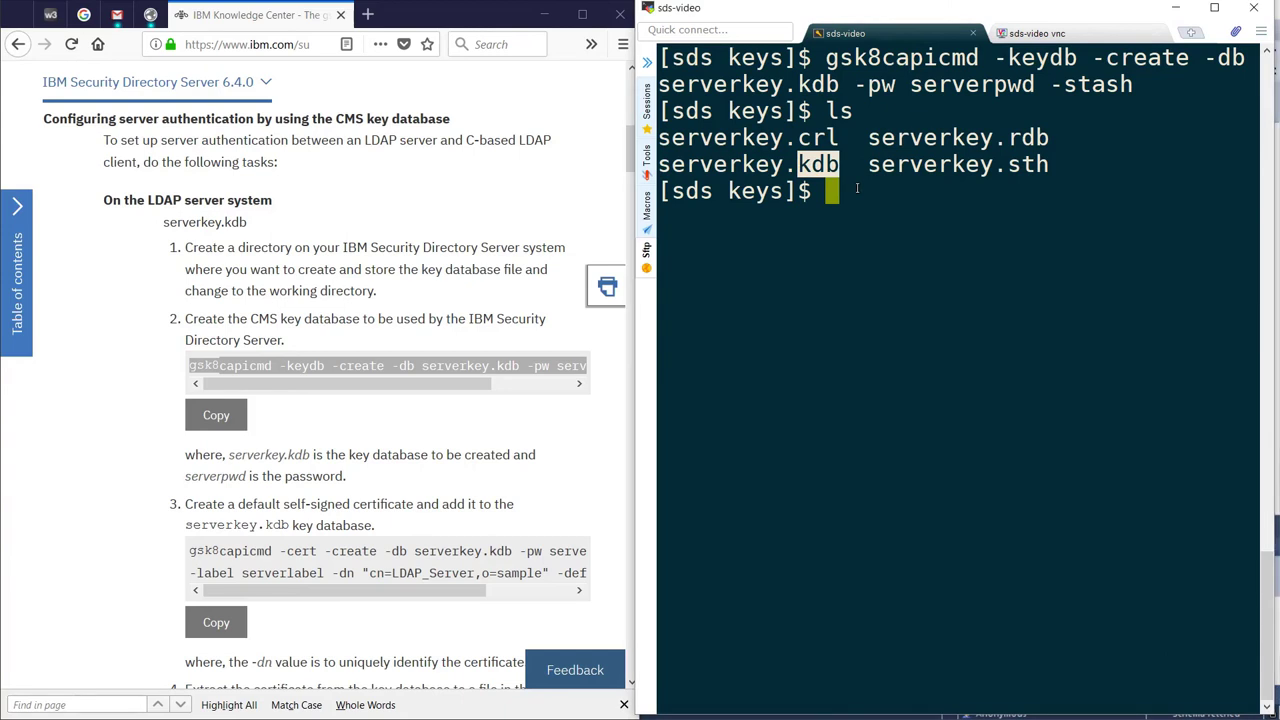
{"action": "left_click_drag", "start_coordinate": [1049, 137], "coordinate": [872, 140]}
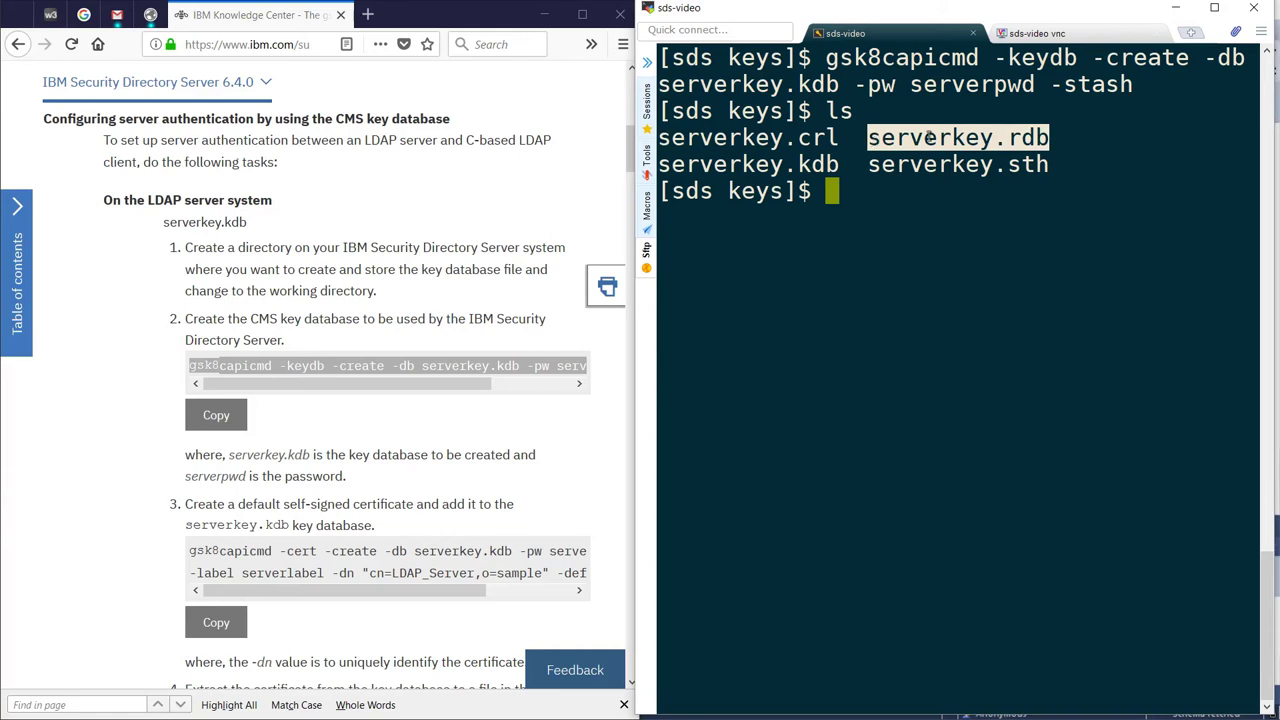
{"action": "left_click_drag", "start_coordinate": [1052, 165], "coordinate": [1060, 190]}
{"action": "type", "text": "cat"}
{"action": "right_click", "coordinate": [829, 190]}
{"action": "key", "text": "Return"}
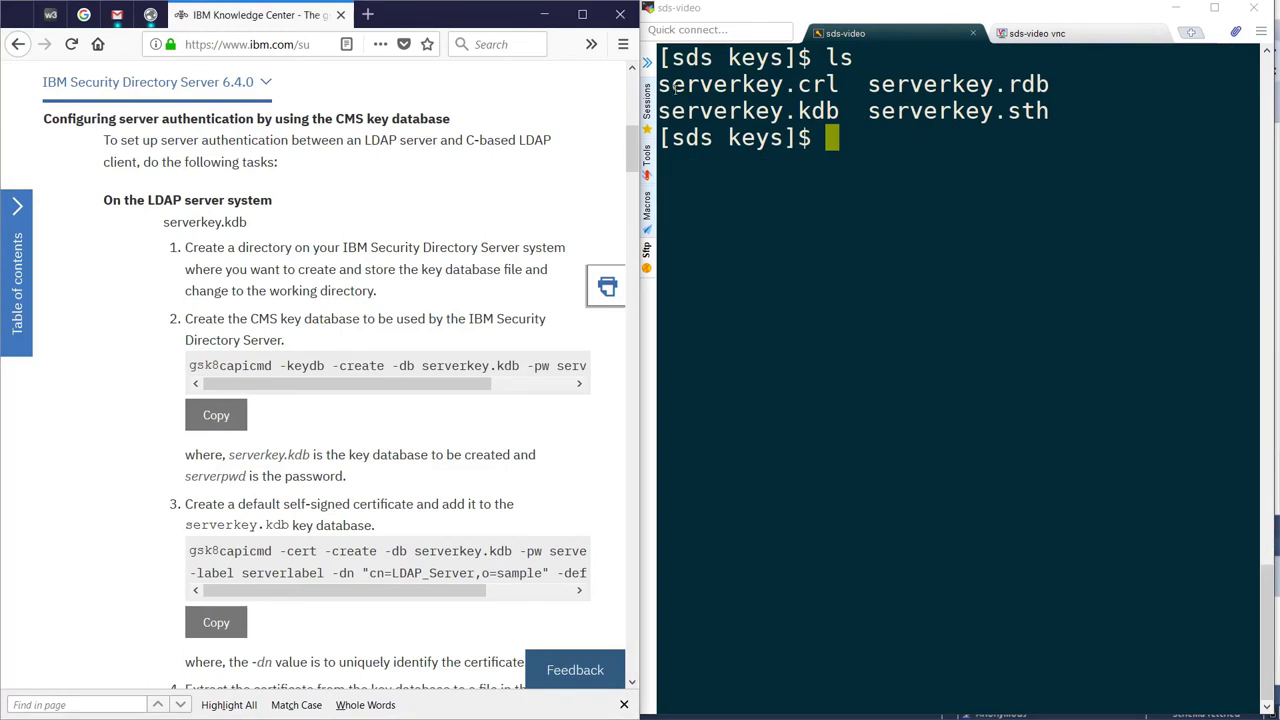
{"action": "left_click_drag", "start_coordinate": [658, 84], "coordinate": [1046, 112]}
Step: Paste the gsk8capicmd -cert -create self-signed certificate command into the terminal
{"action": "left_click", "coordinate": [1041, 111]}
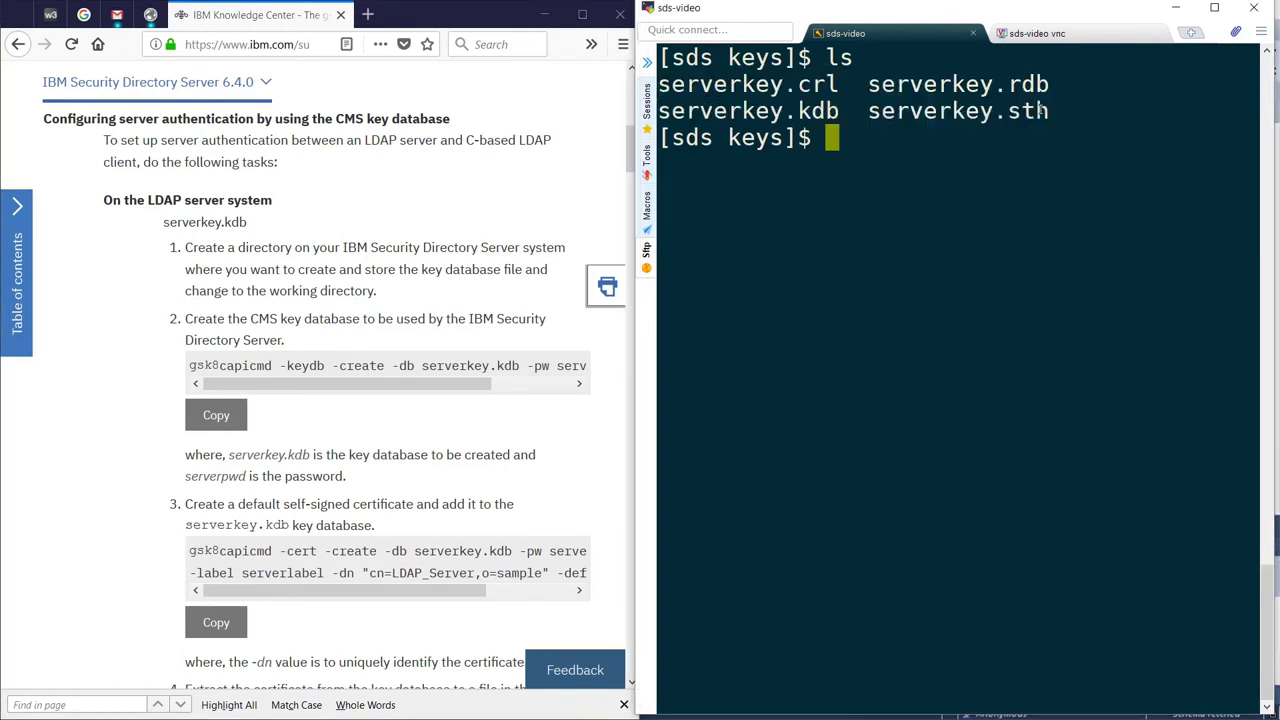
{"action": "scroll", "coordinate": [400, 400], "scroll_direction": "down", "scroll_amount": 6}
{"action": "left_click_drag", "start_coordinate": [187, 137], "coordinate": [408, 130]}
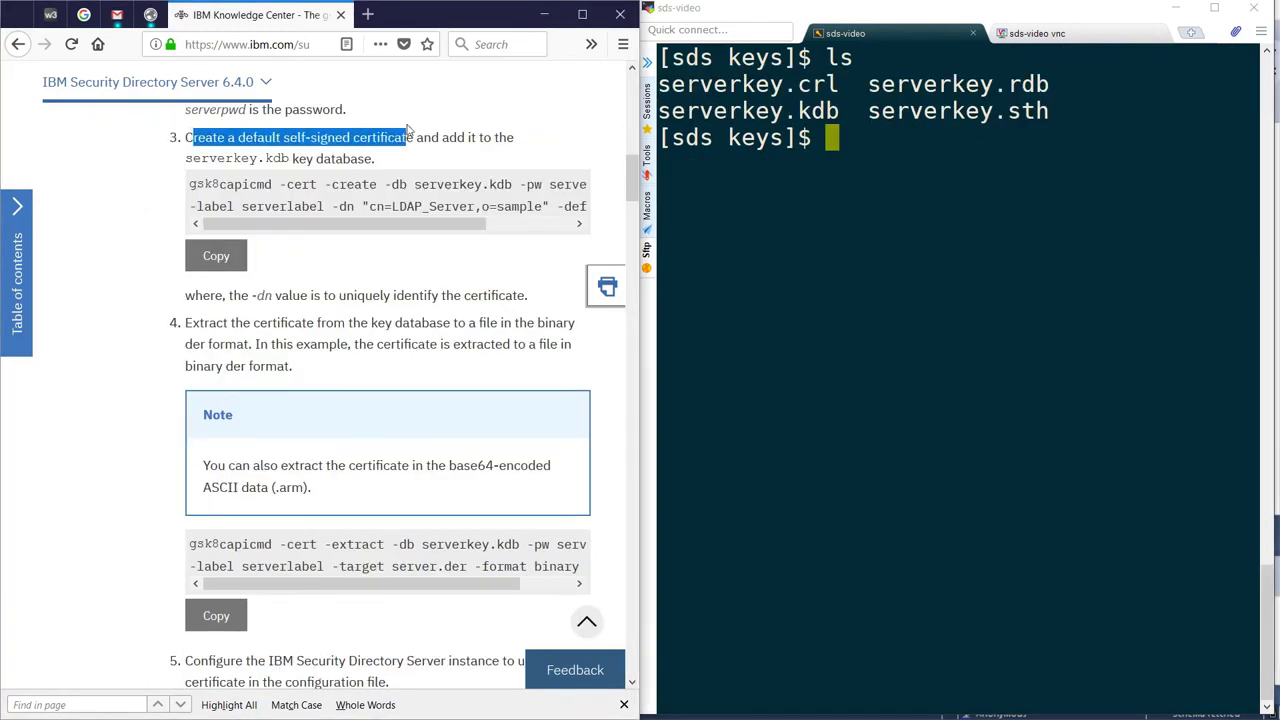
{"action": "triple_click", "coordinate": [330, 184]}
{"action": "left_click", "coordinate": [647, 205]}
{"action": "right_click", "coordinate": [825, 186]}
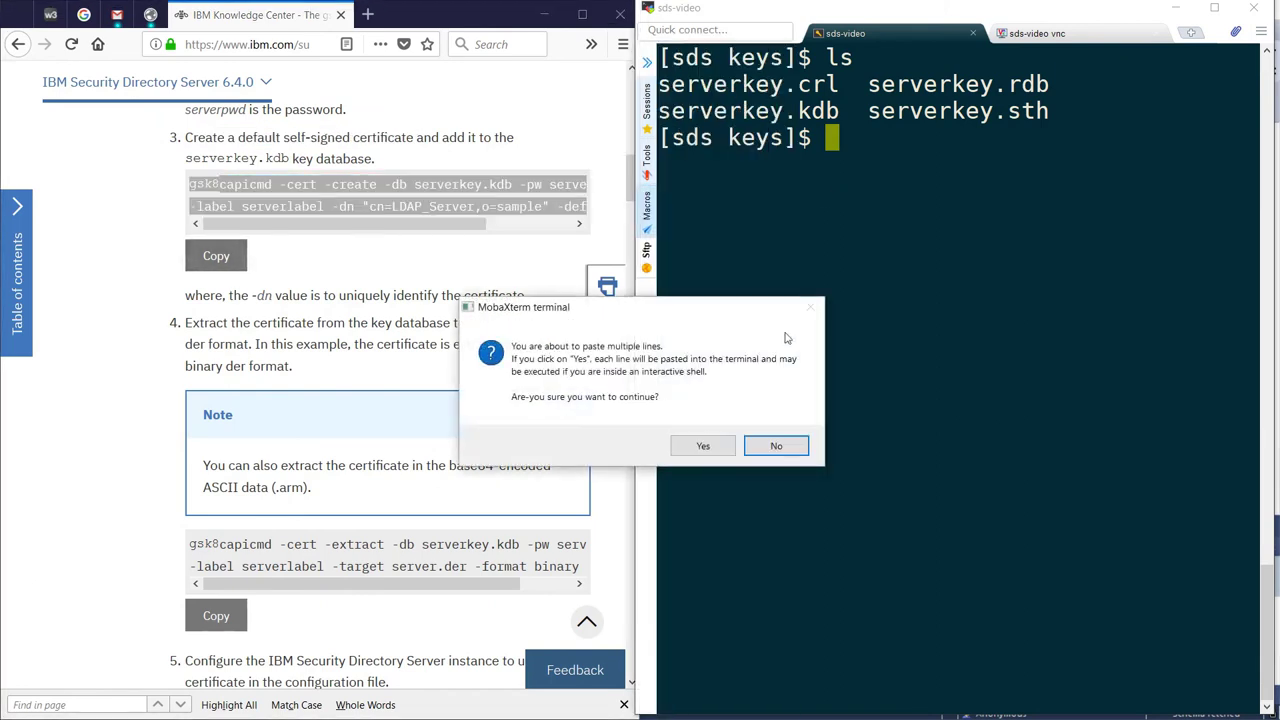
{"action": "left_click", "coordinate": [702, 445]}
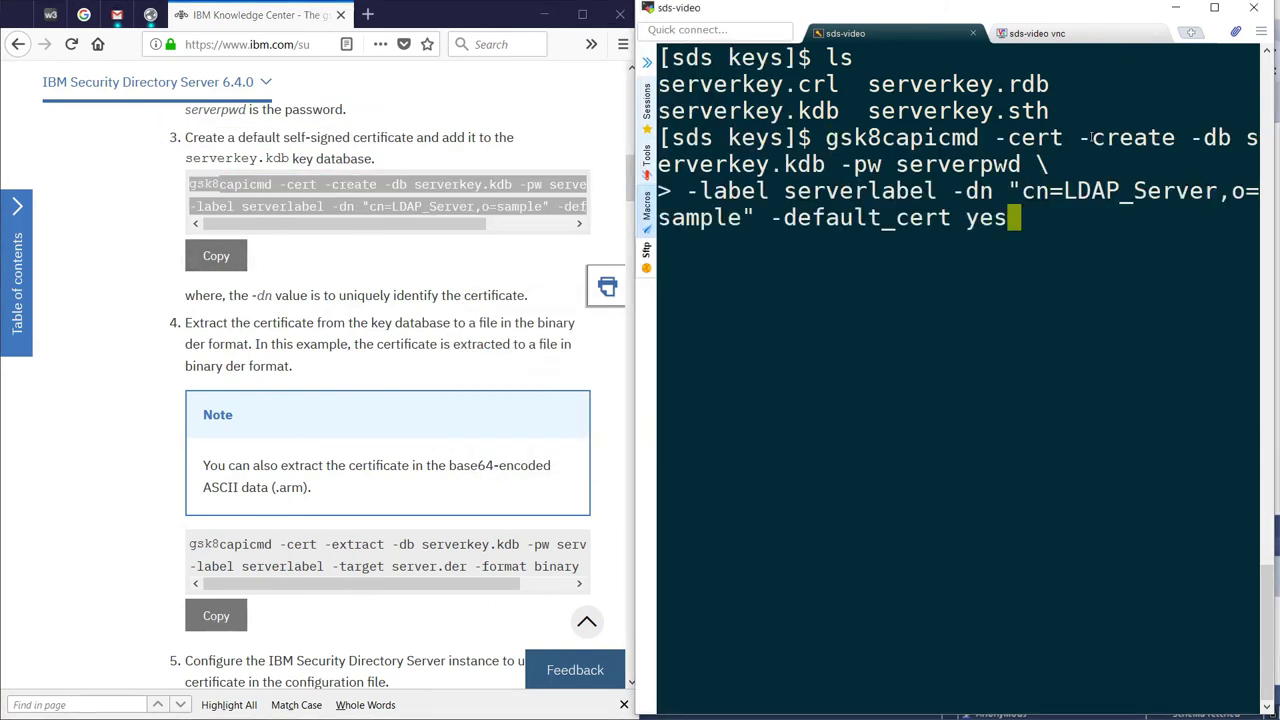
Step: Review options: label serverlabel, -default_cert yes, DN changed to cn=sds-video,o=sample
{"action": "left_click_drag", "start_coordinate": [1082, 137], "coordinate": [1232, 137]}
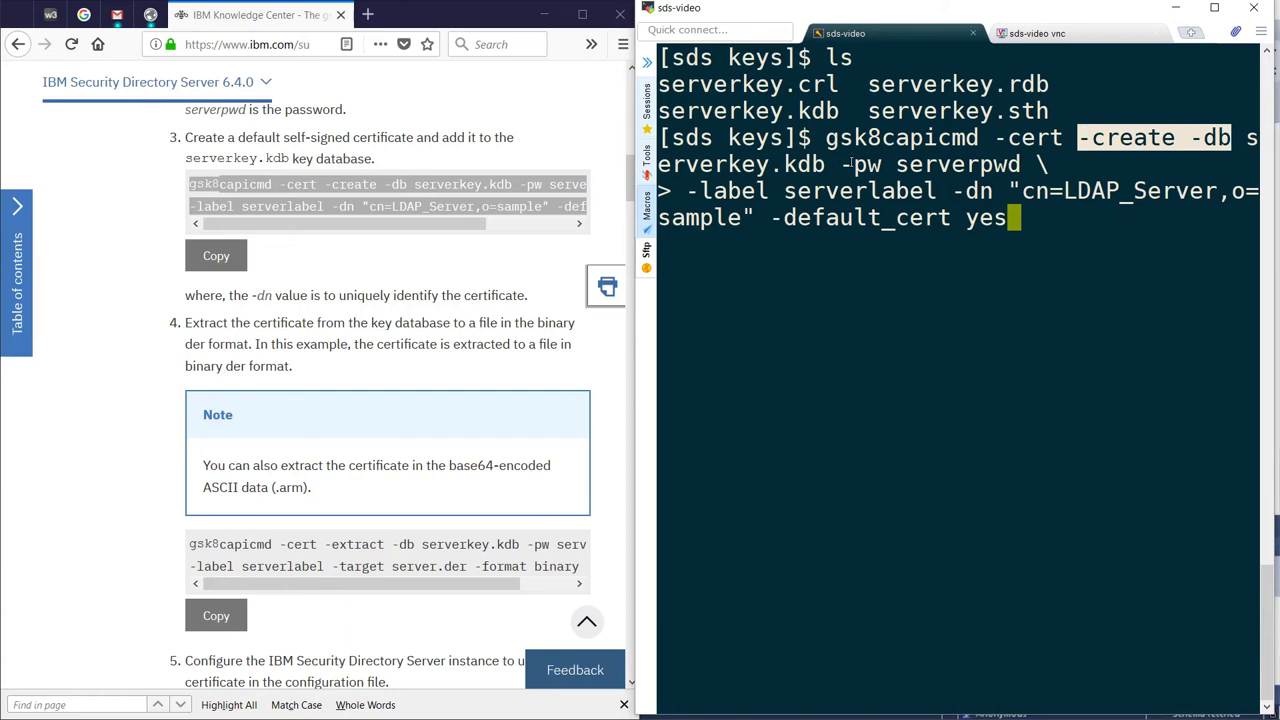
{"action": "left_click_drag", "start_coordinate": [842, 164], "coordinate": [1020, 164]}
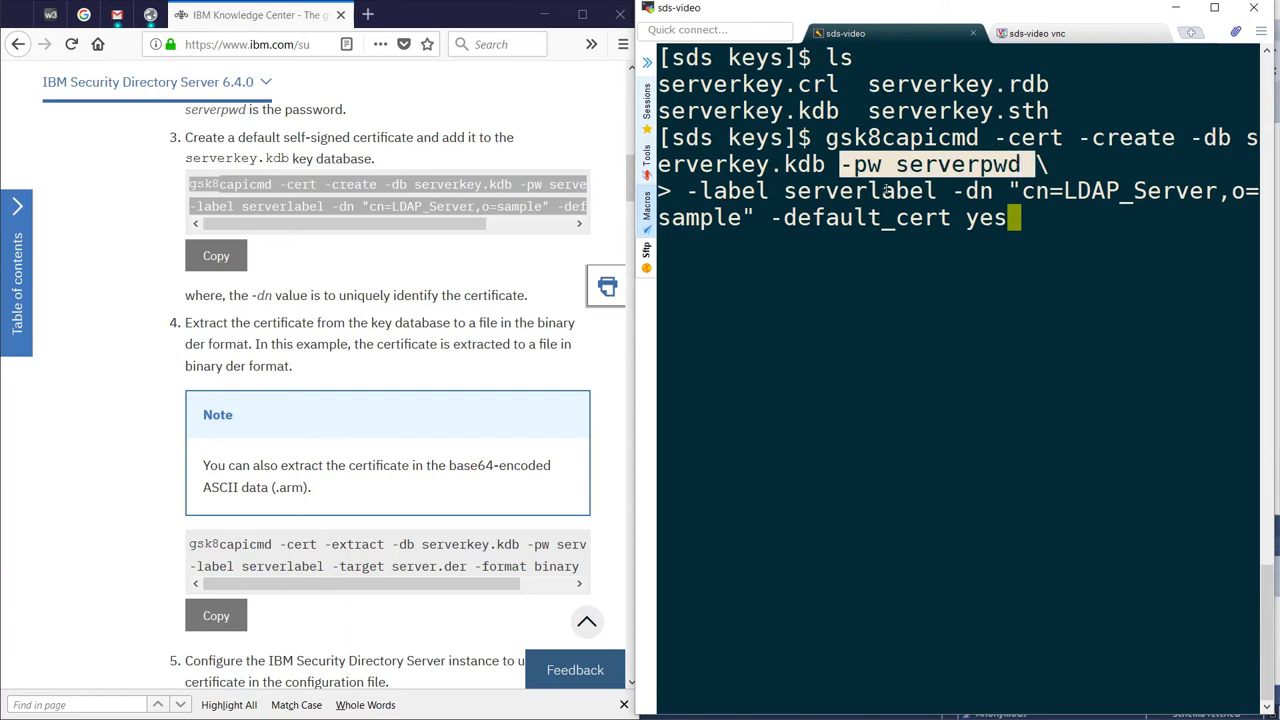
{"action": "left_click_drag", "start_coordinate": [693, 190], "coordinate": [1037, 190]}
{"action": "left_click", "coordinate": [1210, 190]}
{"action": "left_click_drag", "start_coordinate": [769, 218], "coordinate": [992, 222]}
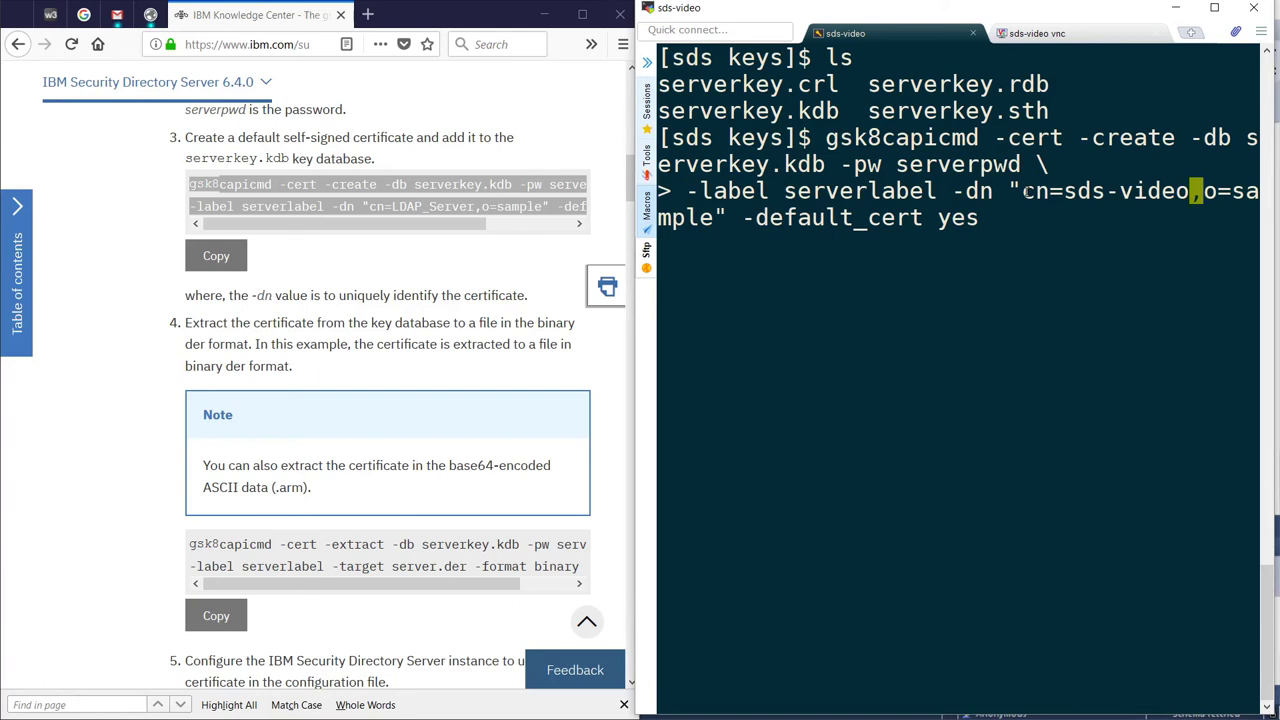
{"action": "left_click_drag", "start_coordinate": [1024, 191], "coordinate": [1182, 194]}
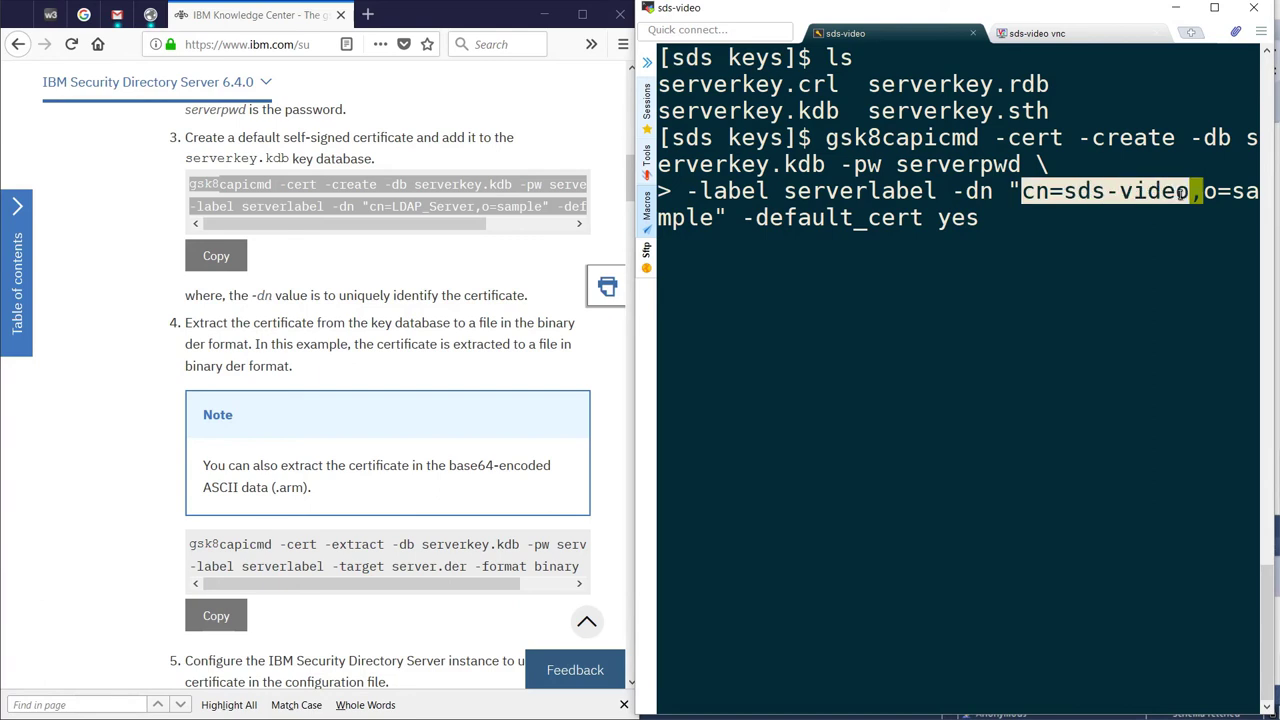
{"action": "left_click", "coordinate": [1079, 195]}
{"action": "left_click_drag", "start_coordinate": [1064, 191], "coordinate": [1183, 192]}
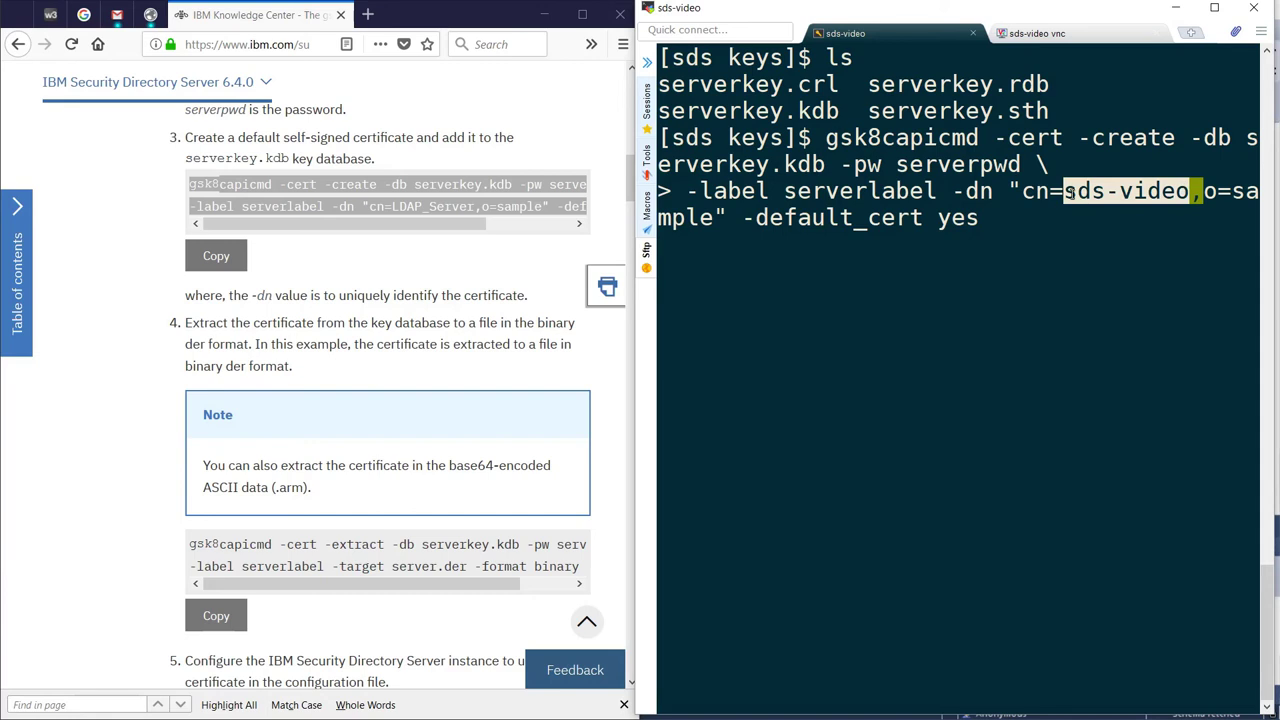
Step: Run the certificate creation and point out serverkey.kdb in the typed -cert -list -stashed command
{"action": "key", "text": "Return"}
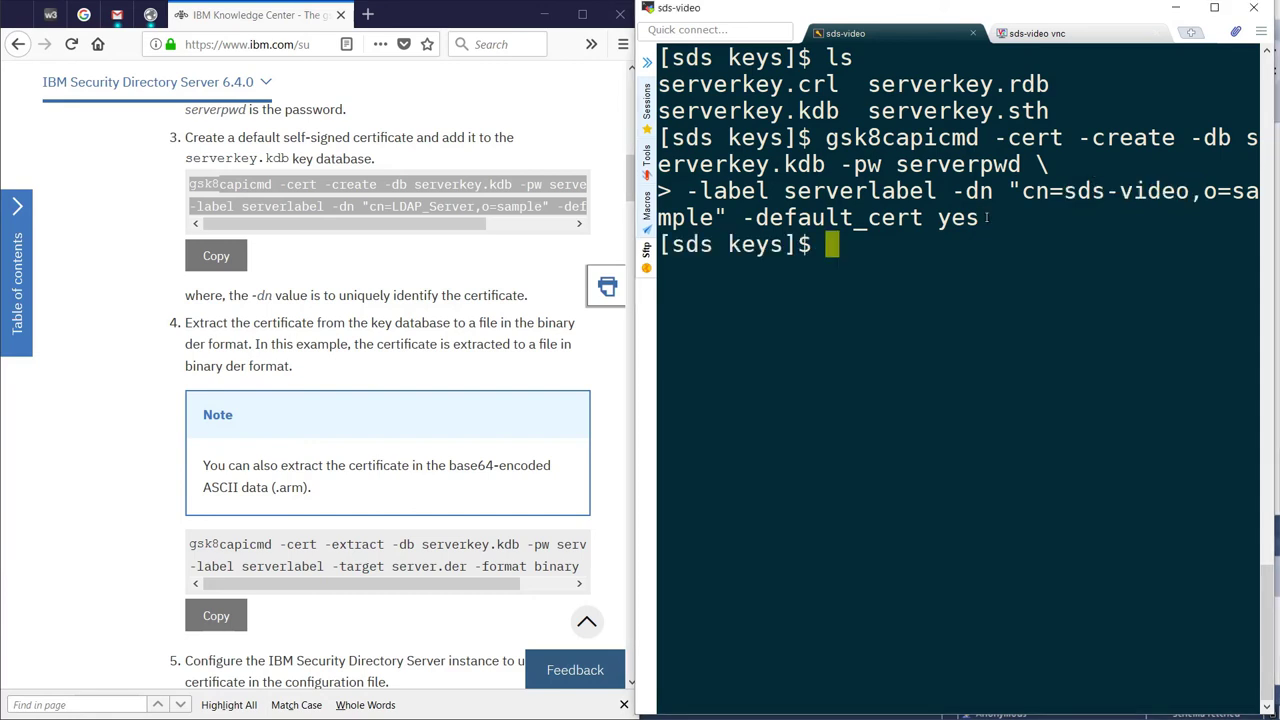
{"action": "scroll", "coordinate": [400, 400], "scroll_direction": "down", "scroll_amount": 3}
{"action": "left_click_drag", "start_coordinate": [826, 166], "coordinate": [658, 168]}
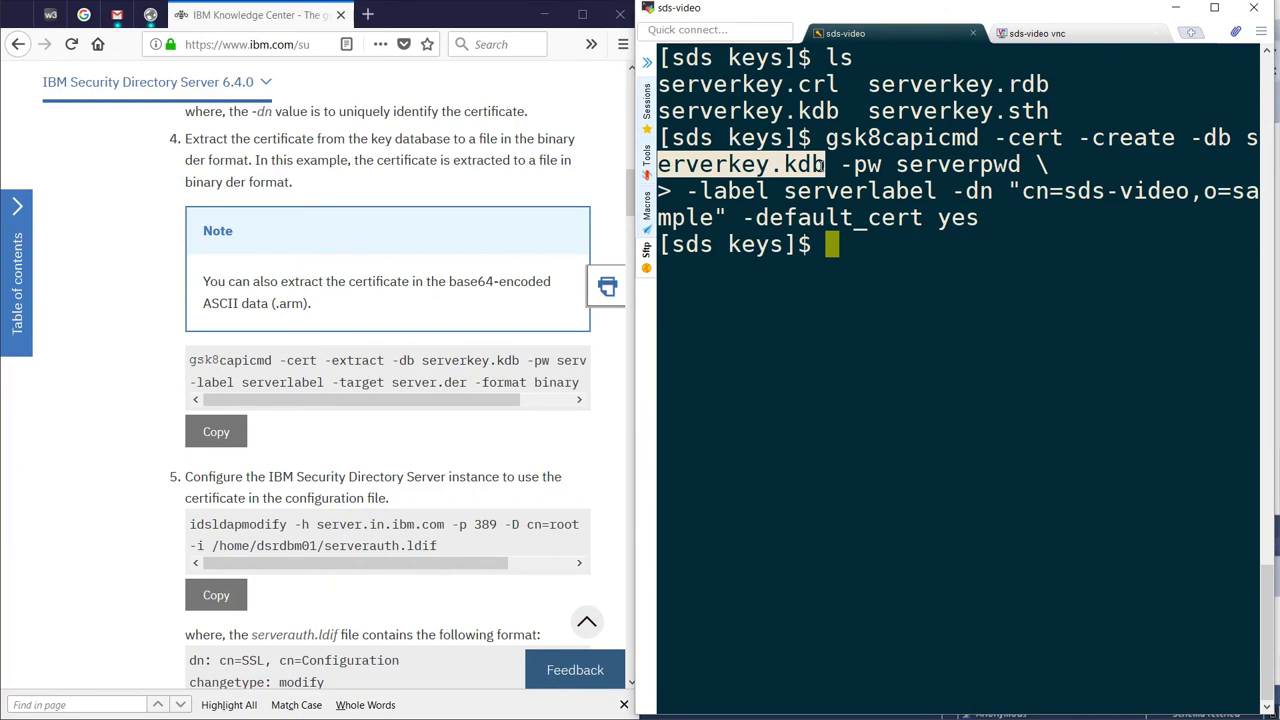
{"action": "left_click_drag", "start_coordinate": [824, 166], "coordinate": [922, 218]}
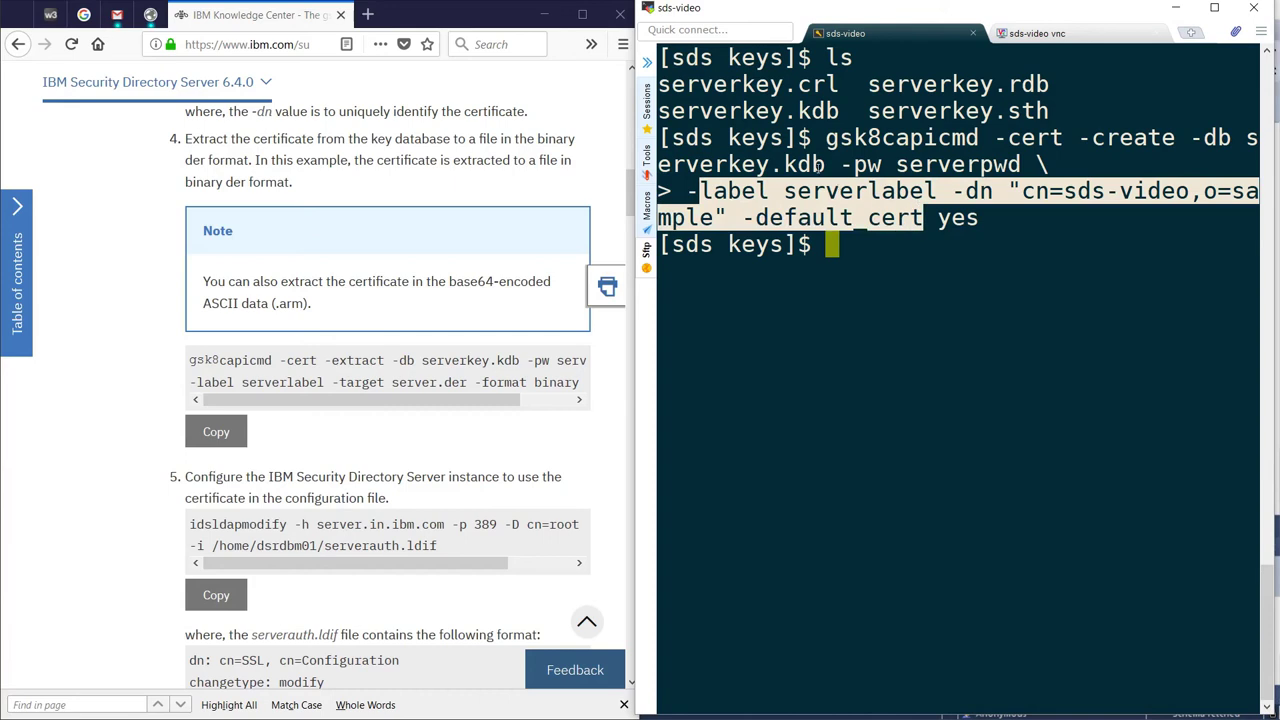
{"action": "left_click_drag", "start_coordinate": [822, 166], "coordinate": [657, 166]}
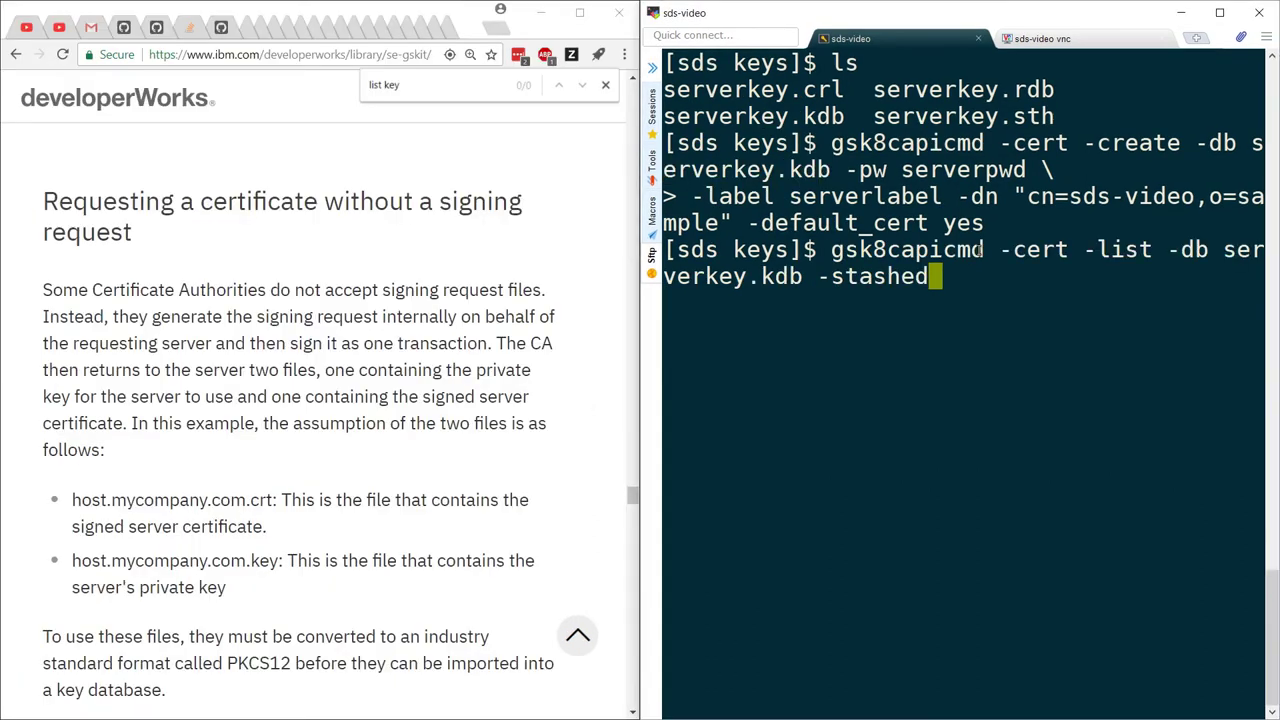
Step: List certificates in serverkey.kdb, confirming serverlabel as the default personal certificate
{"action": "key", "text": "Return"}
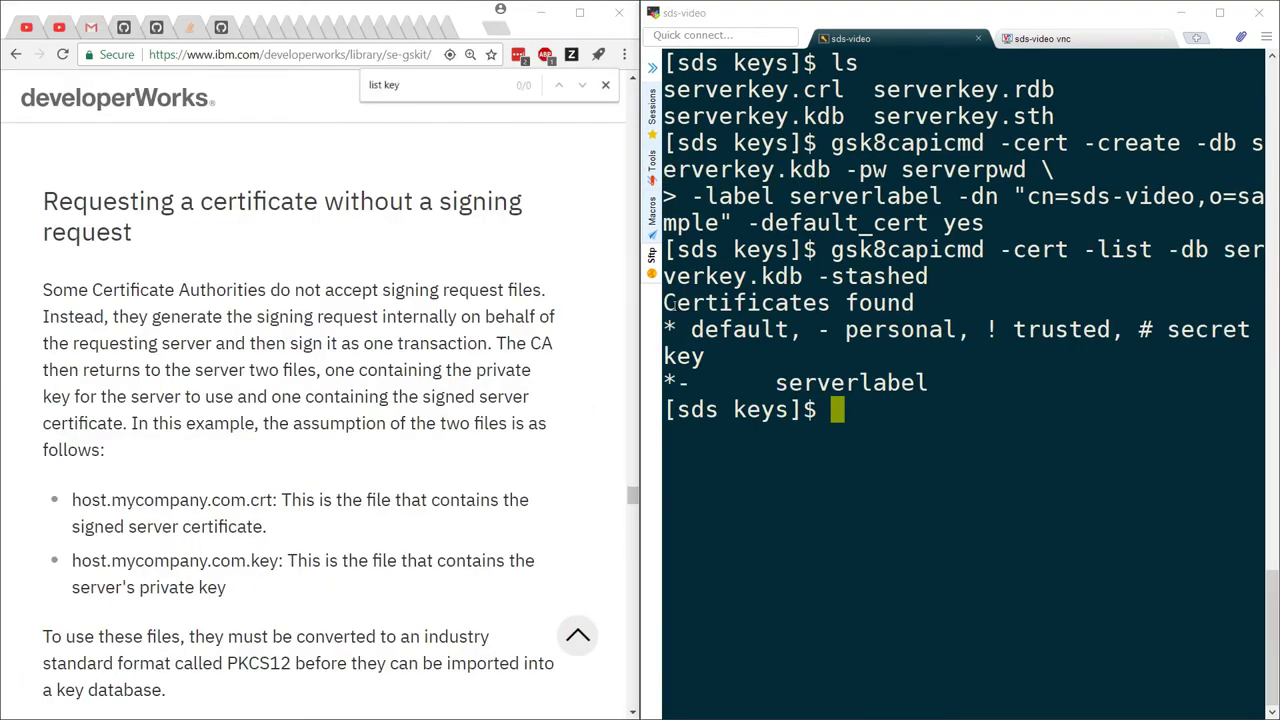
{"action": "left_click_drag", "start_coordinate": [666, 303], "coordinate": [823, 308]}
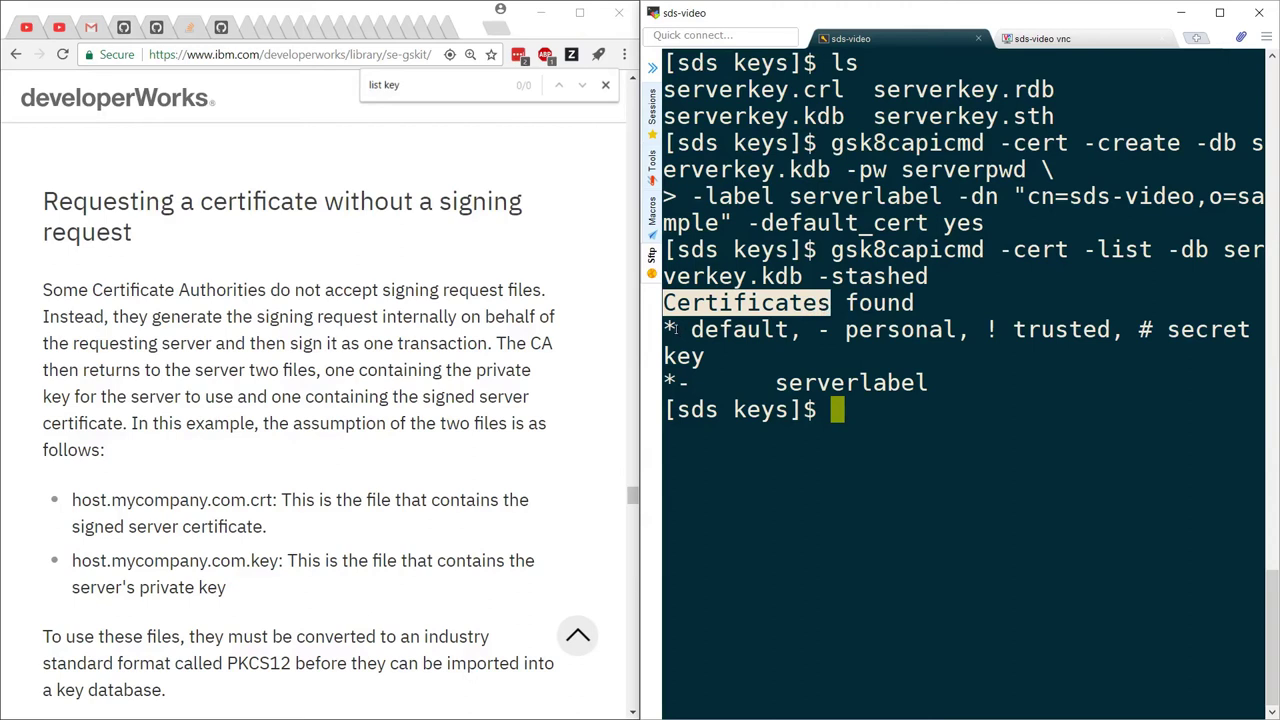
{"action": "left_click", "coordinate": [712, 330]}
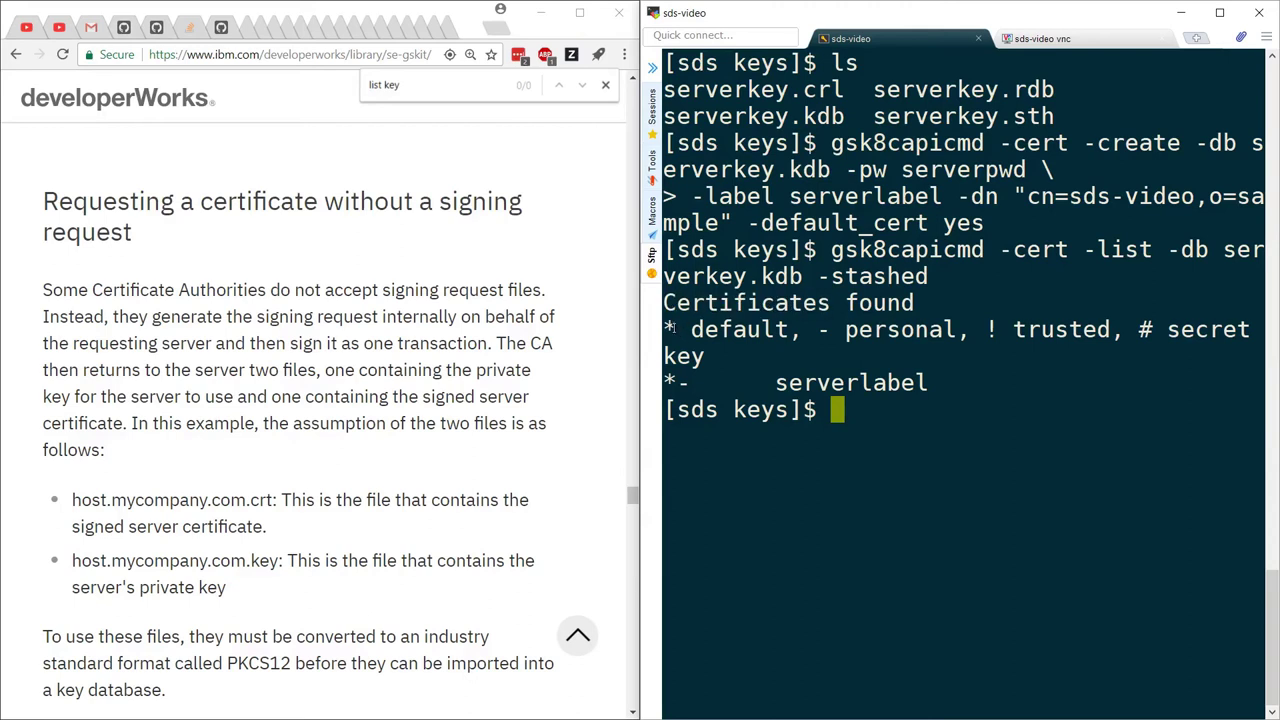
{"action": "double_click", "coordinate": [685, 382]}
{"action": "left_click_drag", "start_coordinate": [823, 331], "coordinate": [954, 341]}
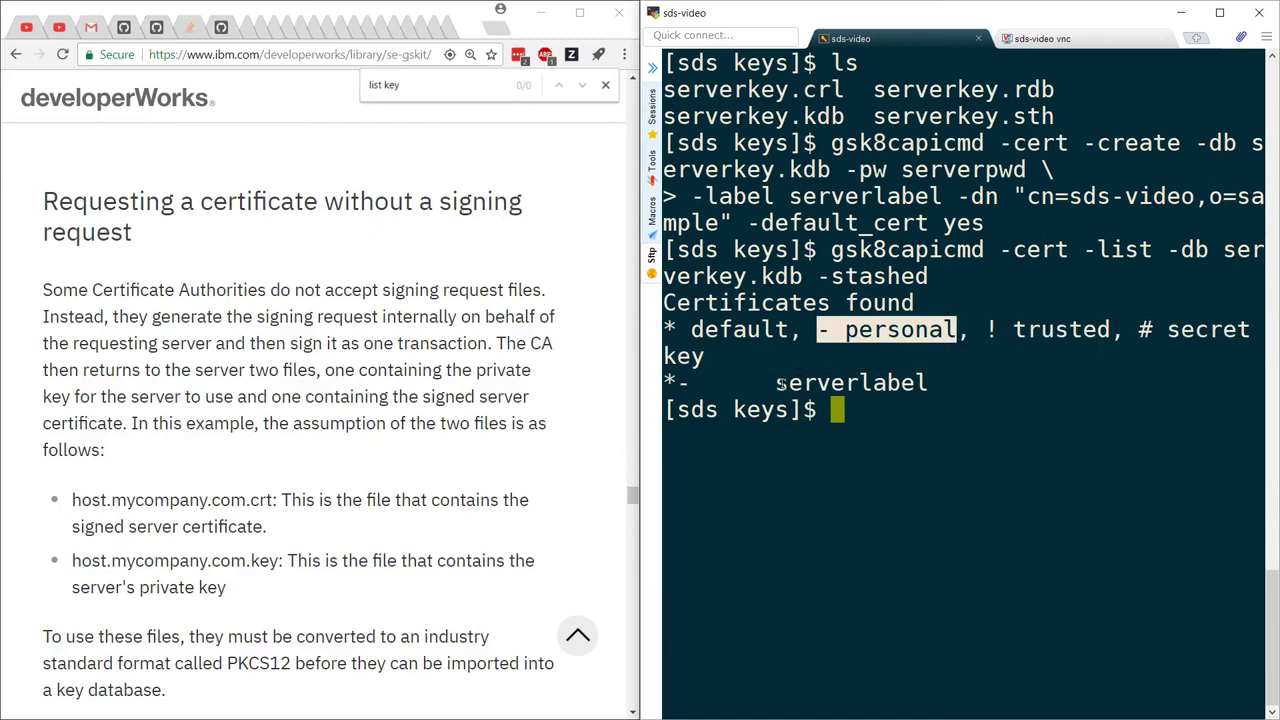
{"action": "left_click_drag", "start_coordinate": [778, 384], "coordinate": [926, 384]}
Step: Copy step 4's certificate extraction command from Knowledge Center and run it in the terminal
{"action": "key", "text": "alt+Tab"}
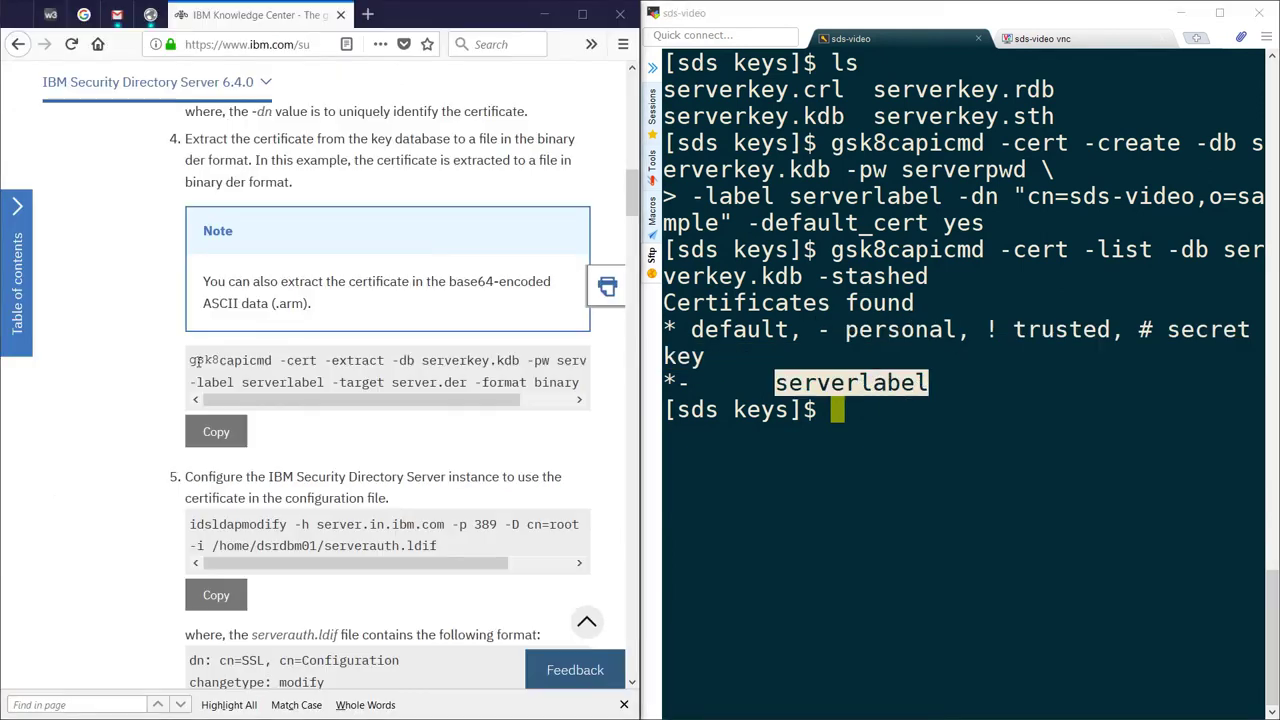
{"action": "left_click_drag", "start_coordinate": [185, 139], "coordinate": [456, 140]}
{"action": "left_click", "coordinate": [230, 425]}
{"action": "key", "text": "alt+Tab"}
{"action": "key", "text": "shift+Insert"}
{"action": "key", "text": "Return"}
{"action": "left_click_drag", "start_coordinate": [836, 412], "coordinate": [845, 466]}
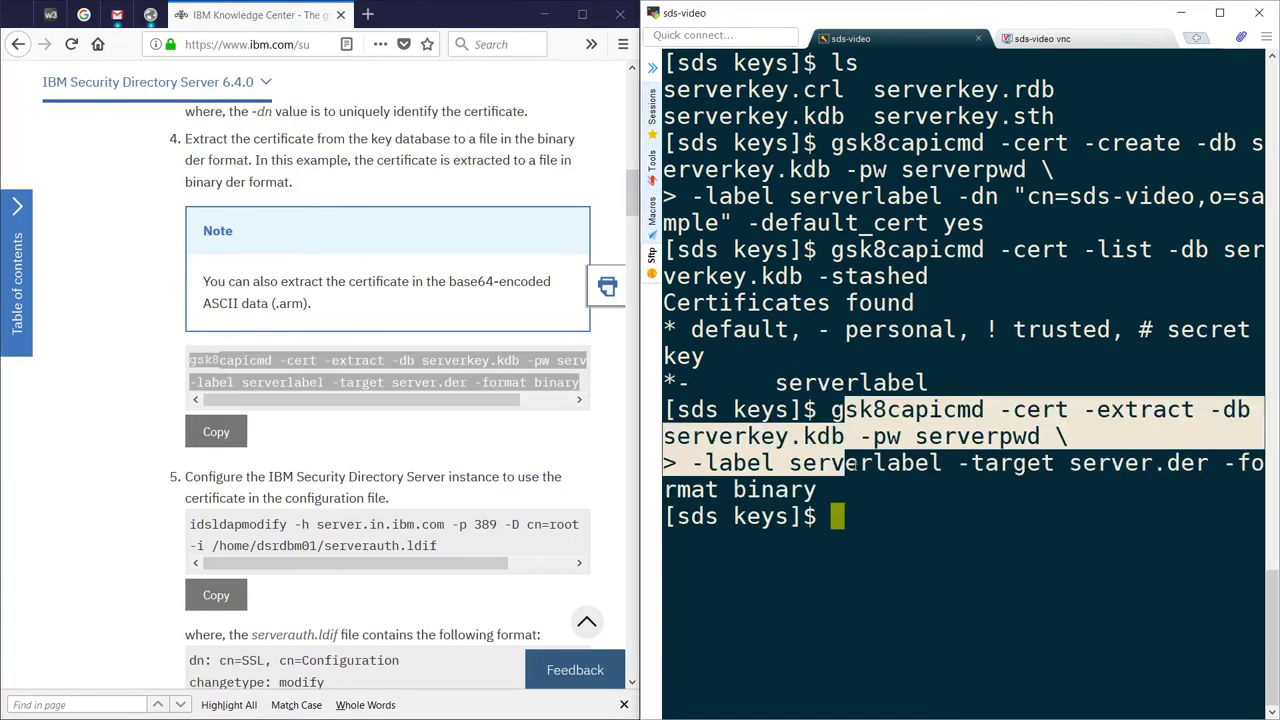
Step: Confirm server.der exists, then highlight step 5 and the serverauth.ldif file name
{"action": "type", "text": "ls"}
{"action": "key", "text": "Return"}
{"action": "double_click", "coordinate": [845, 516]}
{"action": "left_click_drag", "start_coordinate": [816, 542], "coordinate": [670, 540]}
{"action": "left_click", "coordinate": [216, 595]}
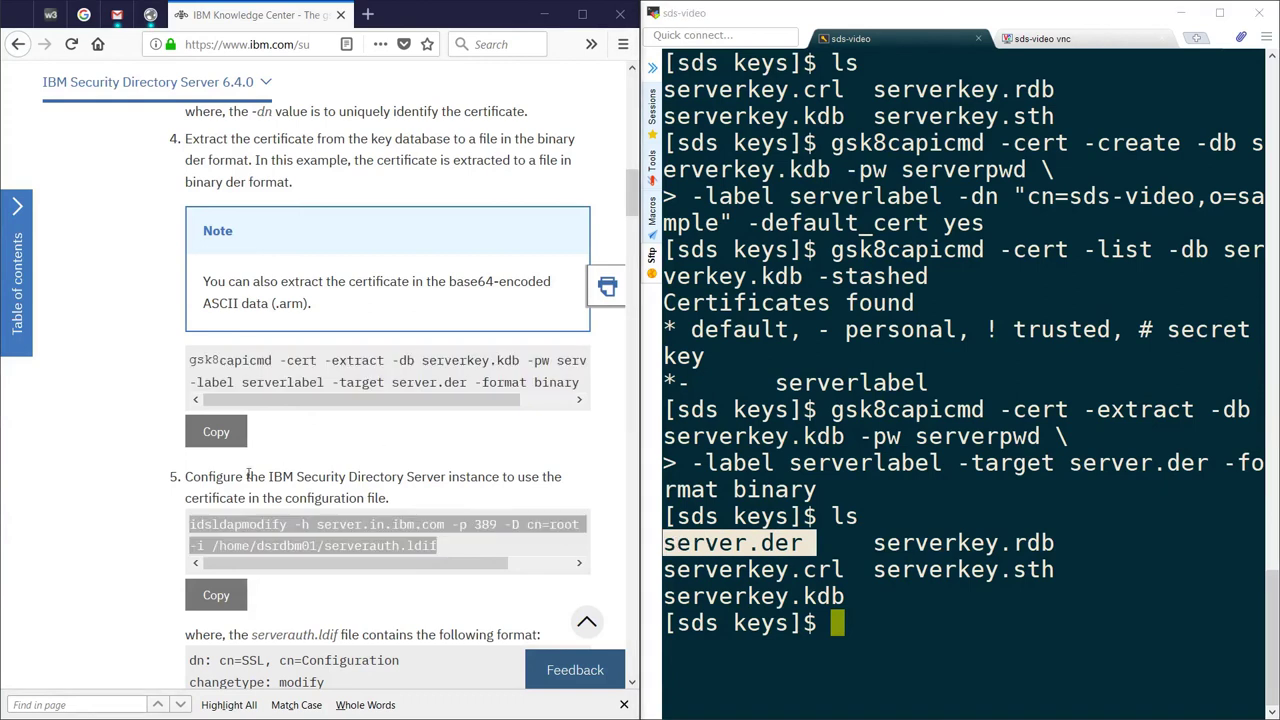
{"action": "left_click_drag", "start_coordinate": [188, 477], "coordinate": [376, 497]}
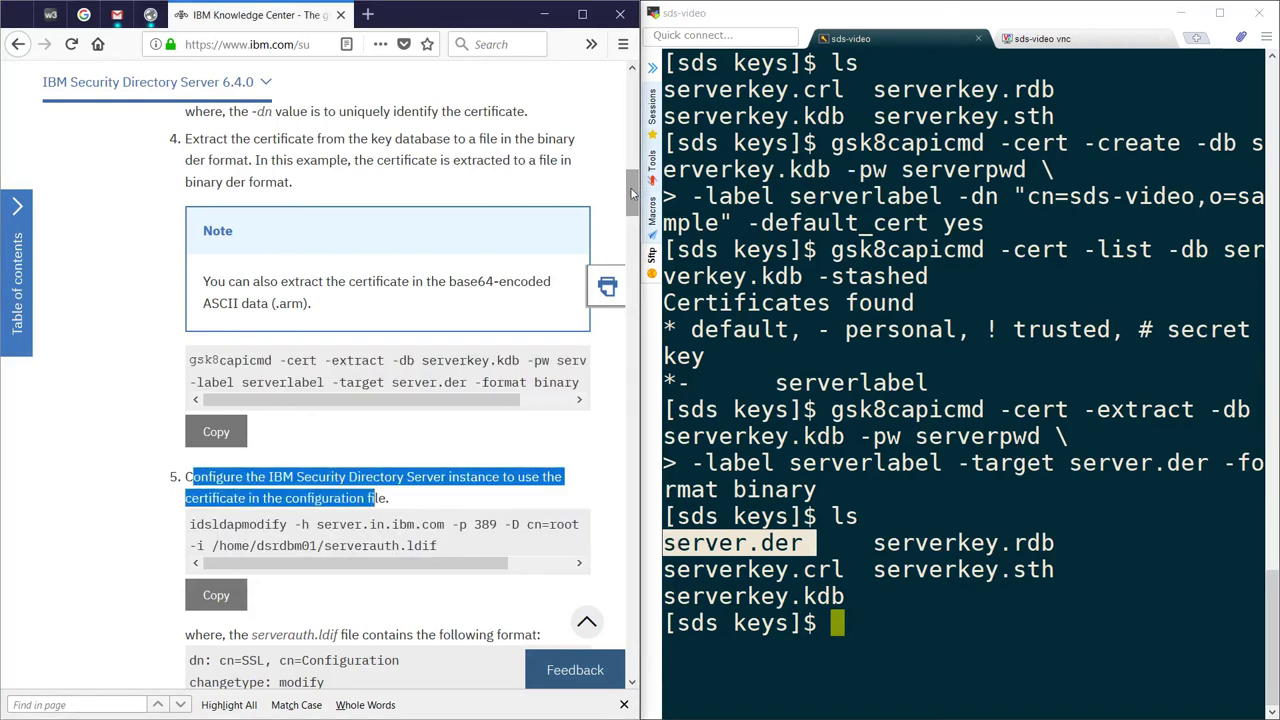
{"action": "left_click_drag", "start_coordinate": [633, 195], "coordinate": [633, 221]}
{"action": "left_click_drag", "start_coordinate": [440, 196], "coordinate": [322, 197]}
Step: Create serverauth.ldif in vim and paste in the copied cn=SSL format example from the help page
{"action": "left_click", "coordinate": [700, 296]}
{"action": "key", "text": "ctrl+l"}
{"action": "type", "text": "vim serverauth.ldif"}
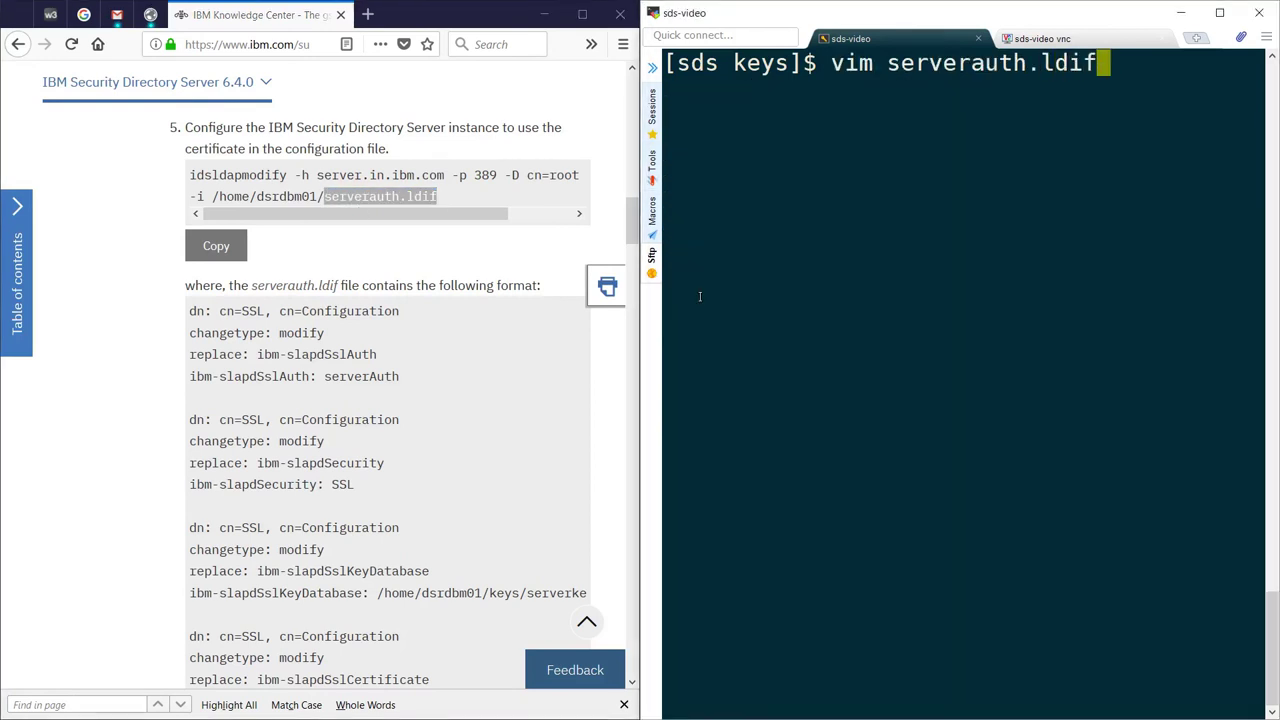
{"action": "key", "text": "Return"}
{"action": "scroll", "coordinate": [390, 450], "scroll_direction": "down", "scroll_amount": 3}
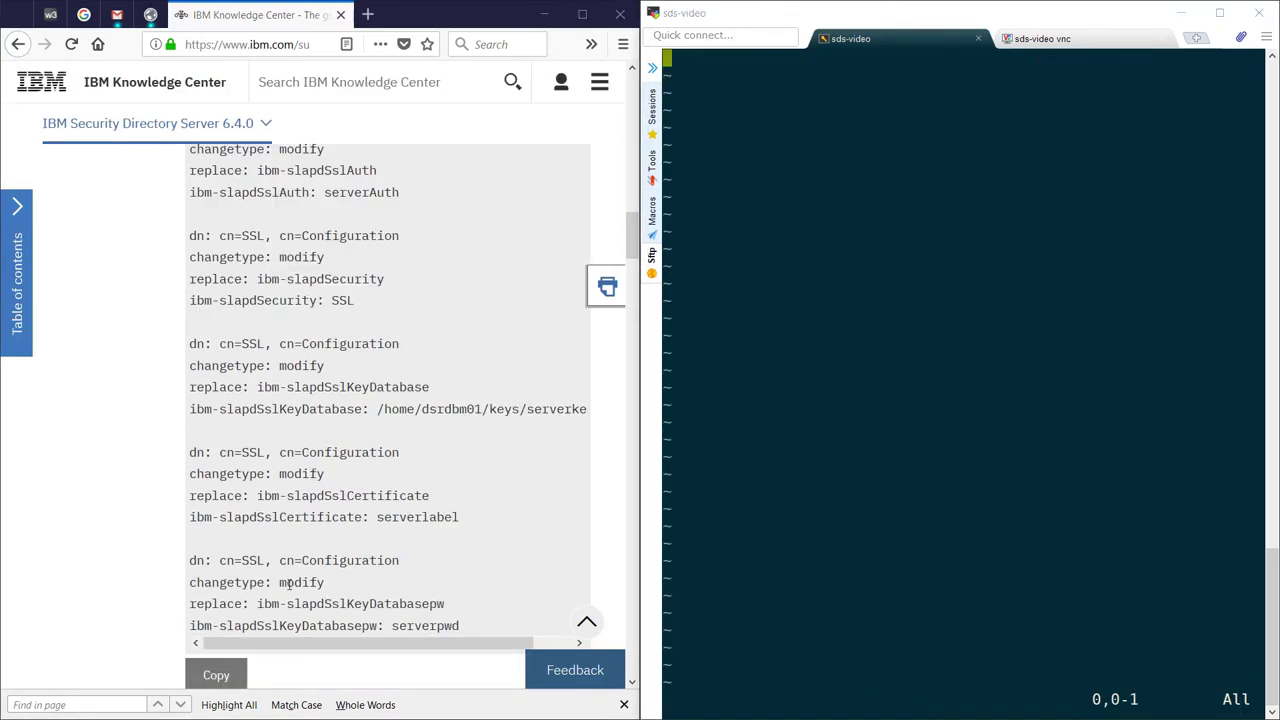
{"action": "left_click", "coordinate": [216, 675]}
{"action": "left_click", "coordinate": [718, 122]}
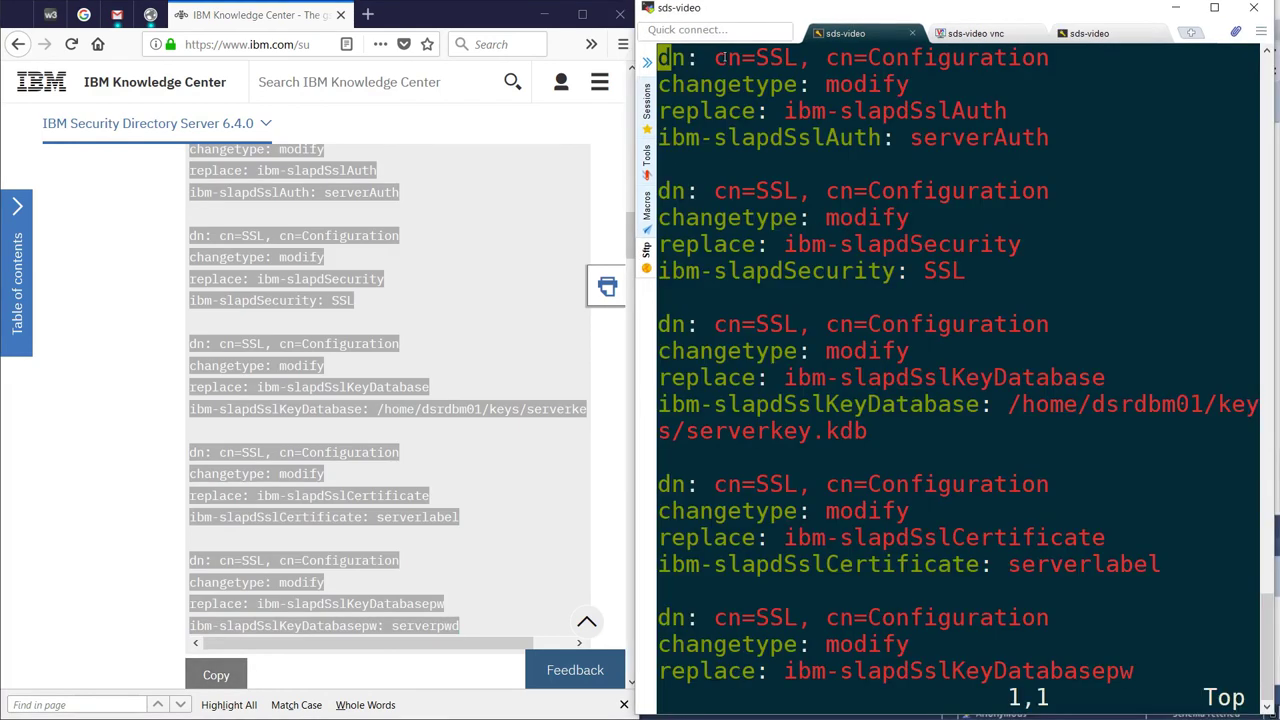
Step: Highlight the cn=SSL, cn=Configuration entry name on the first and repeated entries
{"action": "left_click_drag", "start_coordinate": [718, 58], "coordinate": [1048, 58]}
{"action": "left_click", "coordinate": [957, 57]}
{"action": "left_click_drag", "start_coordinate": [739, 57], "coordinate": [1047, 58]}
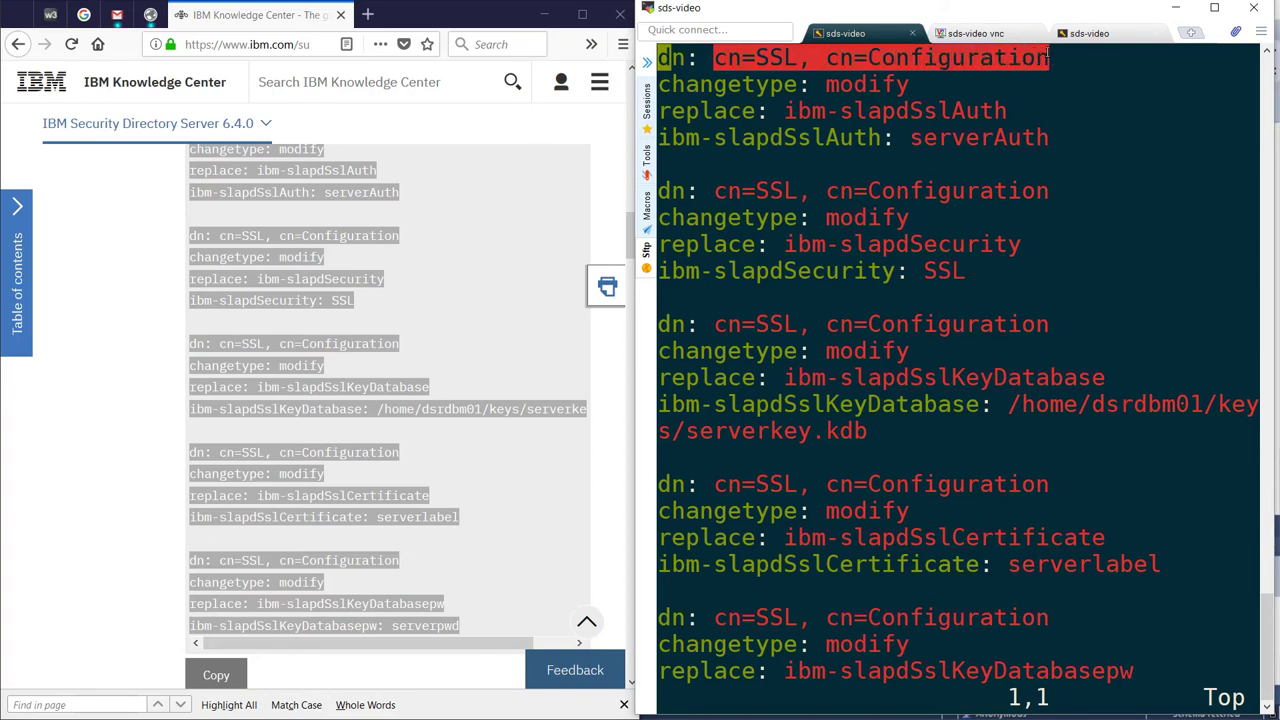
{"action": "left_click", "coordinate": [945, 58]}
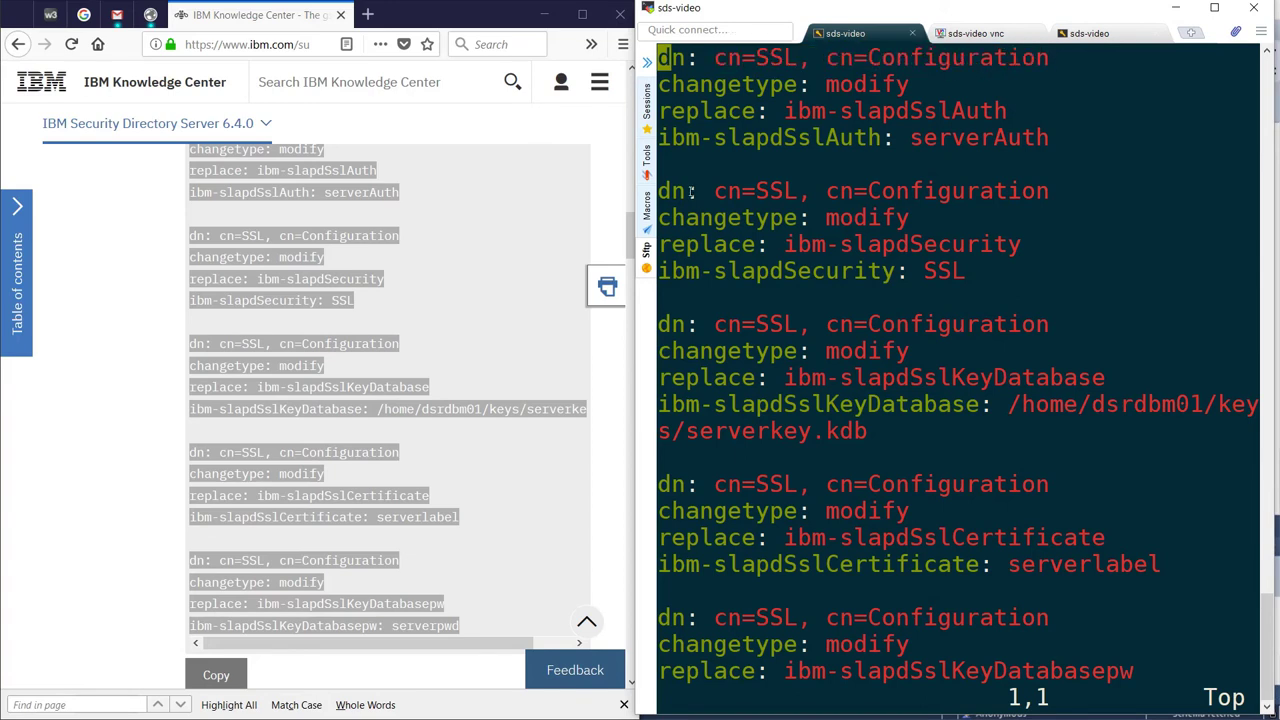
{"action": "left_click_drag", "start_coordinate": [675, 200], "coordinate": [877, 184]}
{"action": "left_click_drag", "start_coordinate": [675, 324], "coordinate": [798, 326]}
{"action": "left_click_drag", "start_coordinate": [675, 486], "coordinate": [838, 486]}
Step: Highlight SSL in the entry name, the modify change type and ibm-slapdSslAuth set to serverAuth
{"action": "left_click_drag", "start_coordinate": [688, 617], "coordinate": [838, 617]}
{"action": "left_click", "coordinate": [838, 617]}
{"action": "left_click_drag", "start_coordinate": [757, 58], "coordinate": [791, 62]}
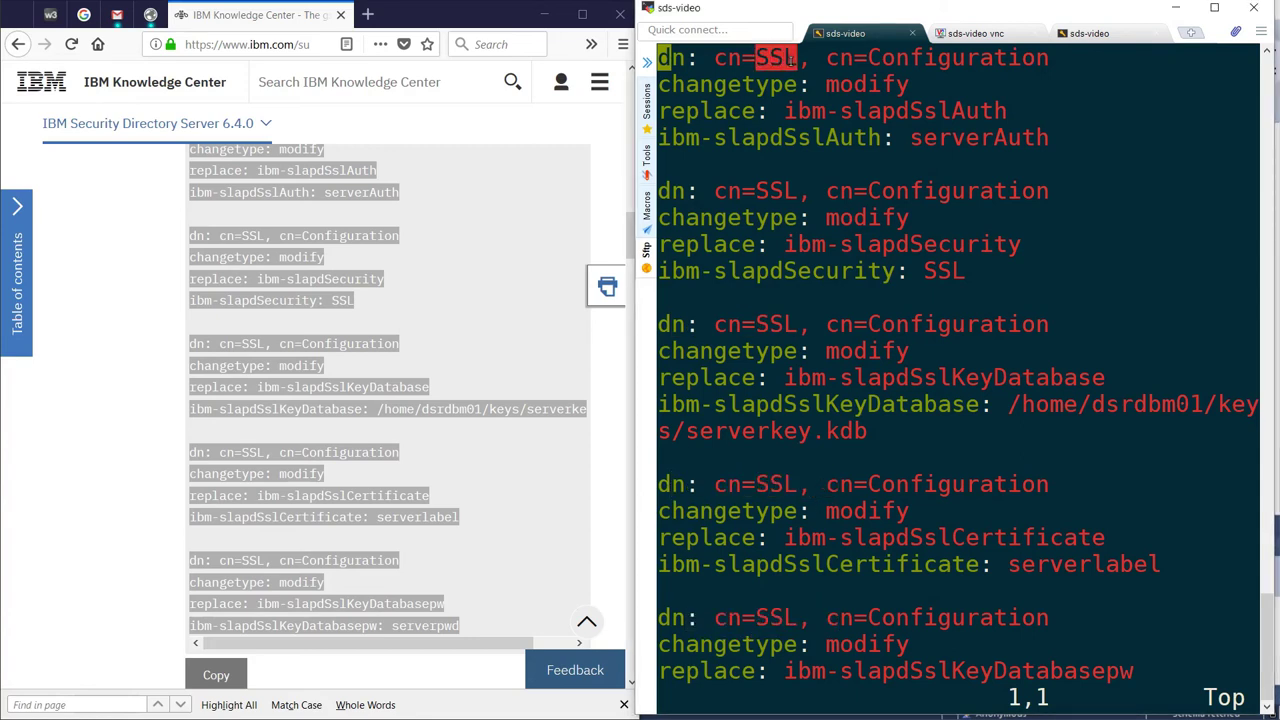
{"action": "left_click", "coordinate": [762, 60]}
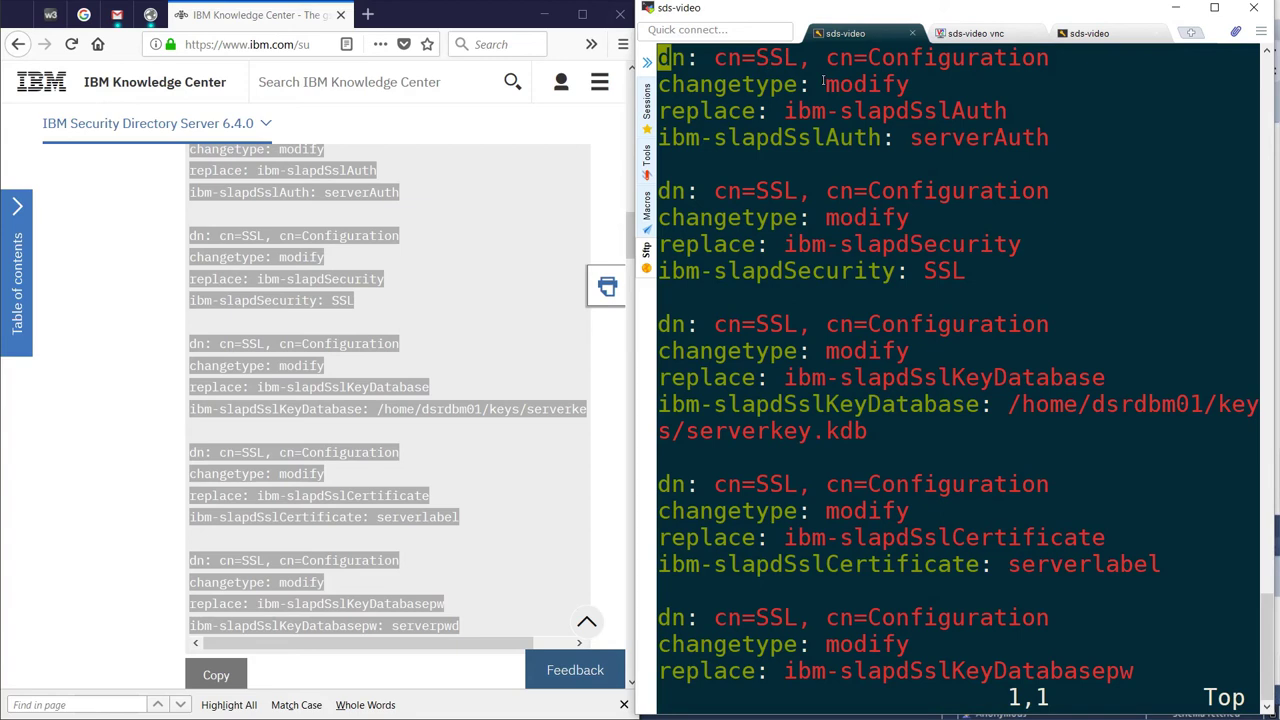
{"action": "left_click_drag", "start_coordinate": [827, 84], "coordinate": [905, 84]}
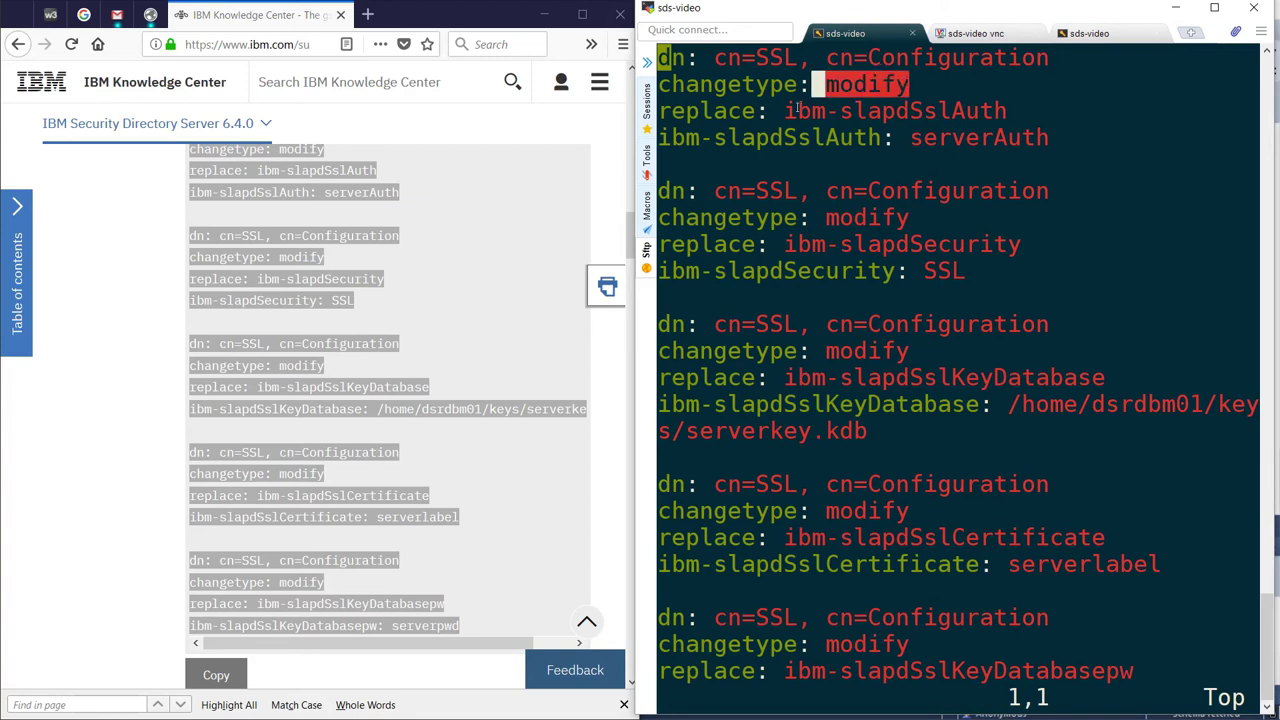
{"action": "left_click_drag", "start_coordinate": [787, 110], "coordinate": [1000, 108]}
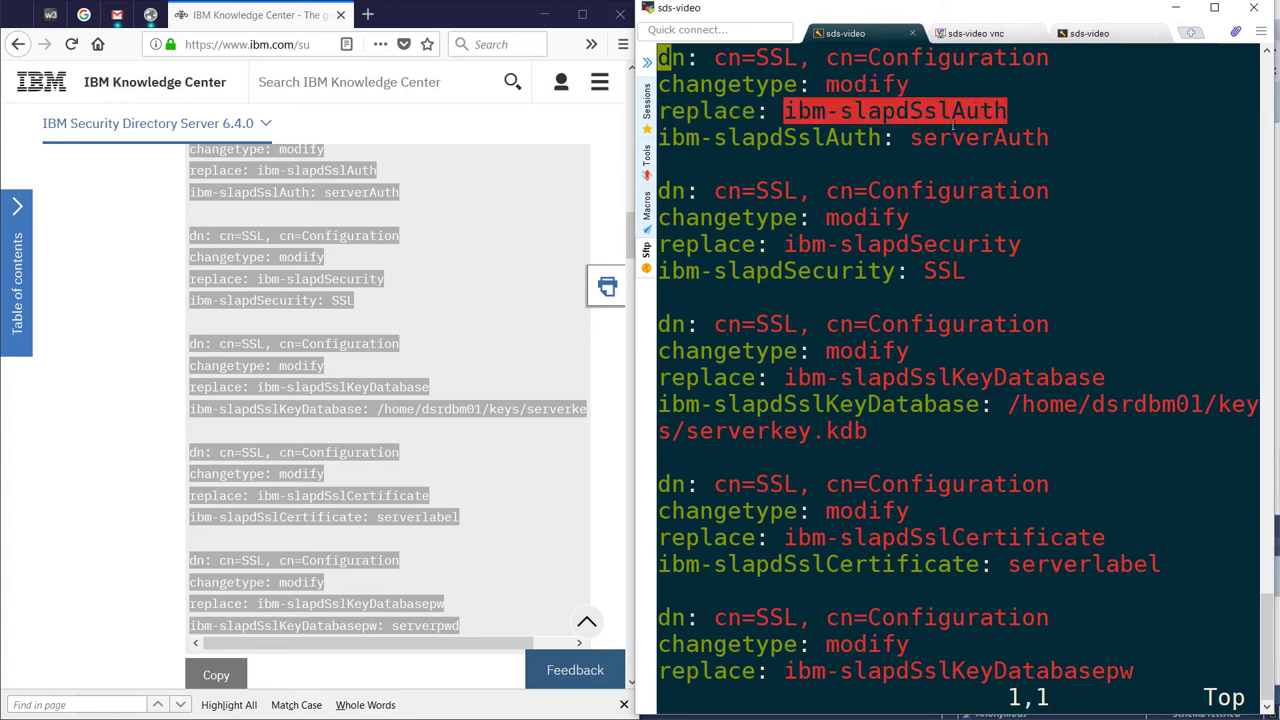
{"action": "left_click_drag", "start_coordinate": [912, 138], "coordinate": [1050, 138]}
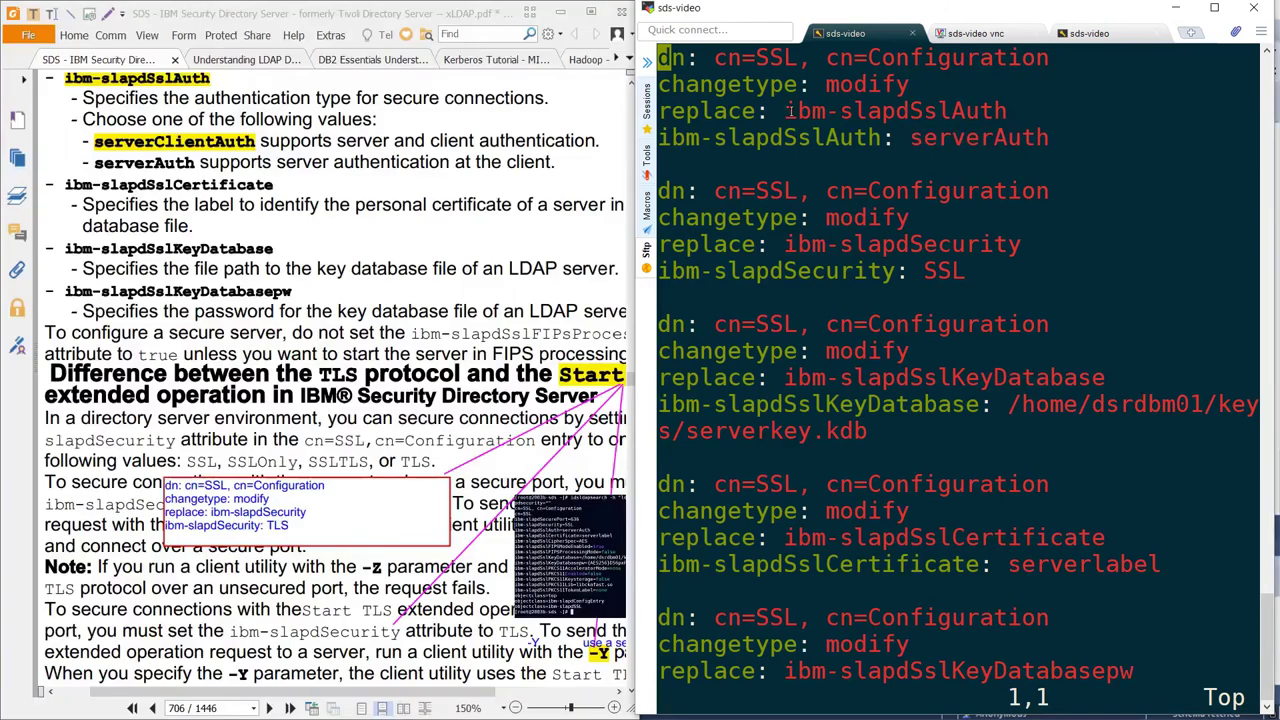
Step: Highlight the ibm-slapdSslAuth line and its serverAuth value in the LDIF file
{"action": "left_click_drag", "start_coordinate": [787, 111], "coordinate": [995, 111]}
{"action": "left_click", "coordinate": [858, 133]}
{"action": "left_click_drag", "start_coordinate": [890, 138], "coordinate": [666, 140]}
{"action": "left_click", "coordinate": [887, 139]}
{"action": "left_click_drag", "start_coordinate": [912, 138], "coordinate": [1037, 138]}
Step: Compare the serverClientAuth and serverAuth descriptions in the PDF reference
{"action": "left_click", "coordinate": [486, 136]}
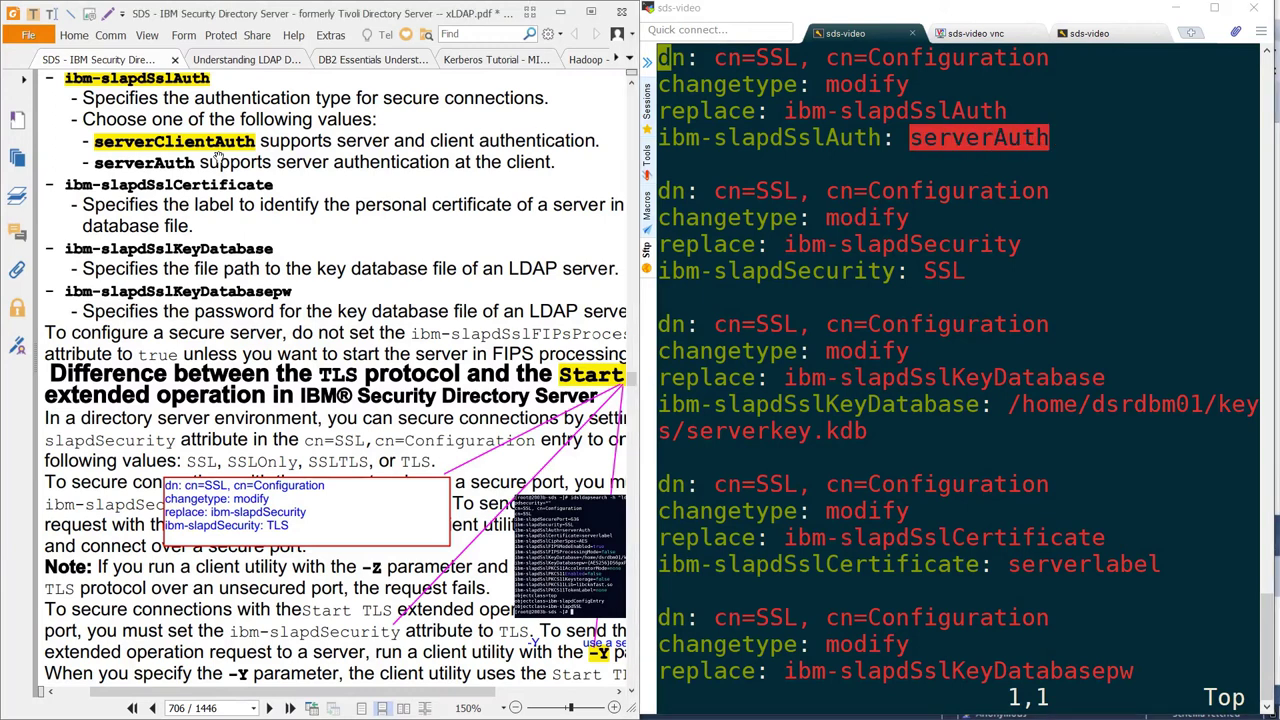
{"action": "left_click_drag", "start_coordinate": [268, 141], "coordinate": [566, 141]}
{"action": "left_click", "coordinate": [237, 172]}
{"action": "left_click_drag", "start_coordinate": [213, 160], "coordinate": [546, 162]}
{"action": "left_click", "coordinate": [545, 160]}
{"action": "left_click_drag", "start_coordinate": [330, 162], "coordinate": [200, 163]}
Step: Highlight the ibm-slapdSecurity attribute before annotating its SSL, SSLOnly, SSLTLS and TLS values in the PDF
{"action": "scroll", "coordinate": [178, 172], "scroll_direction": "up", "scroll_amount": 10}
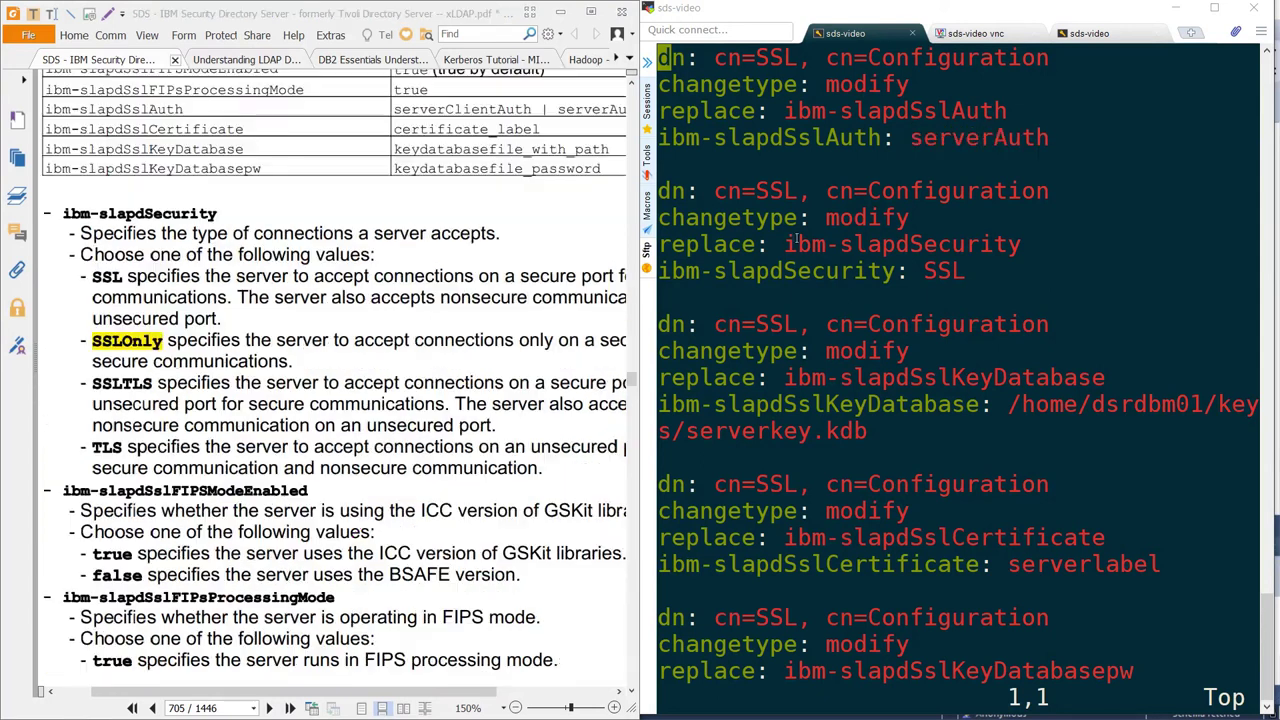
{"action": "left_click_drag", "start_coordinate": [786, 244], "coordinate": [1020, 246]}
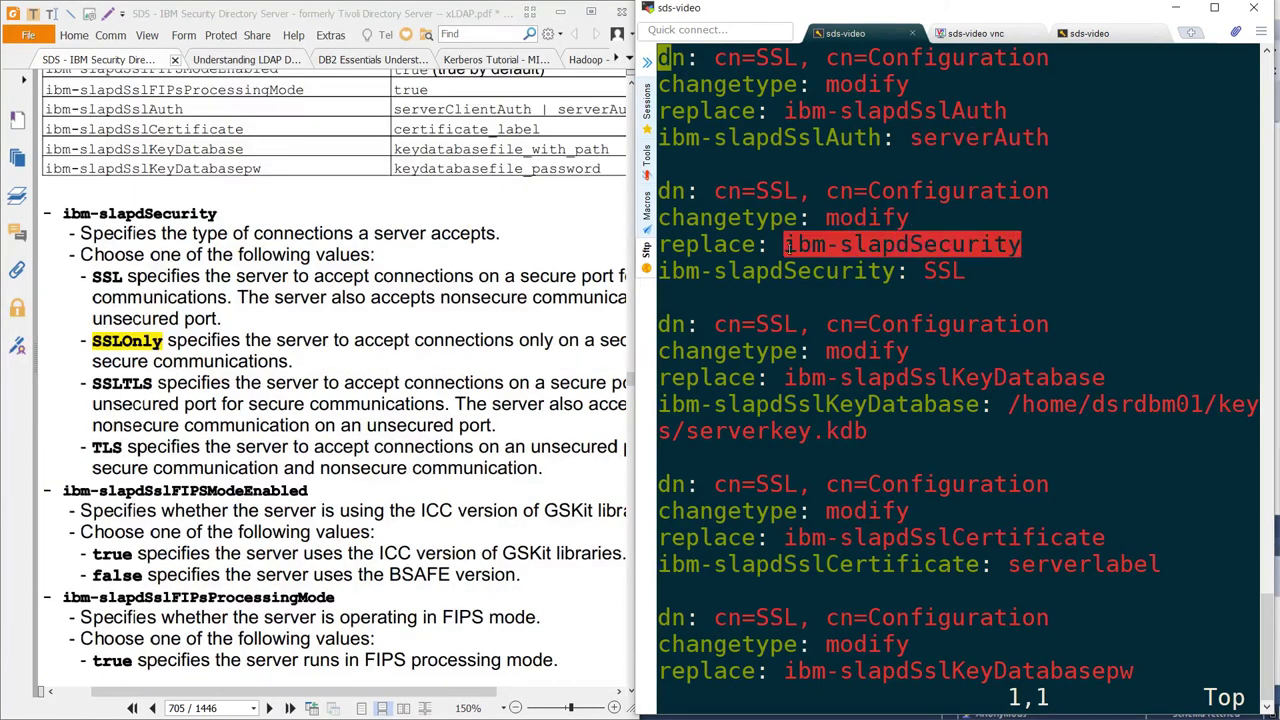
{"action": "left_click", "coordinate": [544, 235]}
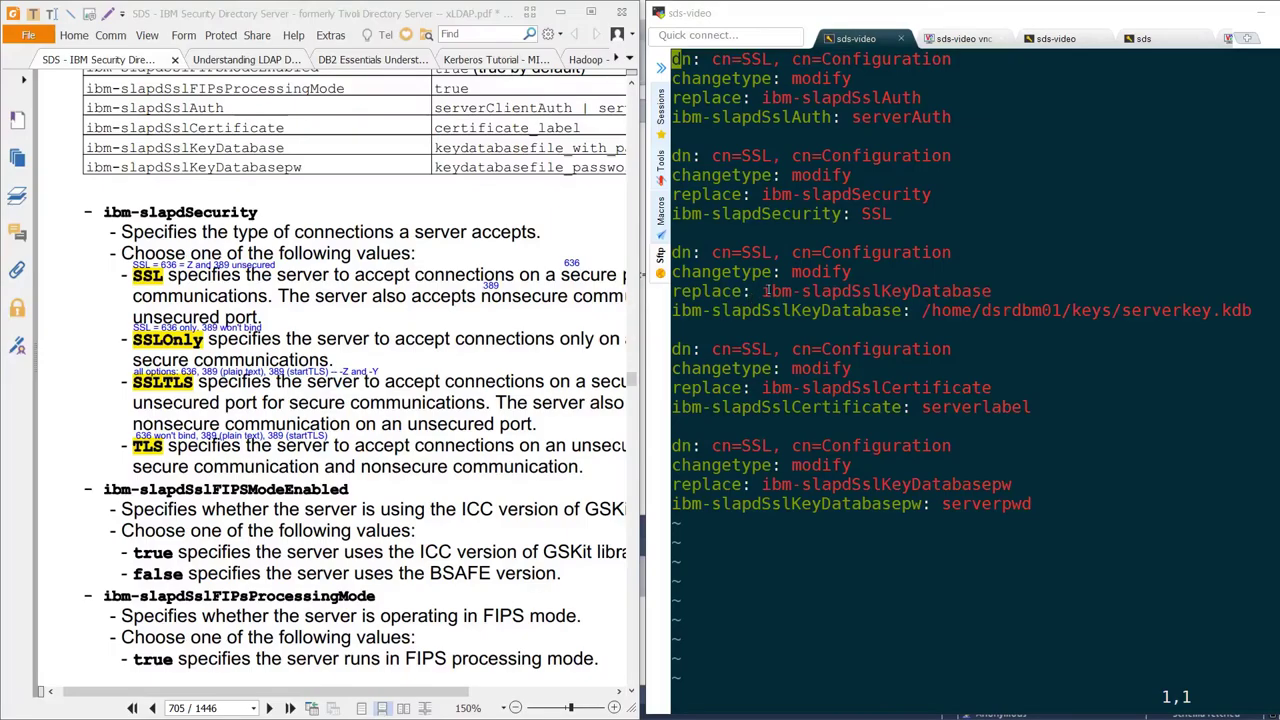
{"action": "left_click_drag", "start_coordinate": [765, 290], "coordinate": [1252, 311]}
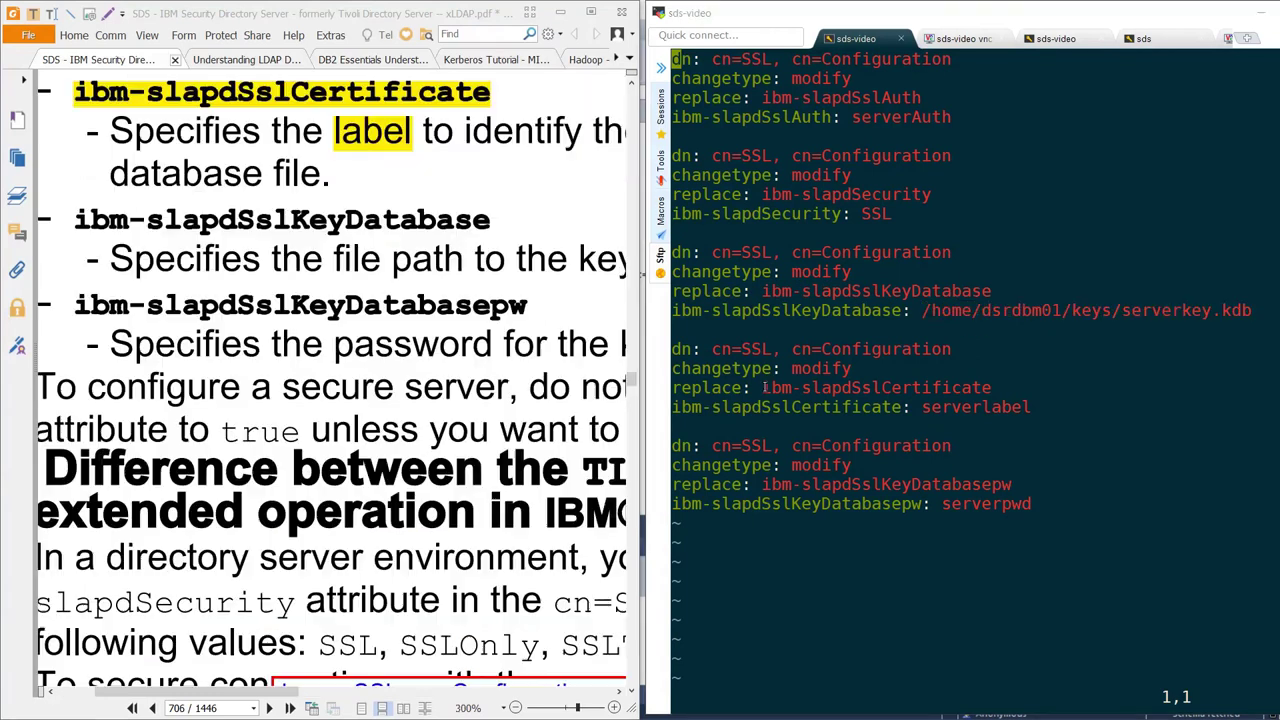
{"action": "left_click_drag", "start_coordinate": [765, 387], "coordinate": [988, 388]}
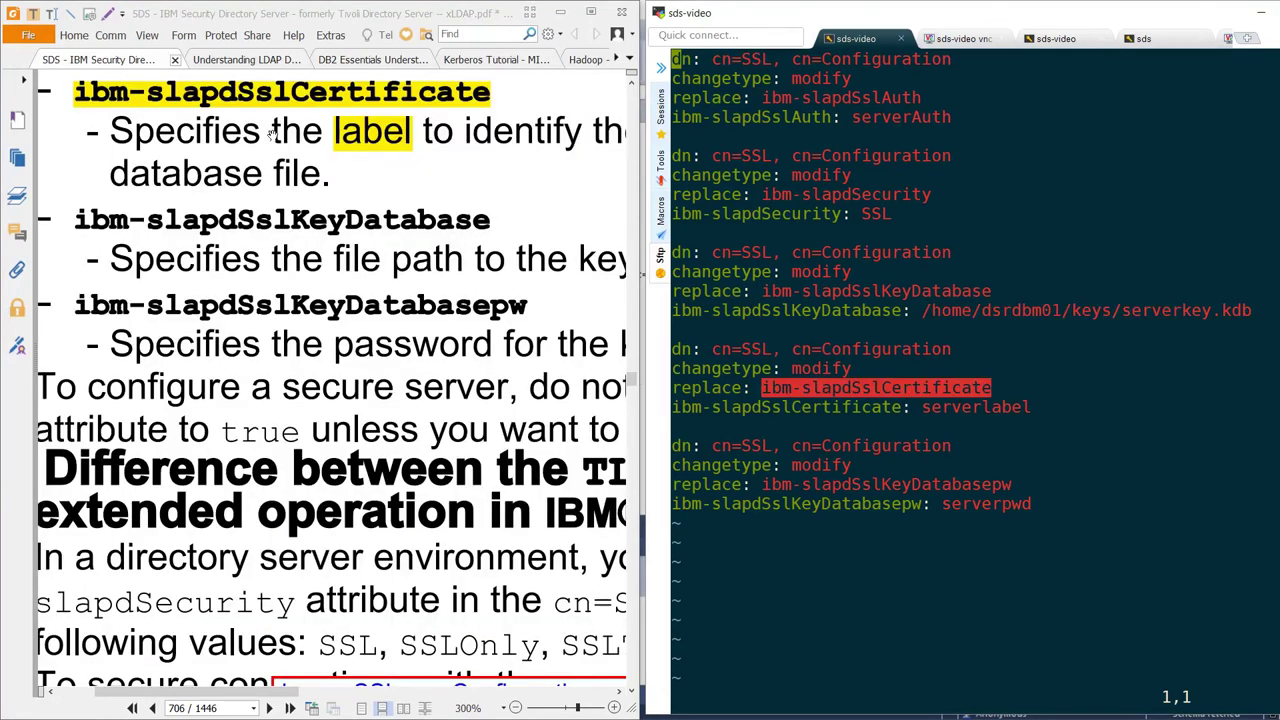
{"action": "left_click", "coordinate": [1056, 38]}
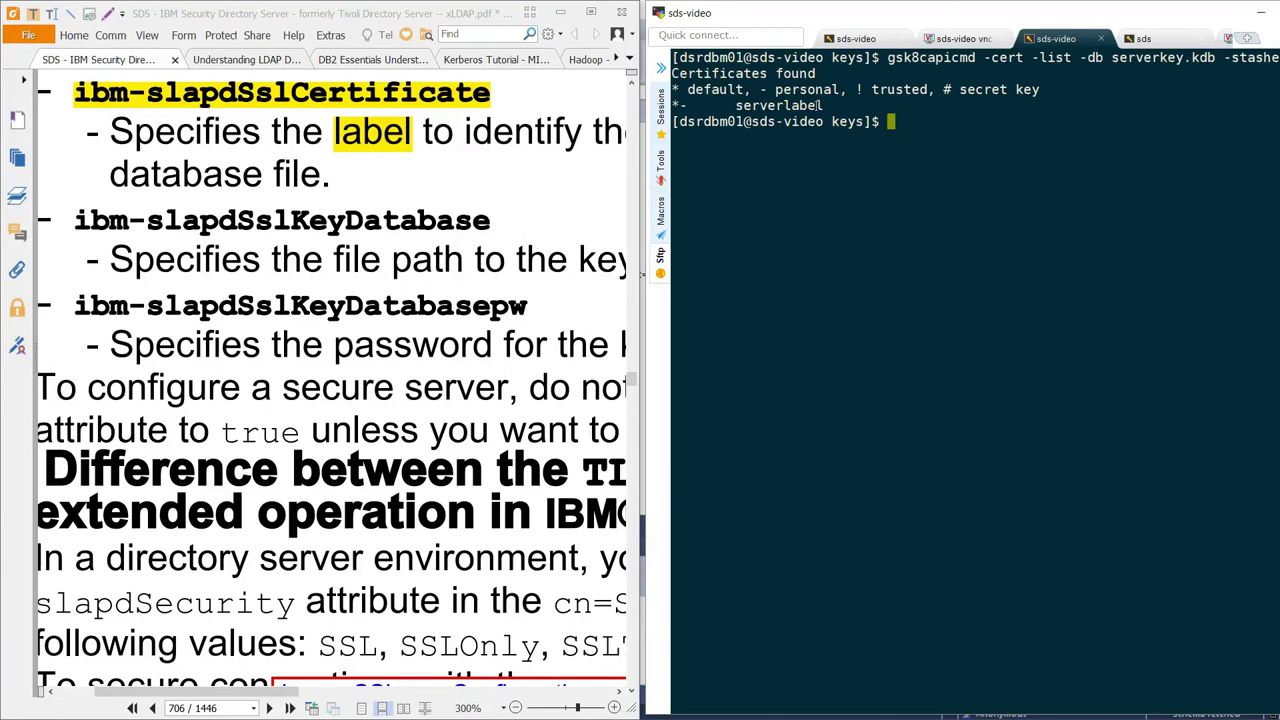
{"action": "left_click_drag", "start_coordinate": [736, 105], "coordinate": [822, 106]}
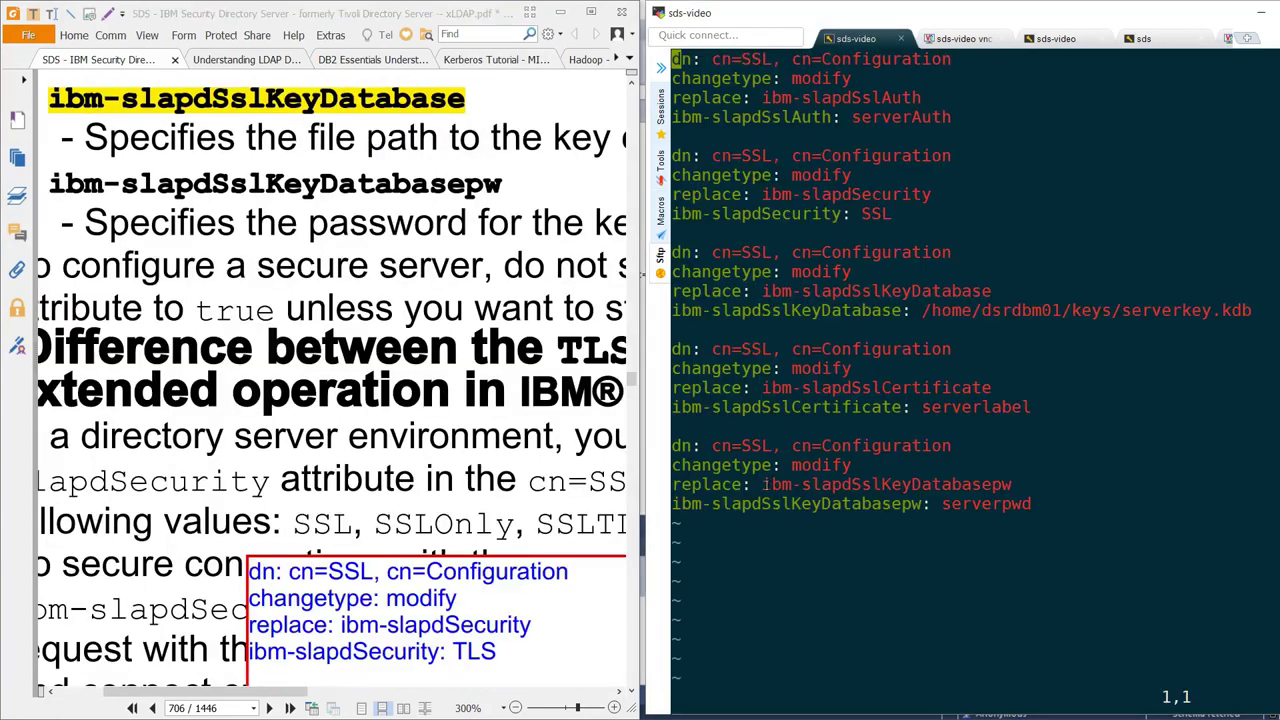
{"action": "left_click_drag", "start_coordinate": [762, 484], "coordinate": [1012, 484]}
{"action": "left_click", "coordinate": [473, 170]}
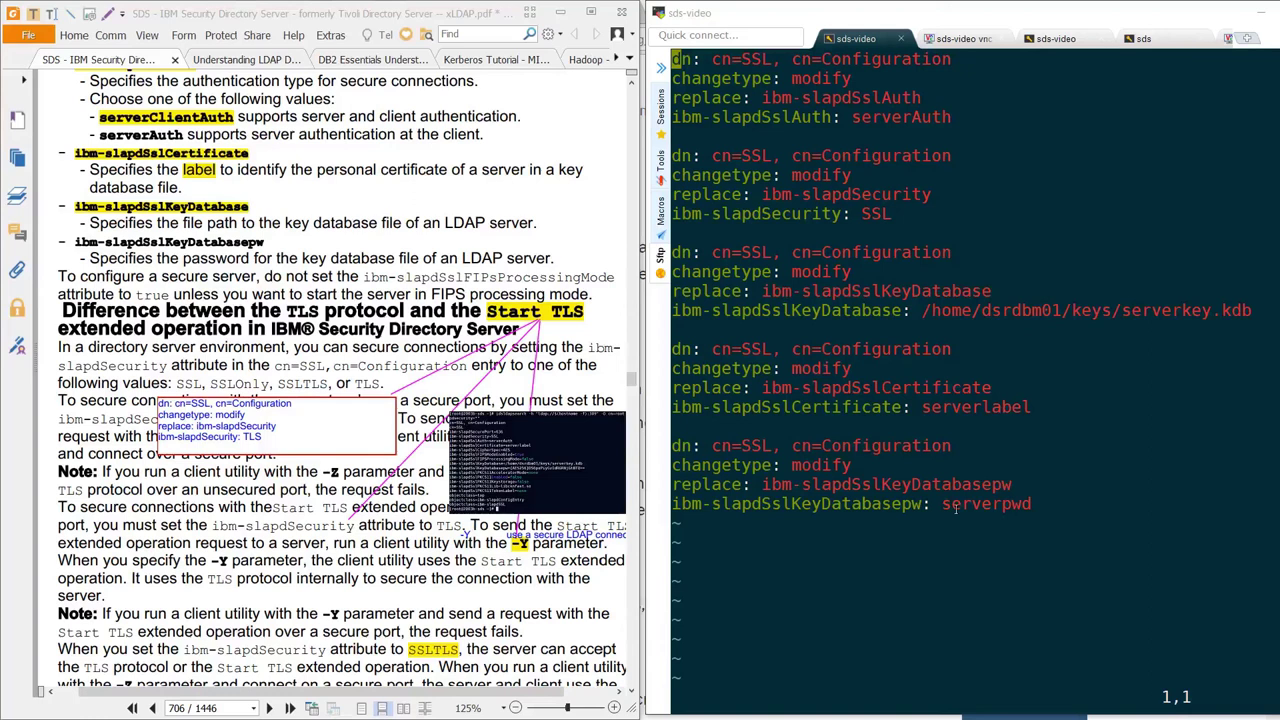
{"action": "double_click", "coordinate": [955, 506]}
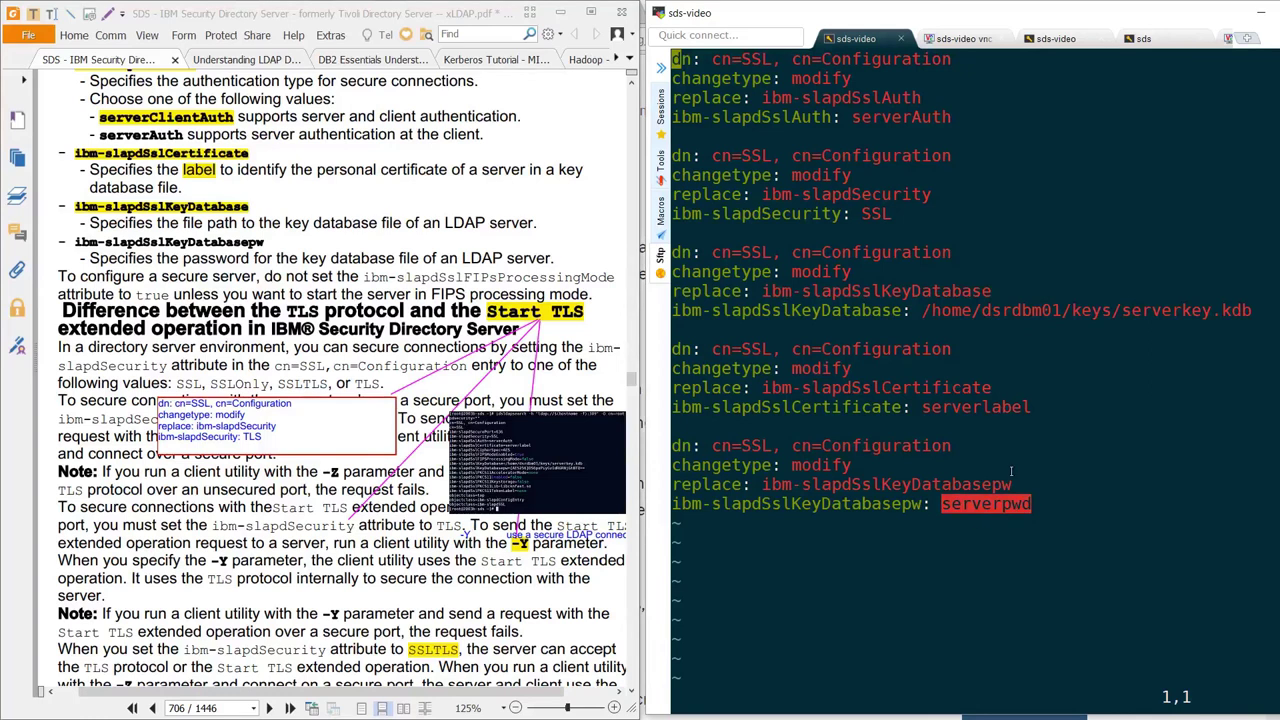
{"action": "left_click", "coordinate": [1031, 502]}
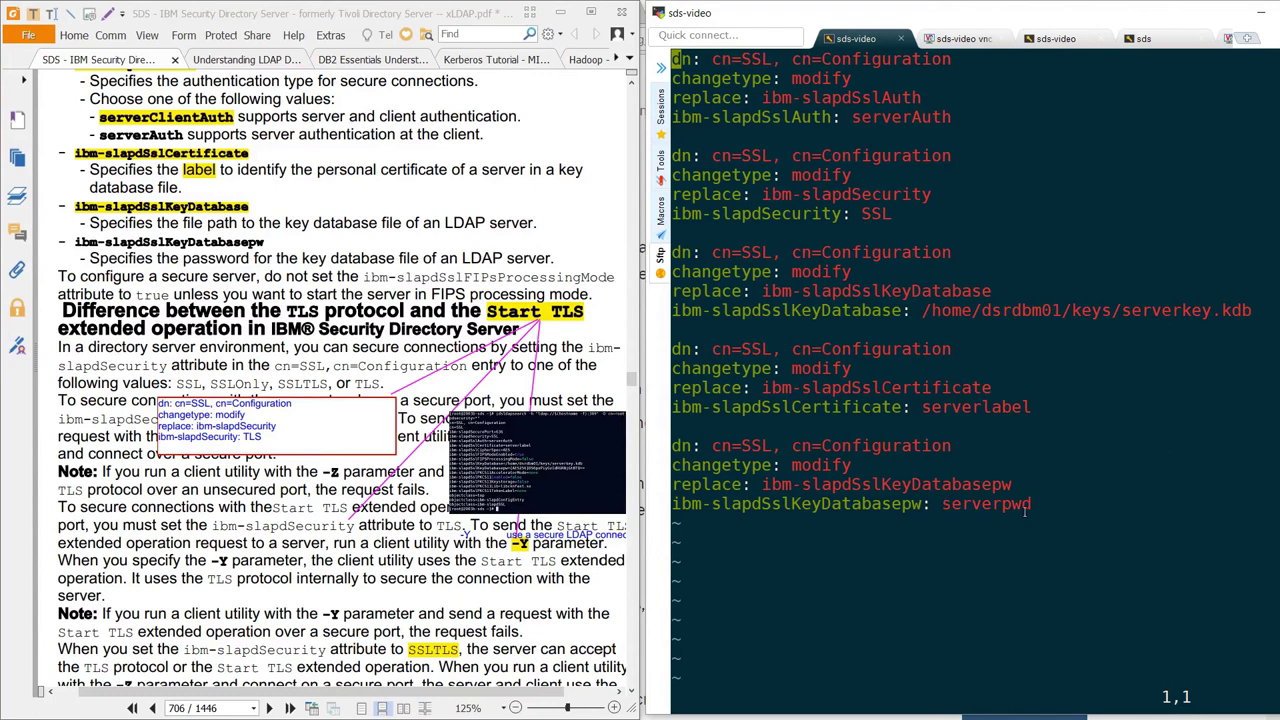
{"action": "left_click_drag", "start_coordinate": [1031, 505], "coordinate": [674, 446]}
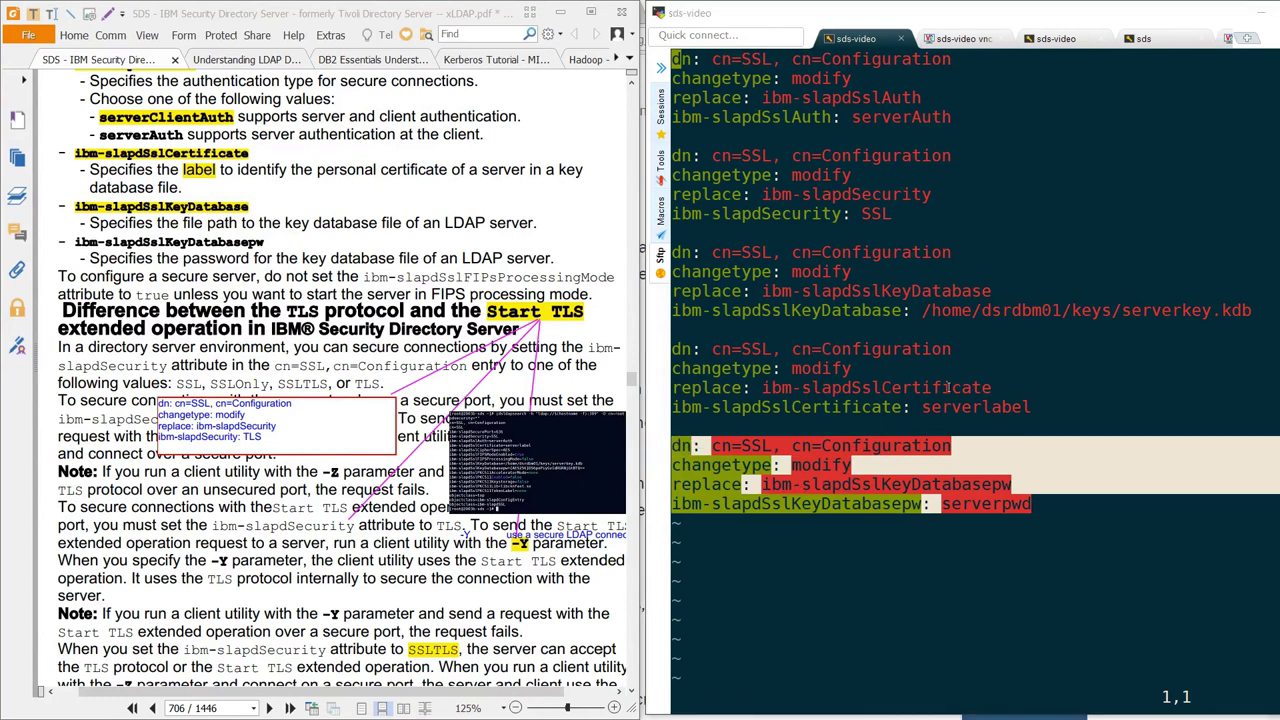
Step: Delete the key-database password entry and paste the three copied cn=SSL entries at the end of the file
{"action": "key", "text": "2"}
{"action": "key", "text": "1"}
{"action": "key", "text": "shift+g"}
{"action": "key", "text": "d"}
{"action": "key", "text": "shift+g"}
{"action": "key", "text": "o"}
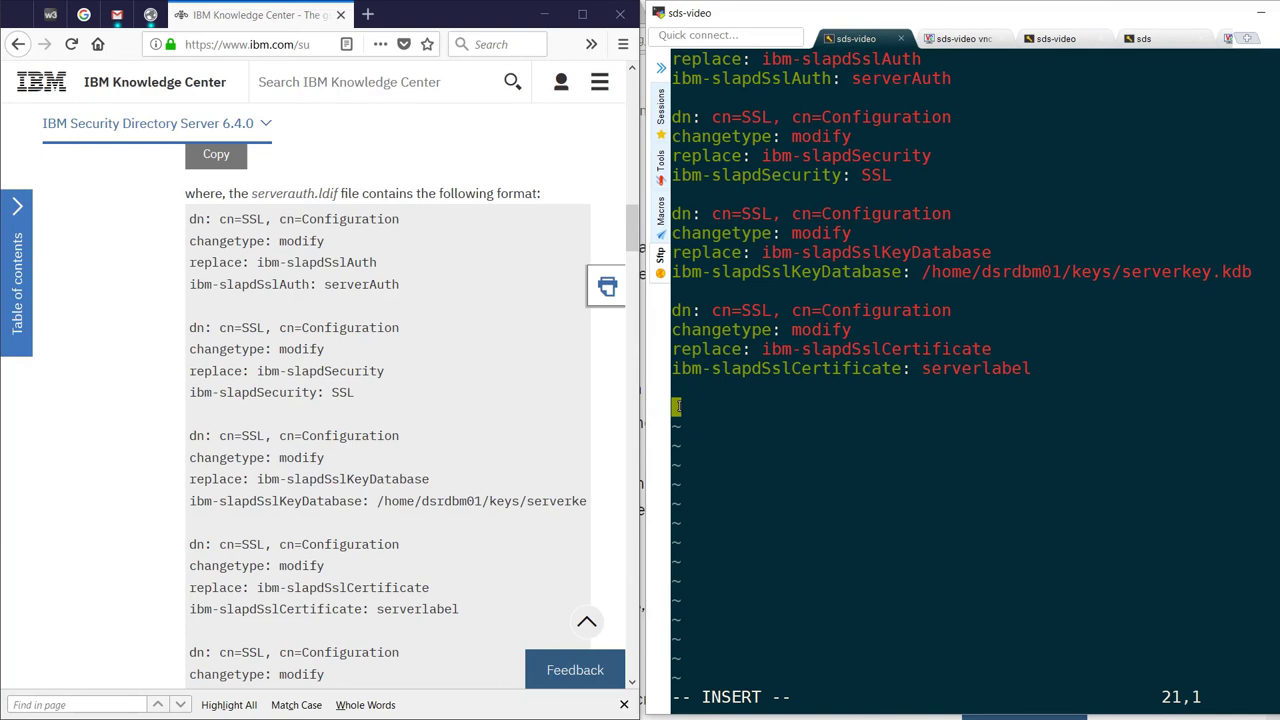
{"action": "right_click", "coordinate": [677, 406]}
{"action": "key", "text": "Return"}
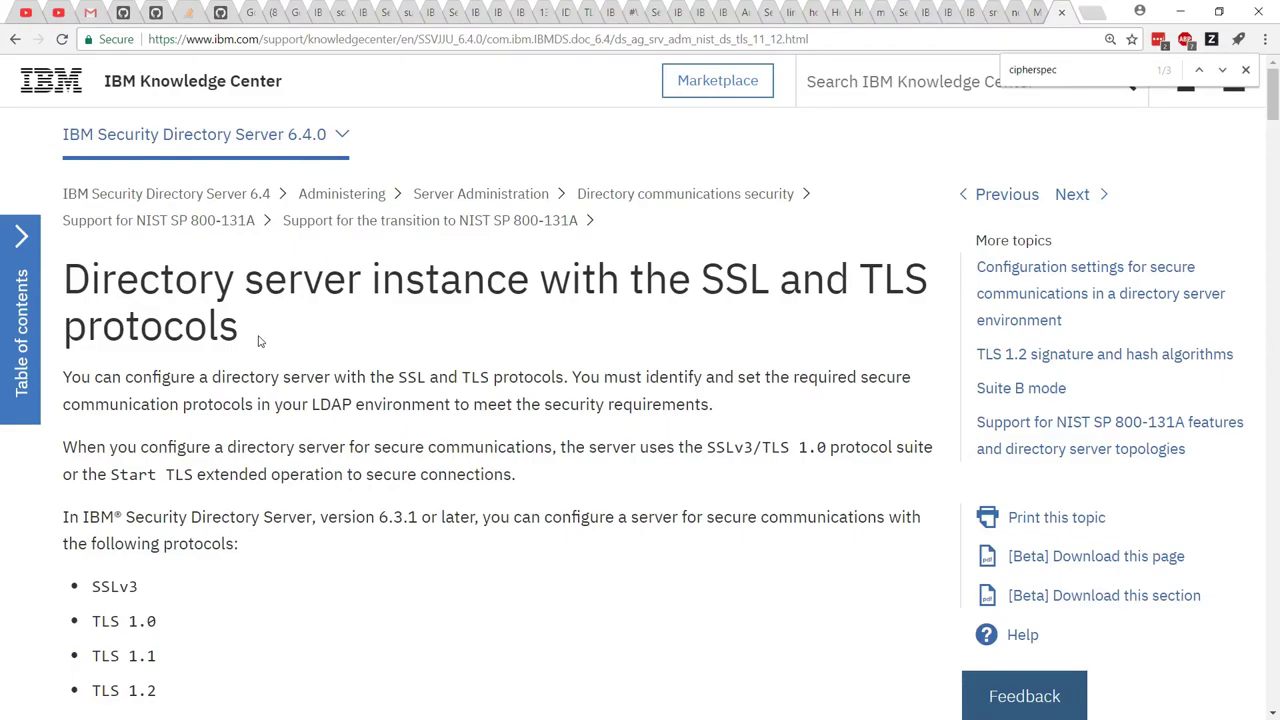
Step: Read the SSL and TLS protocols topic past the TLS 1.2 table row to the CipherSpec paragraphs
{"action": "left_click_drag", "start_coordinate": [258, 341], "coordinate": [270, 305]}
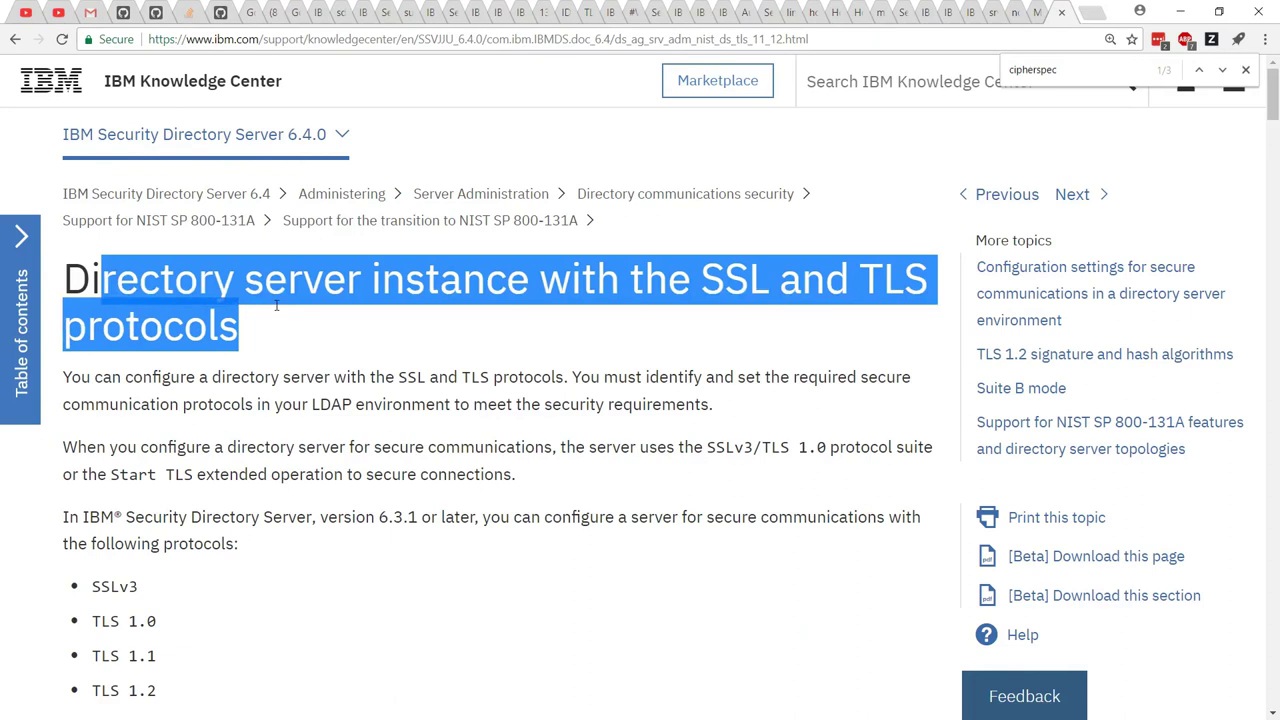
{"action": "scroll", "coordinate": [141, 397], "scroll_direction": "down", "scroll_amount": 7}
{"action": "left_click_drag", "start_coordinate": [141, 395], "coordinate": [78, 388]}
{"action": "left_click", "coordinate": [138, 397]}
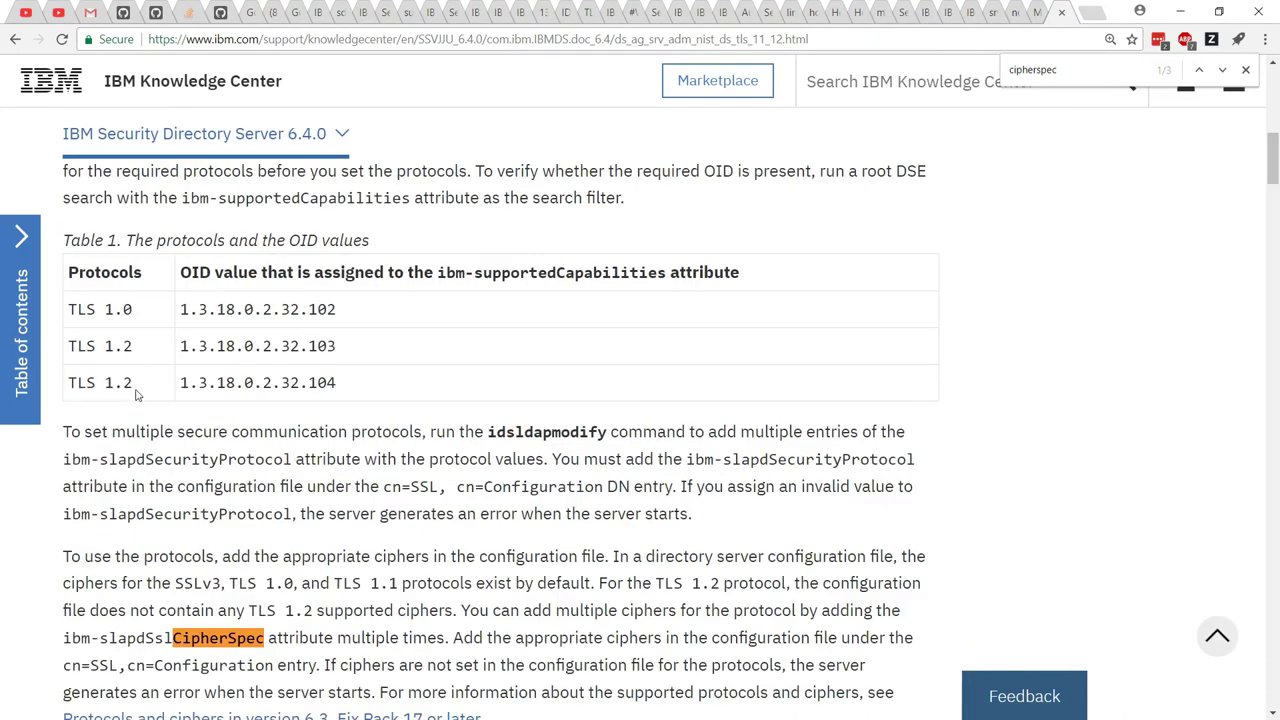
{"action": "scroll", "coordinate": [138, 396], "scroll_direction": "down", "scroll_amount": 4}
{"action": "key", "text": "alt+Tab"}
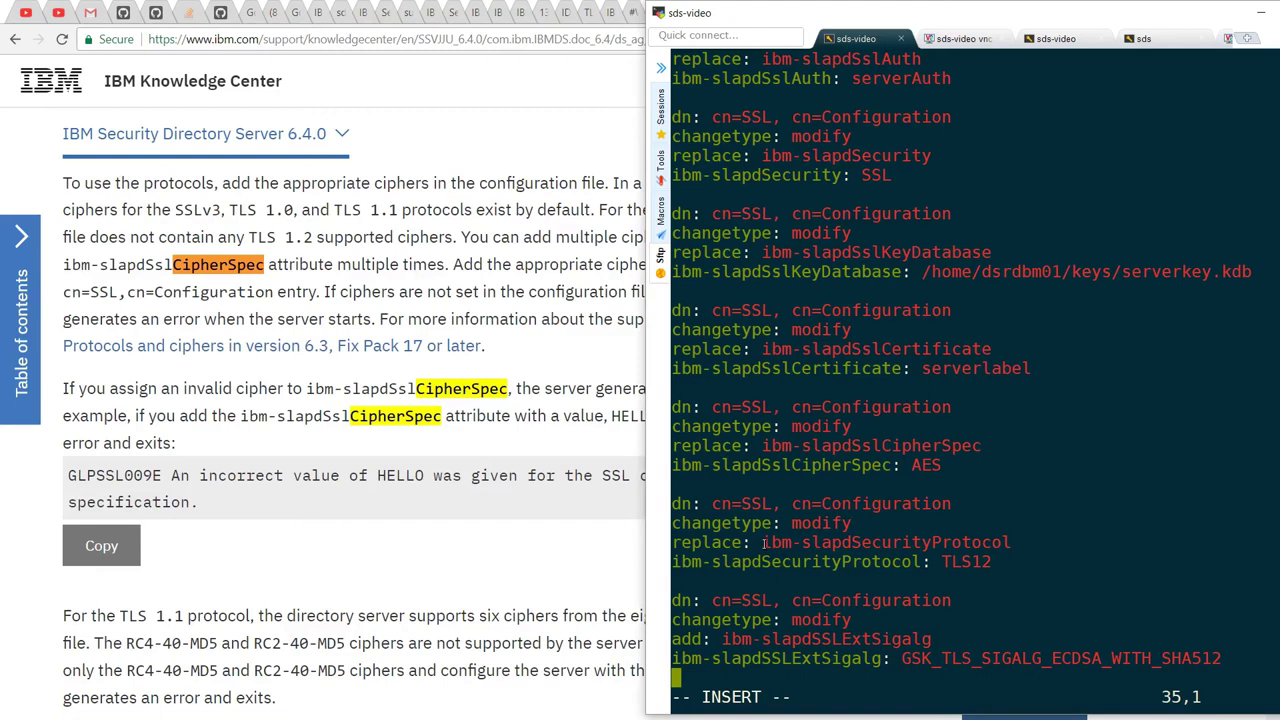
Step: Review the new entries' TLS12 protocol, ibm-slapdSSLExtSigalg and AES cipher values before moving to the openssl session
{"action": "left_click_drag", "start_coordinate": [764, 543], "coordinate": [1008, 541]}
{"action": "left_click", "coordinate": [946, 563]}
{"action": "double_click", "coordinate": [958, 562]}
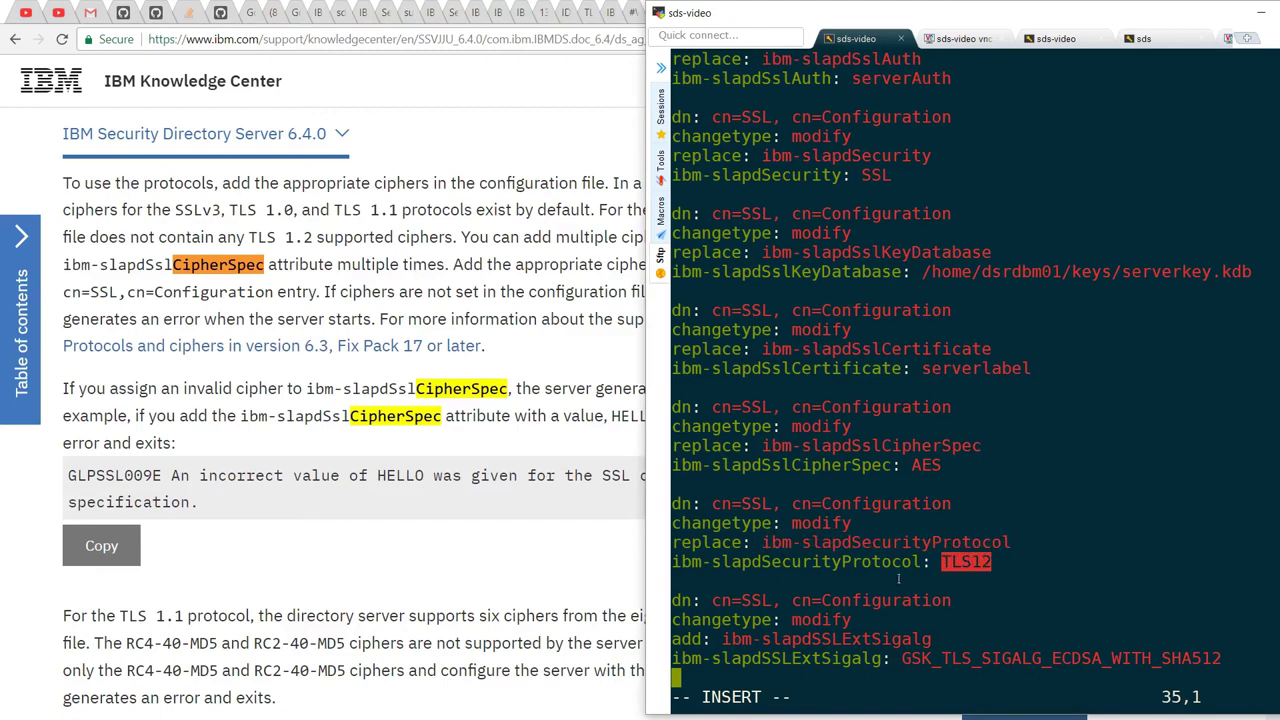
{"action": "left_click_drag", "start_coordinate": [812, 638], "coordinate": [1220, 658]}
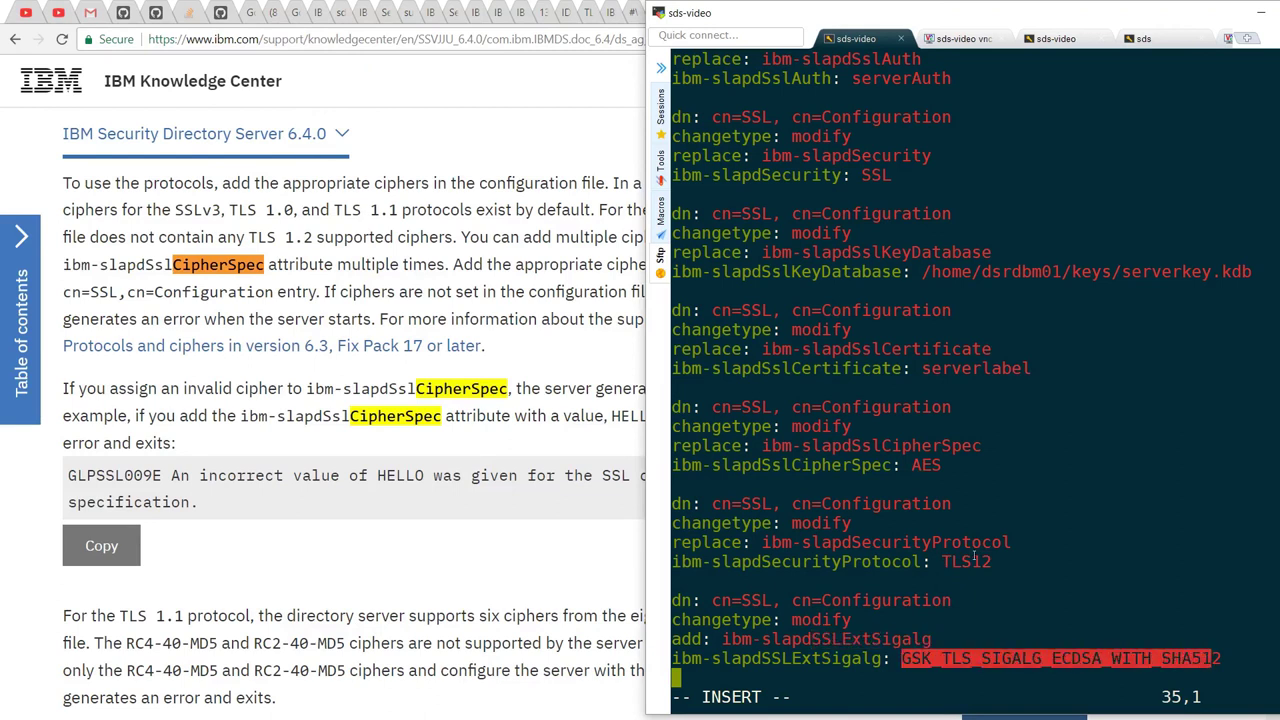
{"action": "double_click", "coordinate": [926, 465]}
{"action": "left_click", "coordinate": [877, 452]}
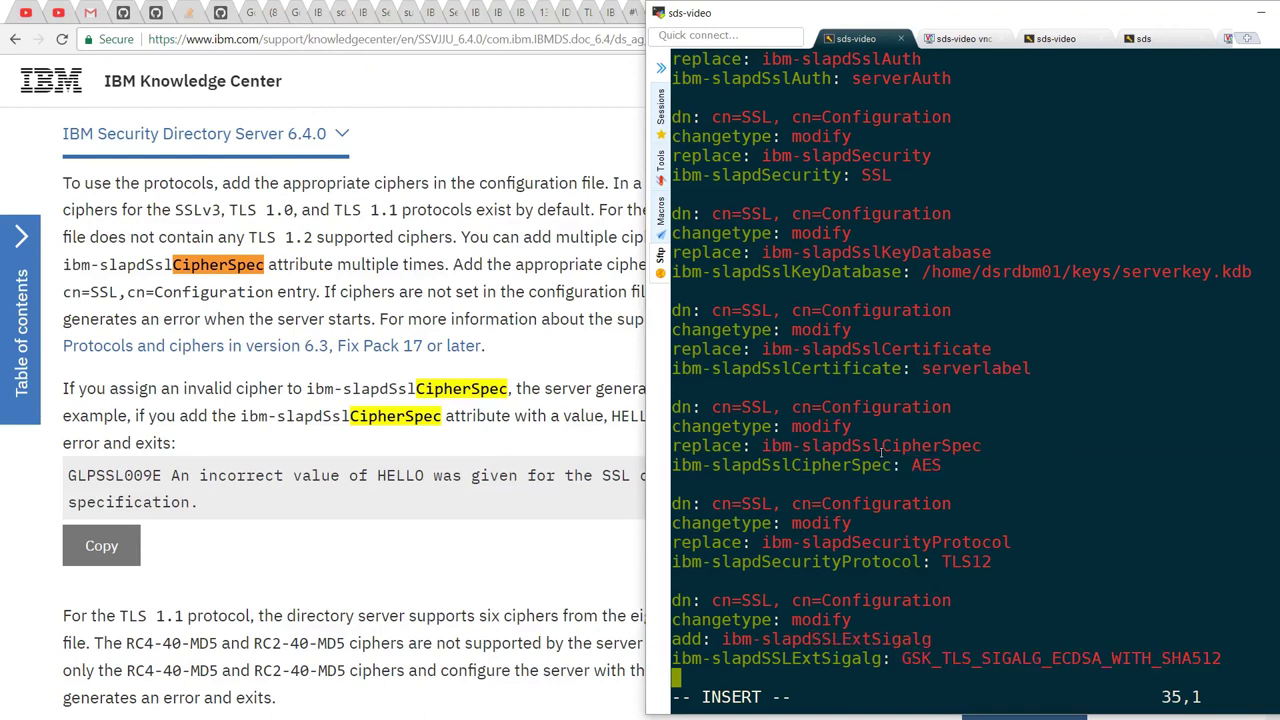
{"action": "left_click", "coordinate": [1056, 38]}
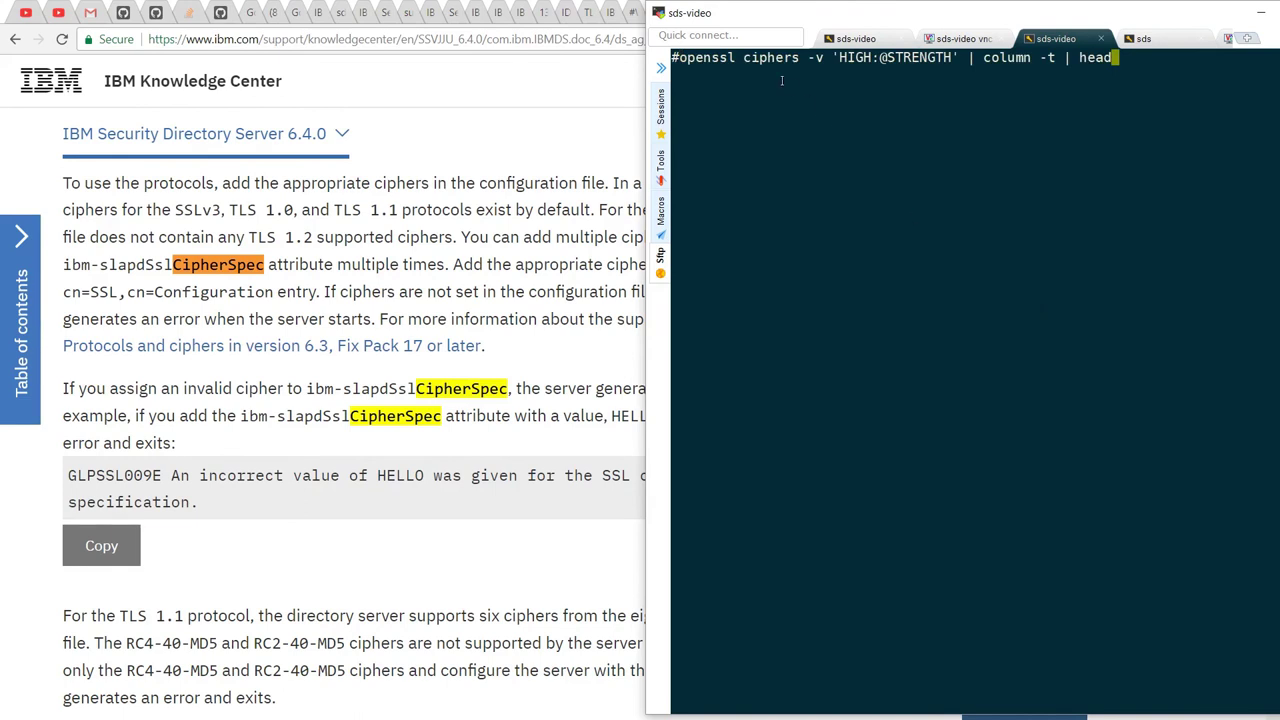
{"action": "left_click_drag", "start_coordinate": [838, 62], "coordinate": [961, 57]}
{"action": "left_click_drag", "start_coordinate": [743, 57], "coordinate": [767, 57]}
{"action": "left_click", "coordinate": [790, 57]}
{"action": "key", "text": "Return"}
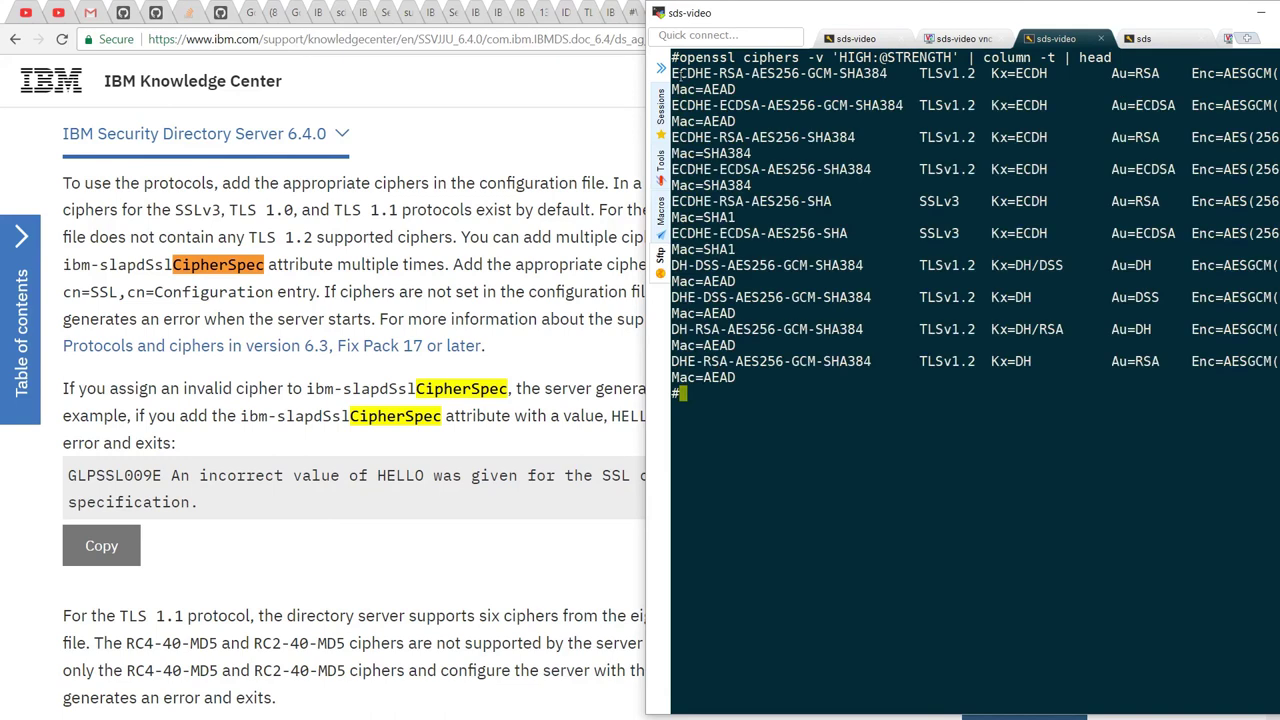
Step: Examine the top cipher ECDHE-RSA-AES256-GCM-SHA384, then mark the LDIF's GSK_TLS_SIGALG_ECDSA_WITH_SHA512 value
{"action": "left_click_drag", "start_coordinate": [674, 75], "coordinate": [739, 88]}
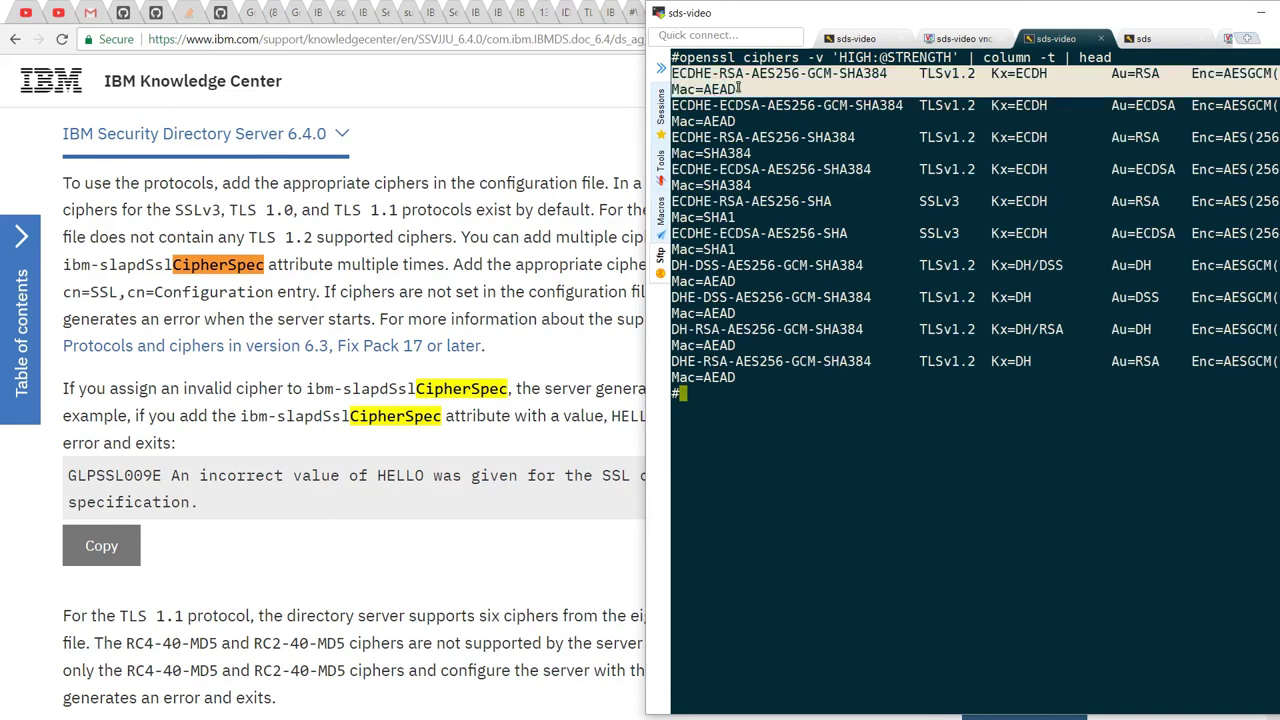
{"action": "double_click", "coordinate": [758, 74]}
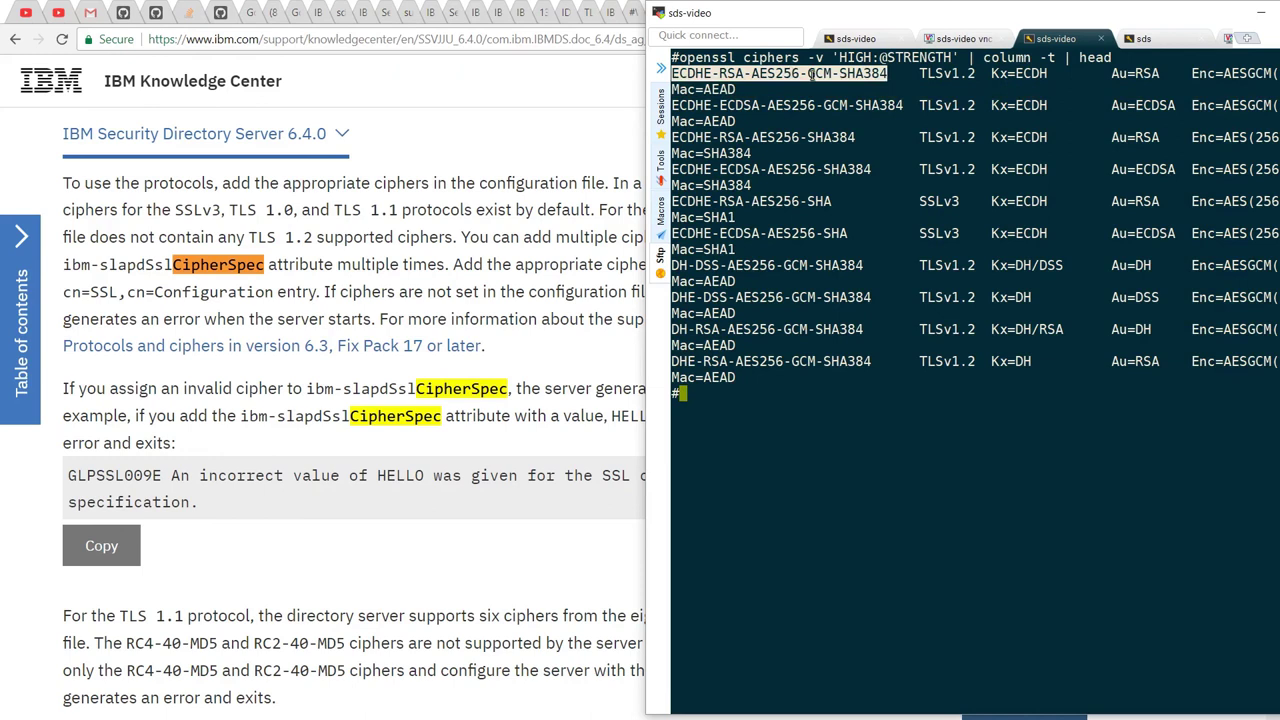
{"action": "left_click", "coordinate": [821, 75]}
{"action": "double_click", "coordinate": [845, 74]}
{"action": "left_click_drag", "start_coordinate": [672, 74], "coordinate": [745, 74]}
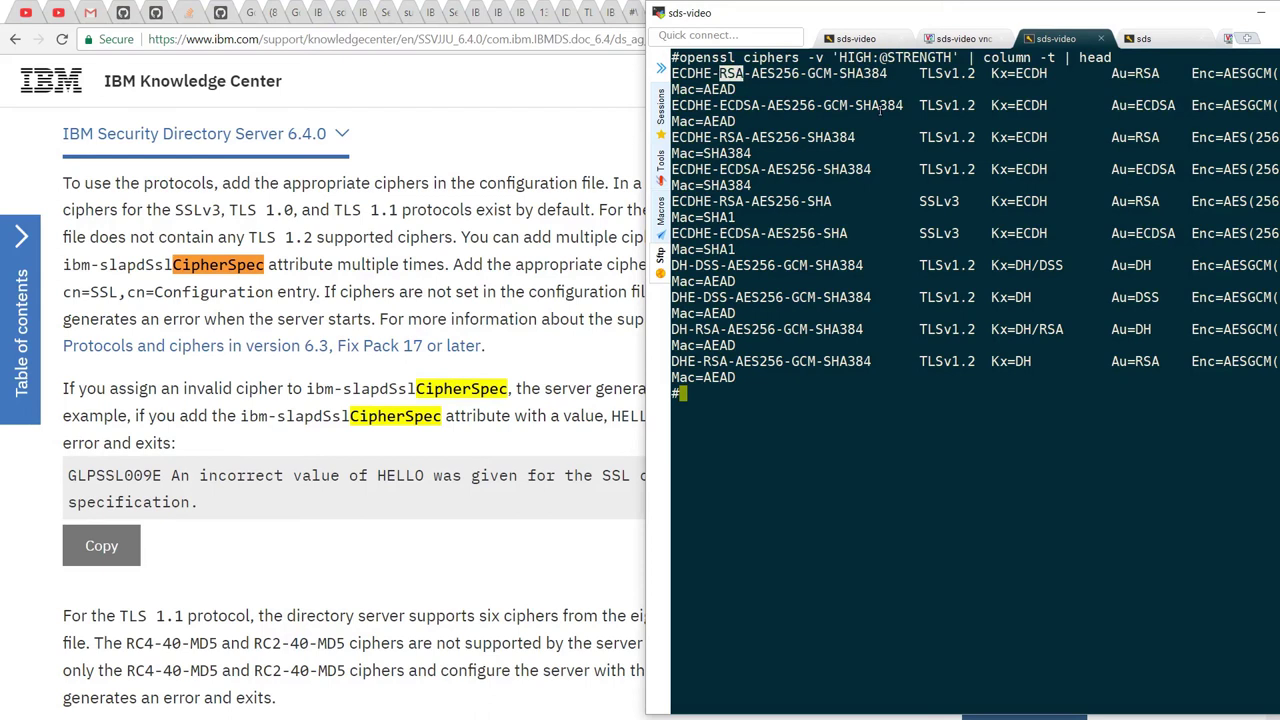
{"action": "left_click", "coordinate": [856, 38]}
{"action": "left_click_drag", "start_coordinate": [903, 658], "coordinate": [1212, 658]}
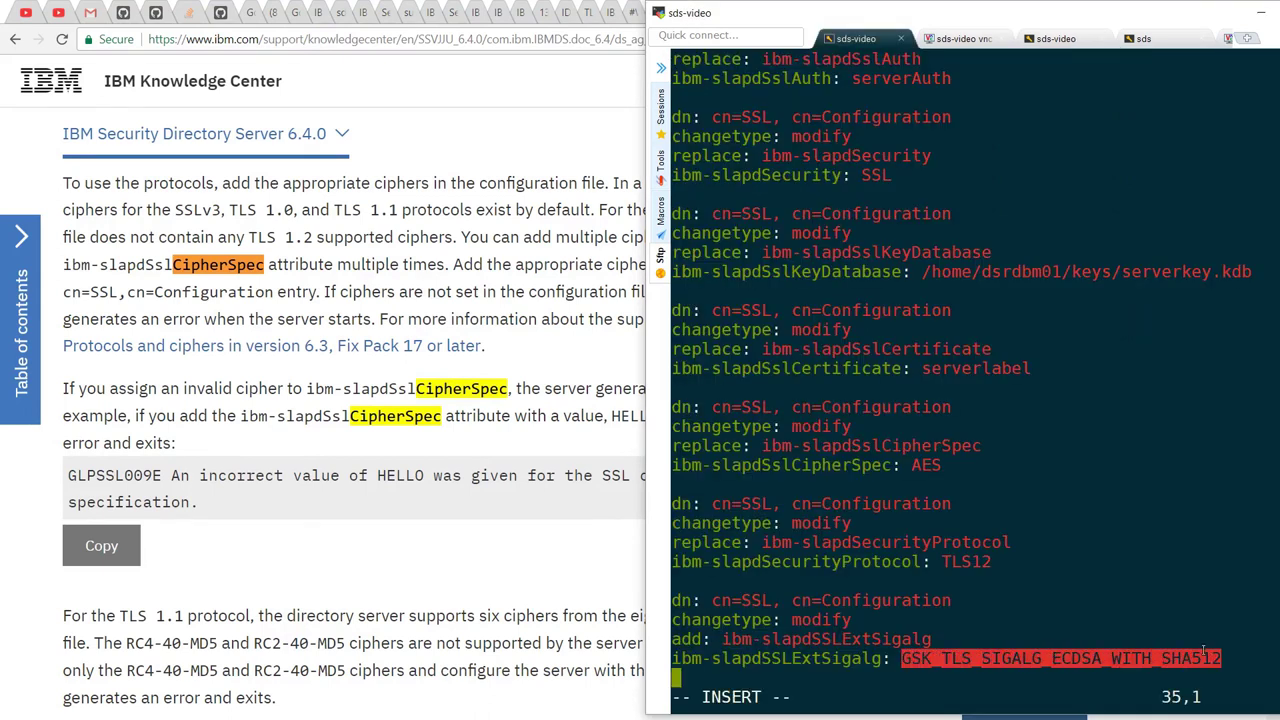
Step: Highlight SHA512 in the signature algorithm and the TLS12 table rows with SSL | SSLOnly values
{"action": "left_click", "coordinate": [1060, 613]}
{"action": "left_click_drag", "start_coordinate": [1163, 658], "coordinate": [1218, 658]}
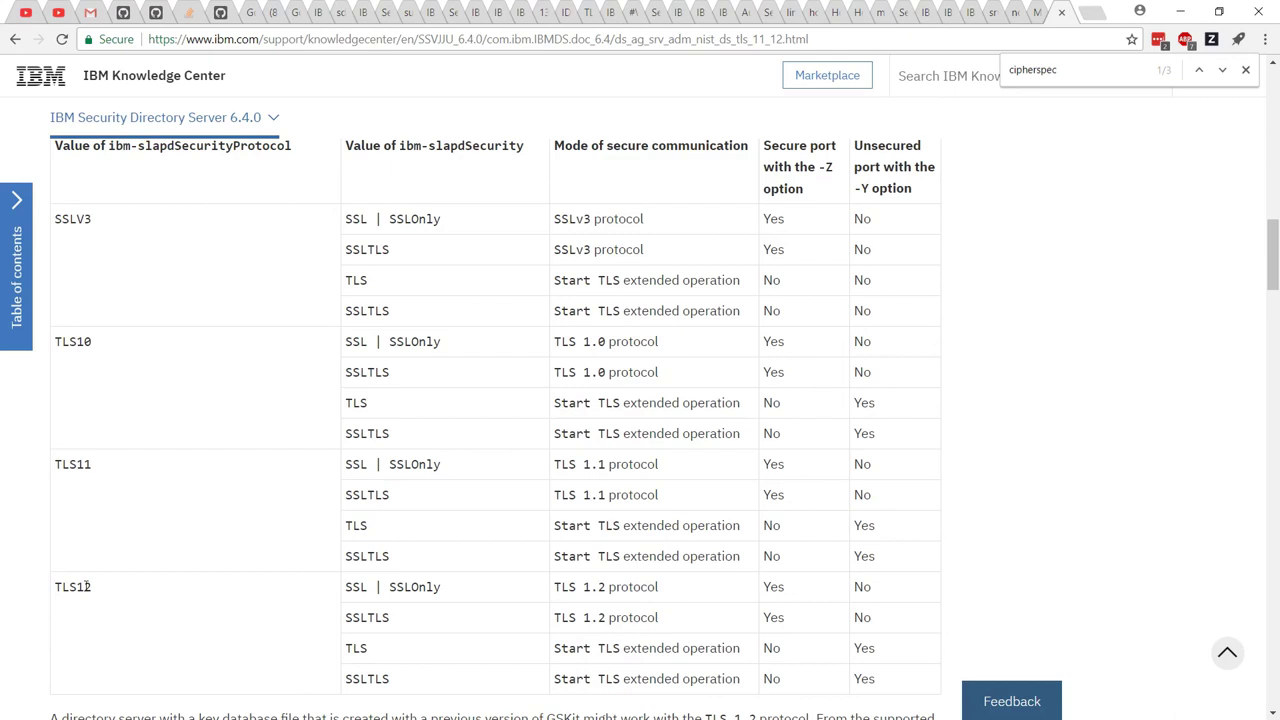
{"action": "left_click_drag", "start_coordinate": [88, 587], "coordinate": [55, 588]}
{"action": "left_click_drag", "start_coordinate": [347, 588], "coordinate": [432, 584]}
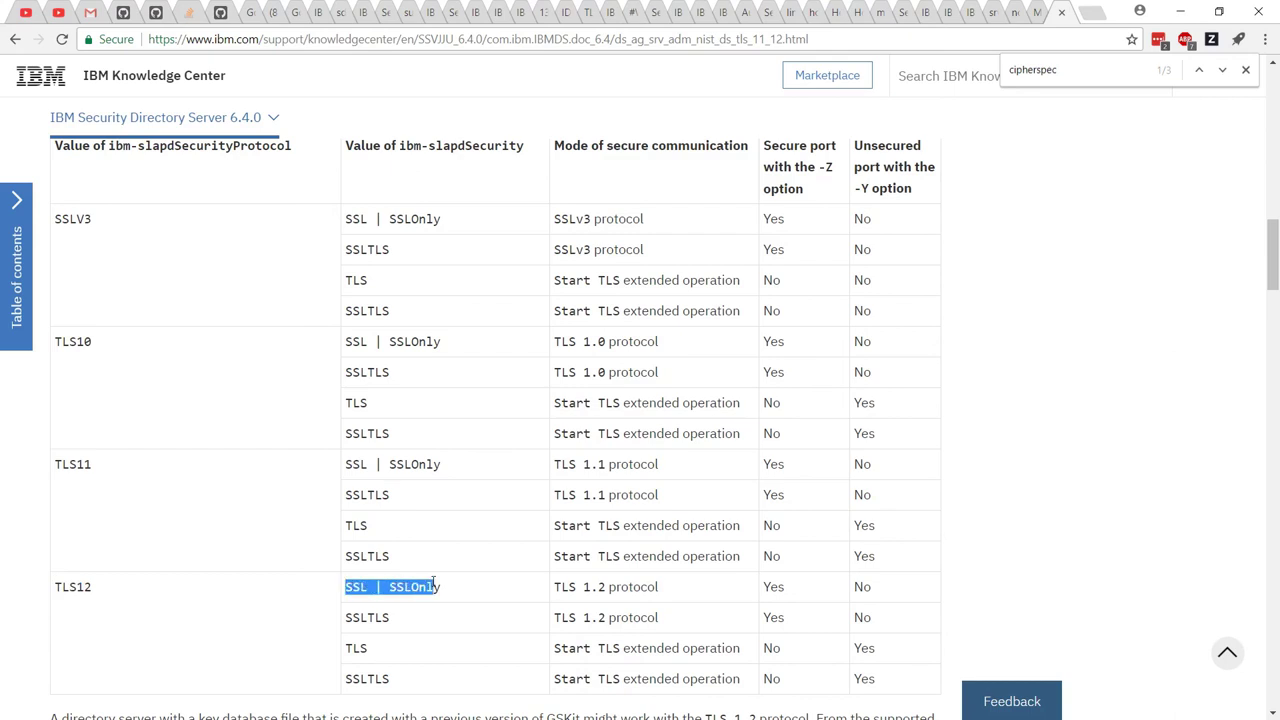
{"action": "left_click", "coordinate": [387, 620]}
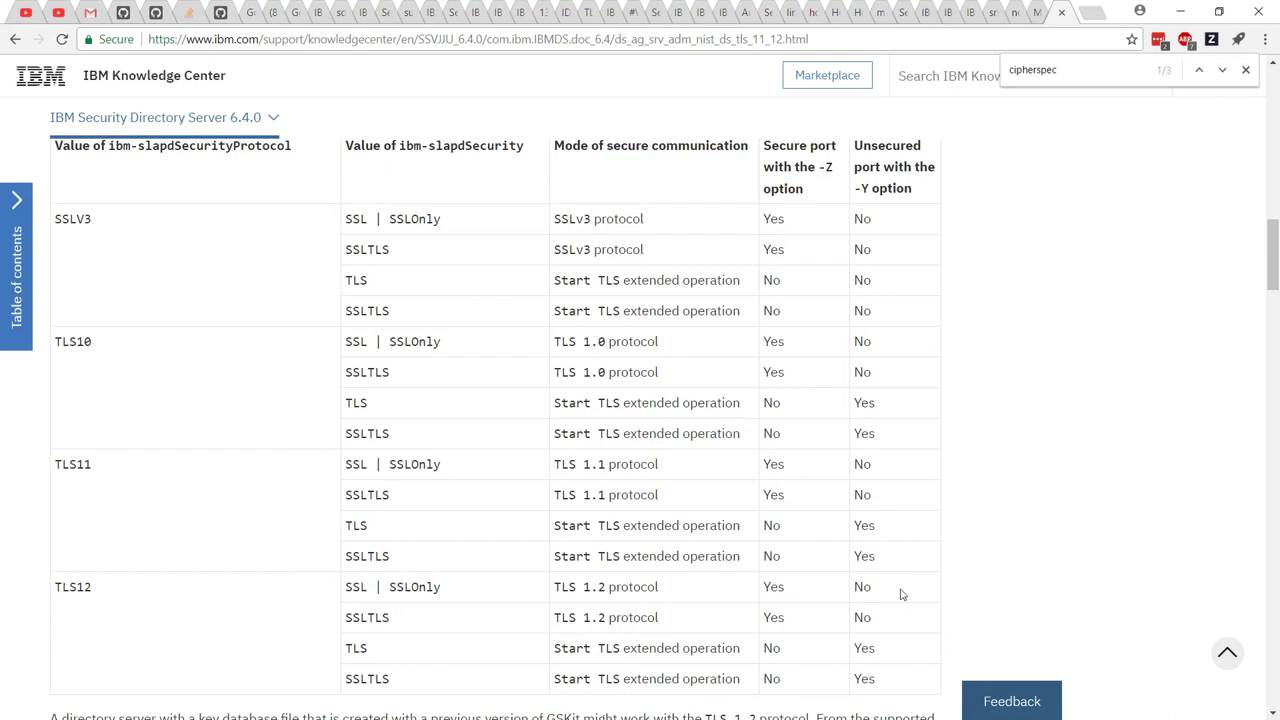
Step: Check which TLS12 security modes enable the secure -Z and unsecured -Y ports, focusing on SSLTLS
{"action": "left_click_drag", "start_coordinate": [818, 167], "coordinate": [832, 168]}
{"action": "left_click_drag", "start_coordinate": [856, 187], "coordinate": [868, 191]}
{"action": "left_click_drag", "start_coordinate": [796, 594], "coordinate": [764, 617]}
{"action": "left_click_drag", "start_coordinate": [898, 651], "coordinate": [852, 680]}
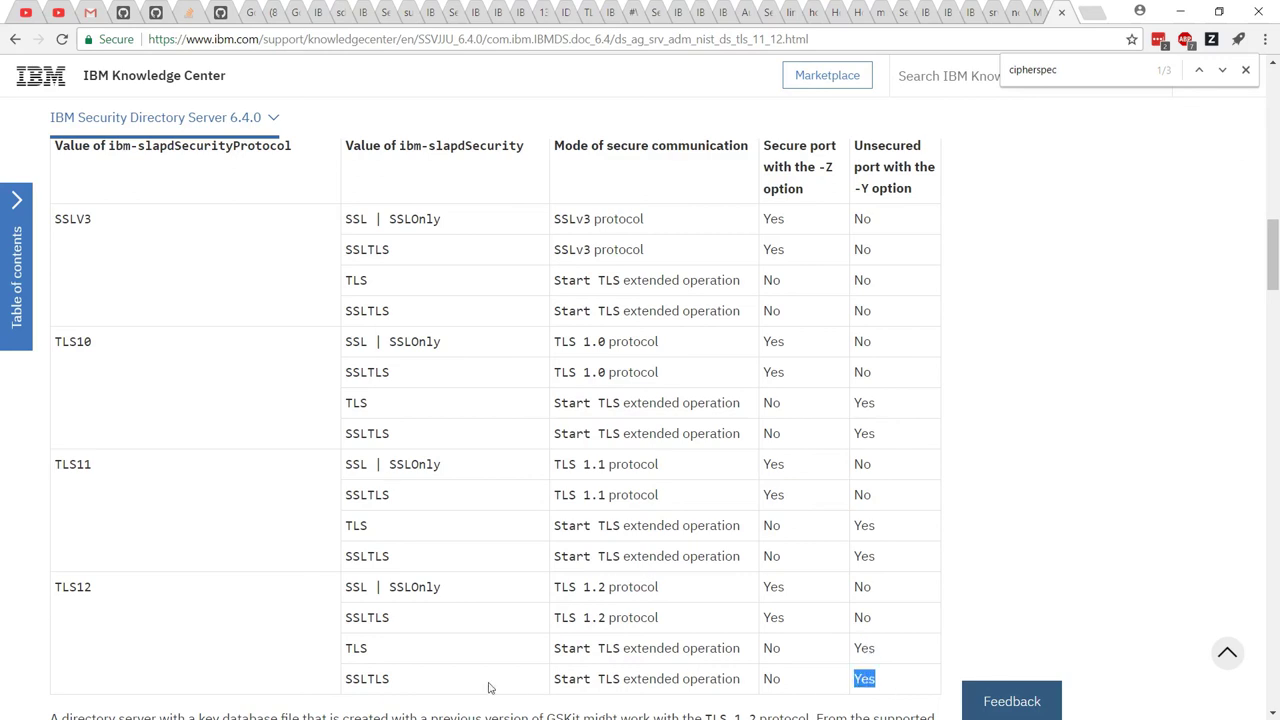
{"action": "left_click", "coordinate": [406, 652]}
{"action": "double_click", "coordinate": [379, 617]}
{"action": "double_click", "coordinate": [371, 679]}
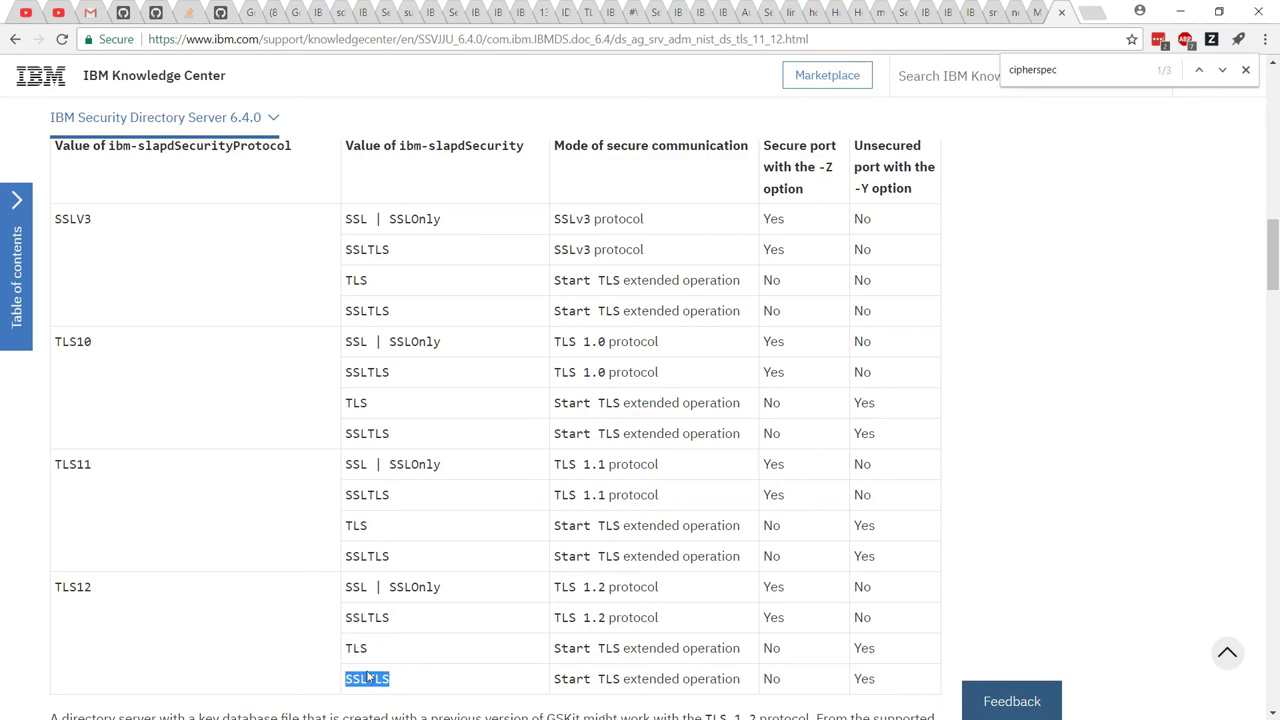
{"action": "left_click", "coordinate": [766, 617]}
{"action": "double_click", "coordinate": [766, 617]}
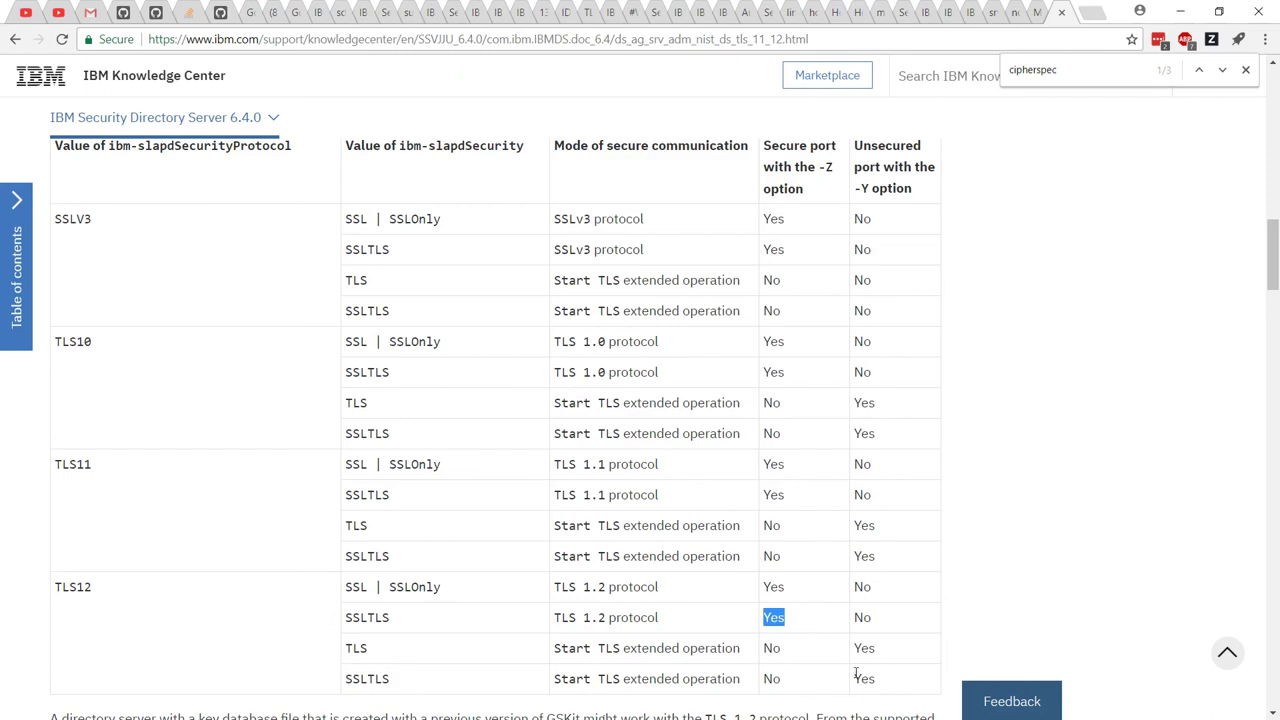
Step: Mark the last SSLTLS row's unsecured-port Yes, then read Foxit's note about the space after the colon
{"action": "double_click", "coordinate": [858, 679]}
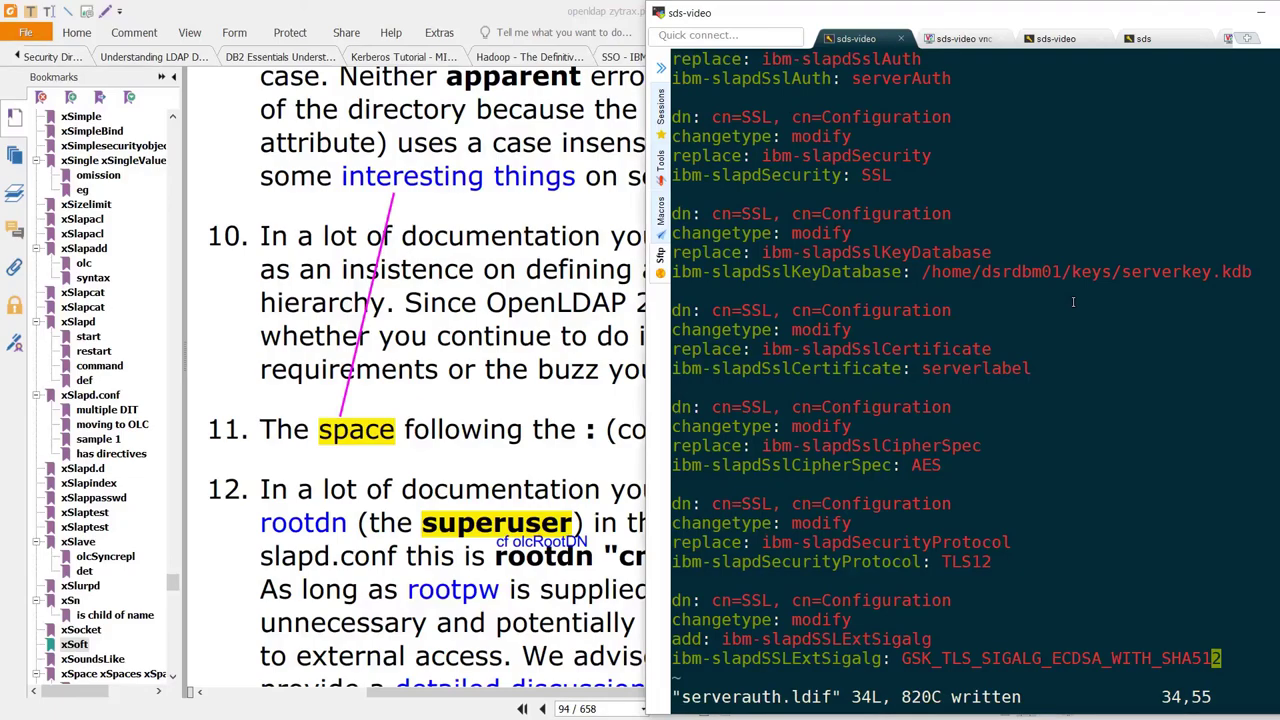
{"action": "left_click", "coordinate": [580, 418]}
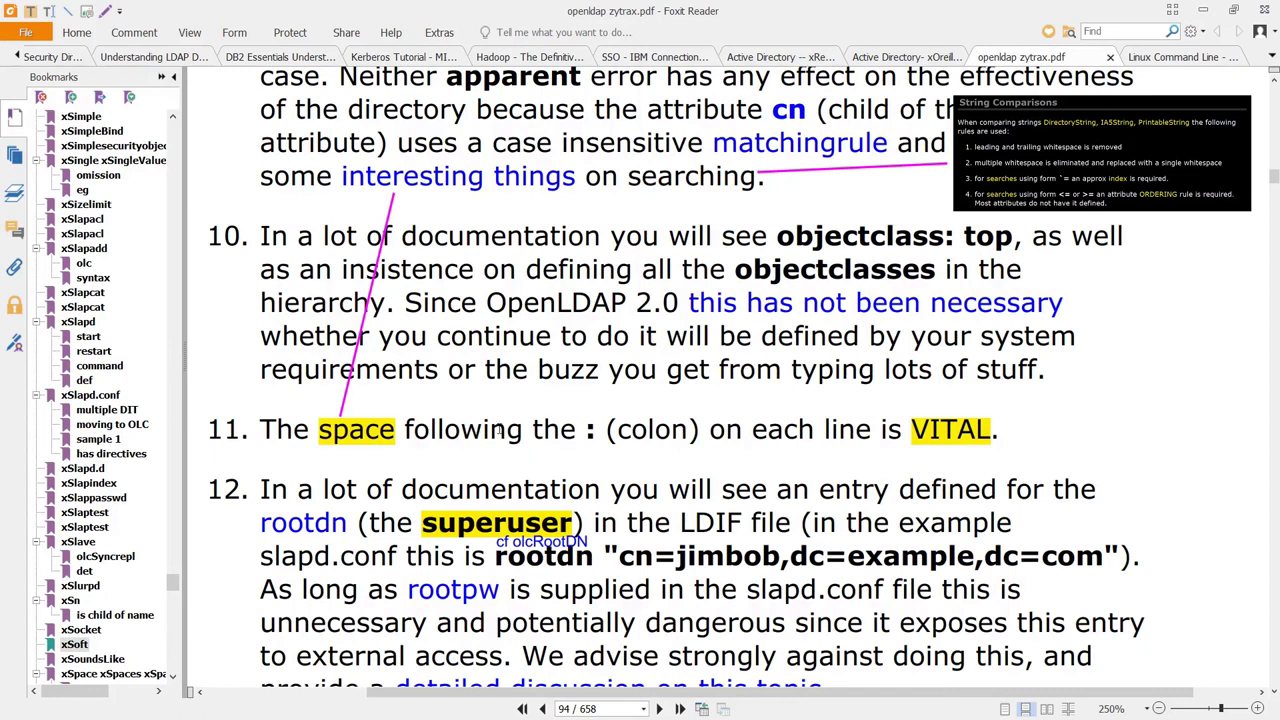
{"action": "left_click_drag", "start_coordinate": [560, 430], "coordinate": [731, 439]}
{"action": "left_click", "coordinate": [731, 439]}
{"action": "key", "text": "alt+Tab"}
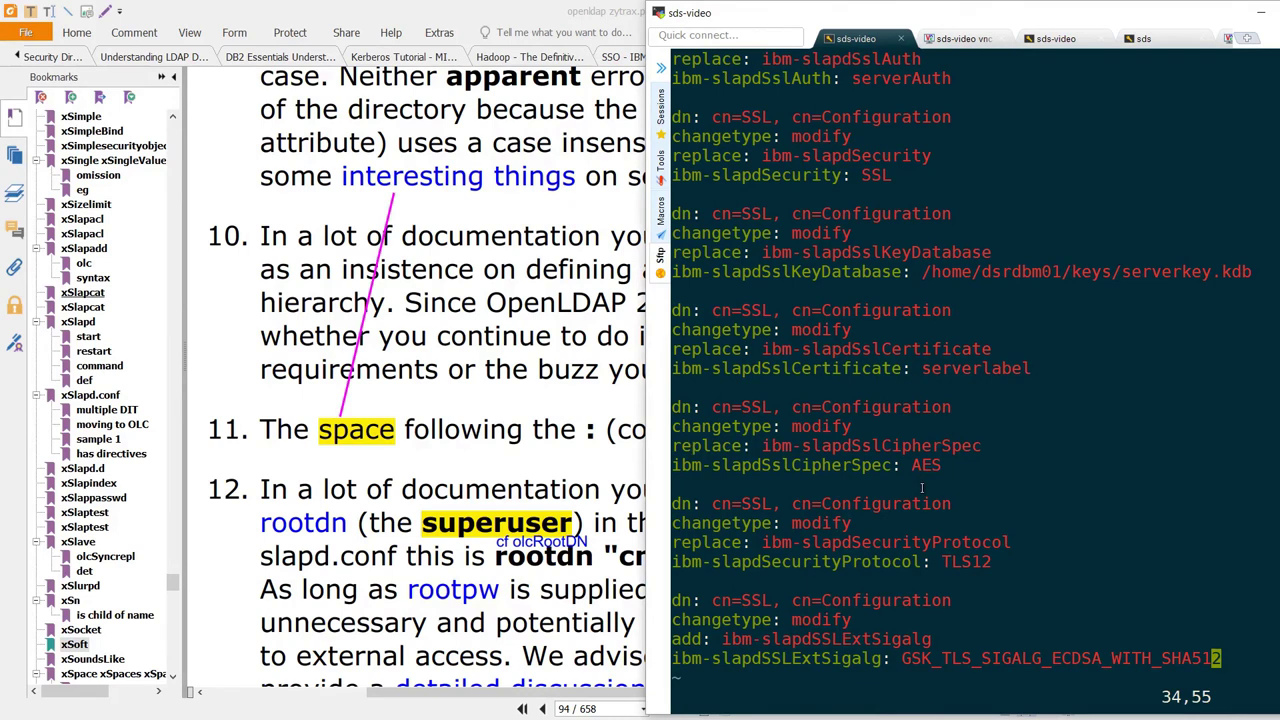
Step: Suspend vim, then paste and run the example idsldapmodify command with the hostname substituted
{"action": "key", "text": "ctrl+z"}
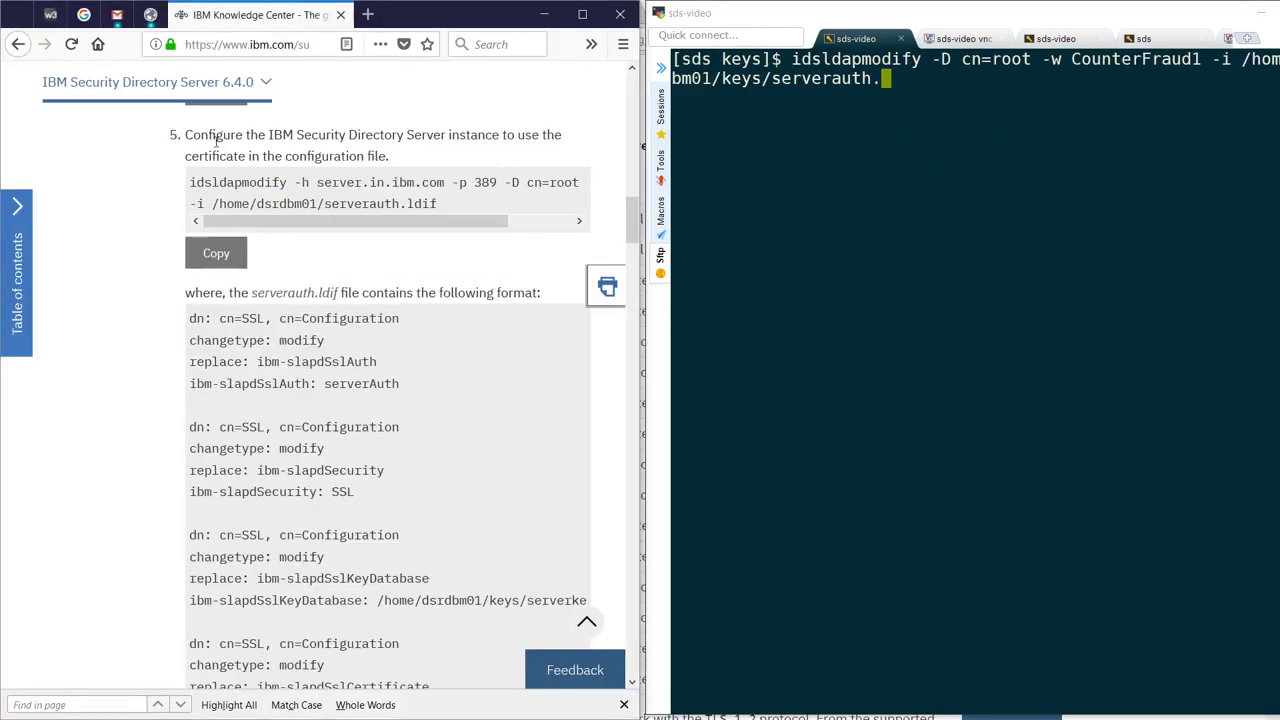
{"action": "left_click_drag", "start_coordinate": [196, 140], "coordinate": [395, 158]}
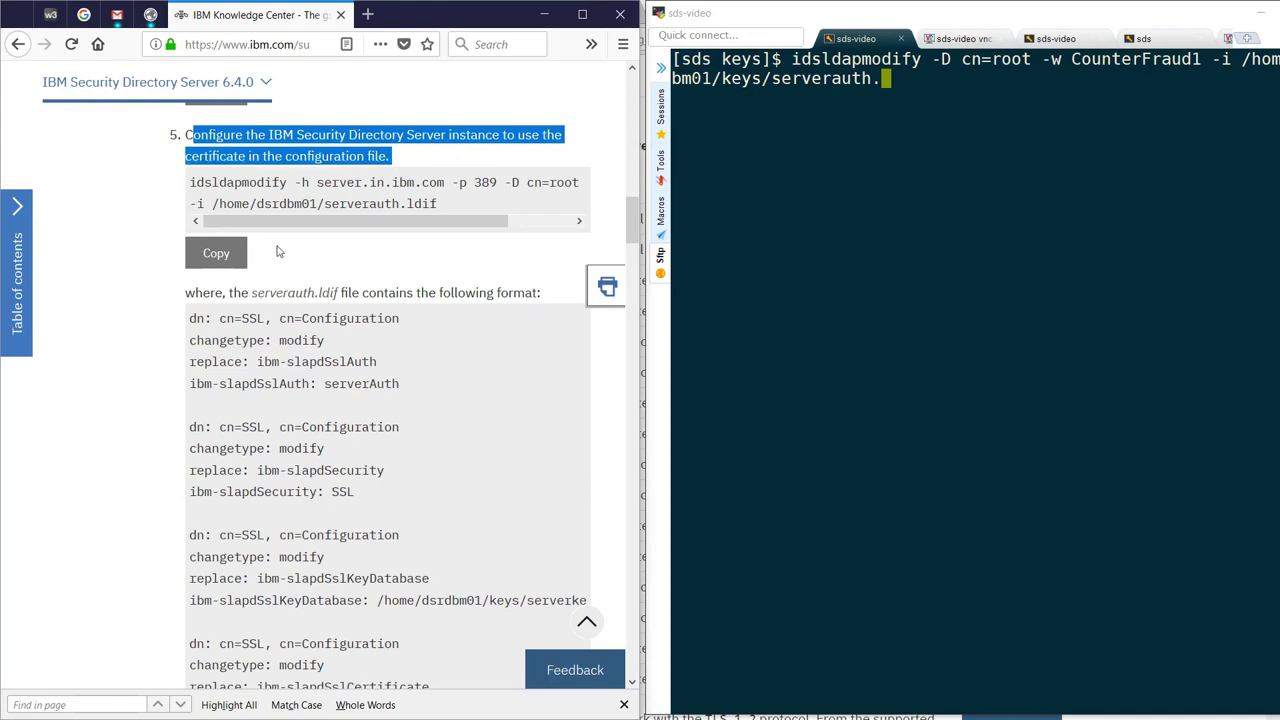
{"action": "left_click", "coordinate": [238, 257]}
{"action": "left_click", "coordinate": [774, 169]}
{"action": "key", "text": "ctrl+u"}
{"action": "key", "text": "ctrl+l"}
{"action": "key", "text": "ctrl+y"}
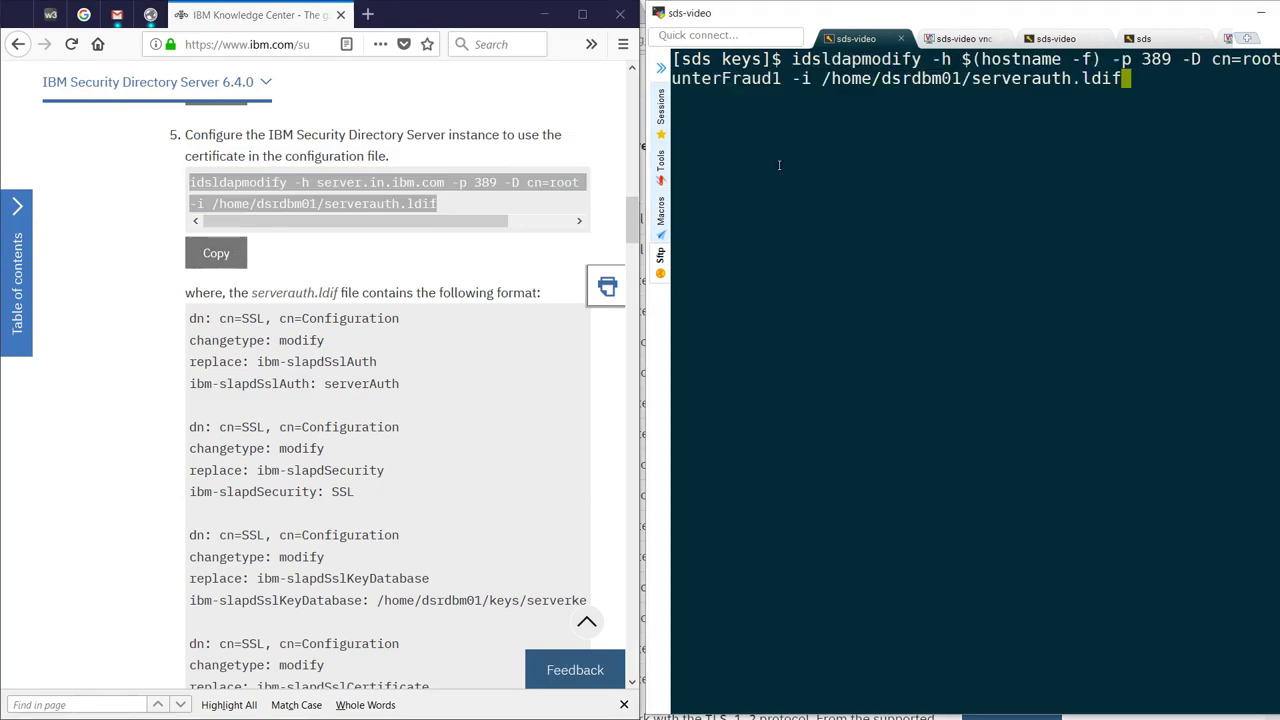
{"action": "left_click_drag", "start_coordinate": [960, 61], "coordinate": [1098, 61]}
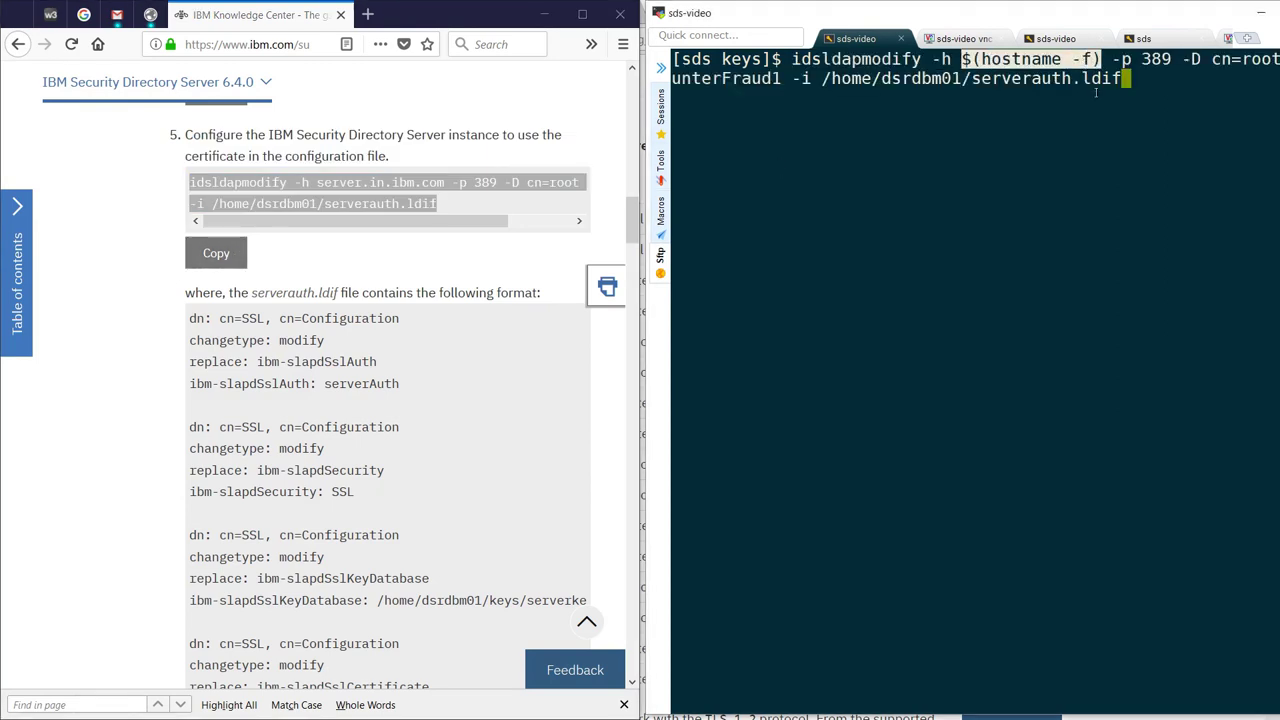
{"action": "key", "text": "Return"}
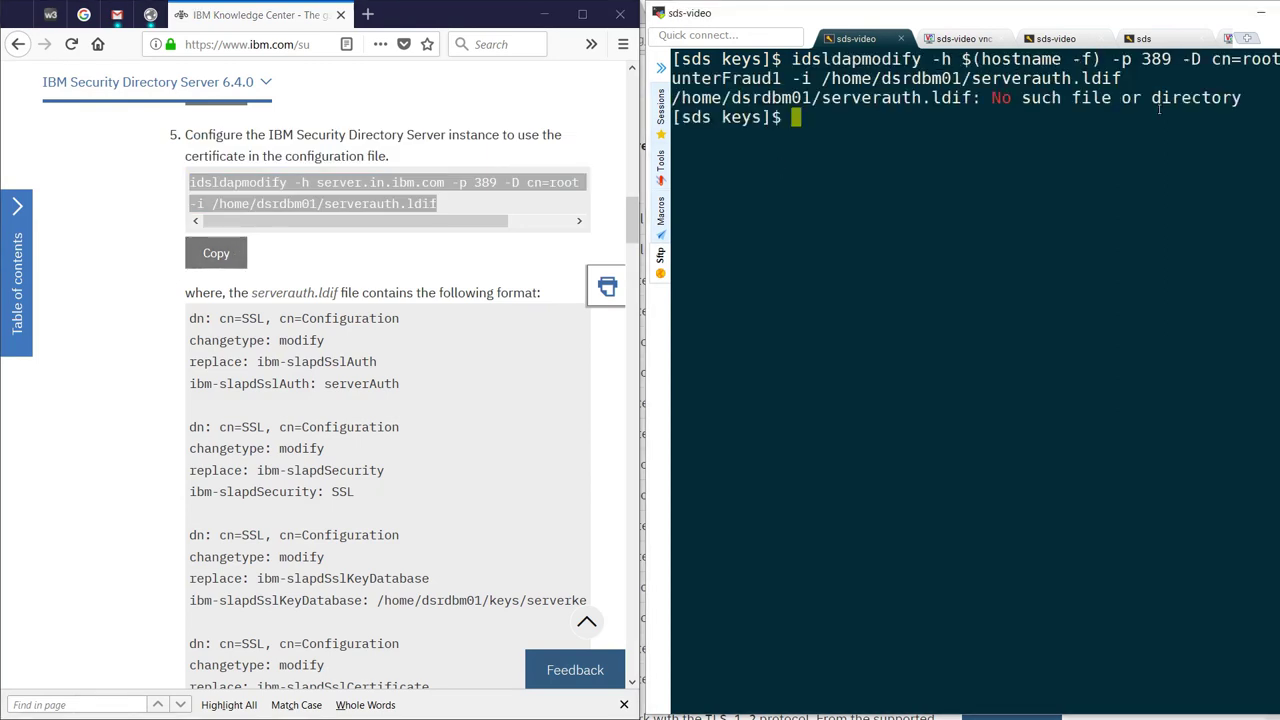
Step: Rerun idsldapmodify with the path corrected to keys/serverauth.ldif, which reports it can't contact the LDAP server
{"action": "key", "text": "Up"}
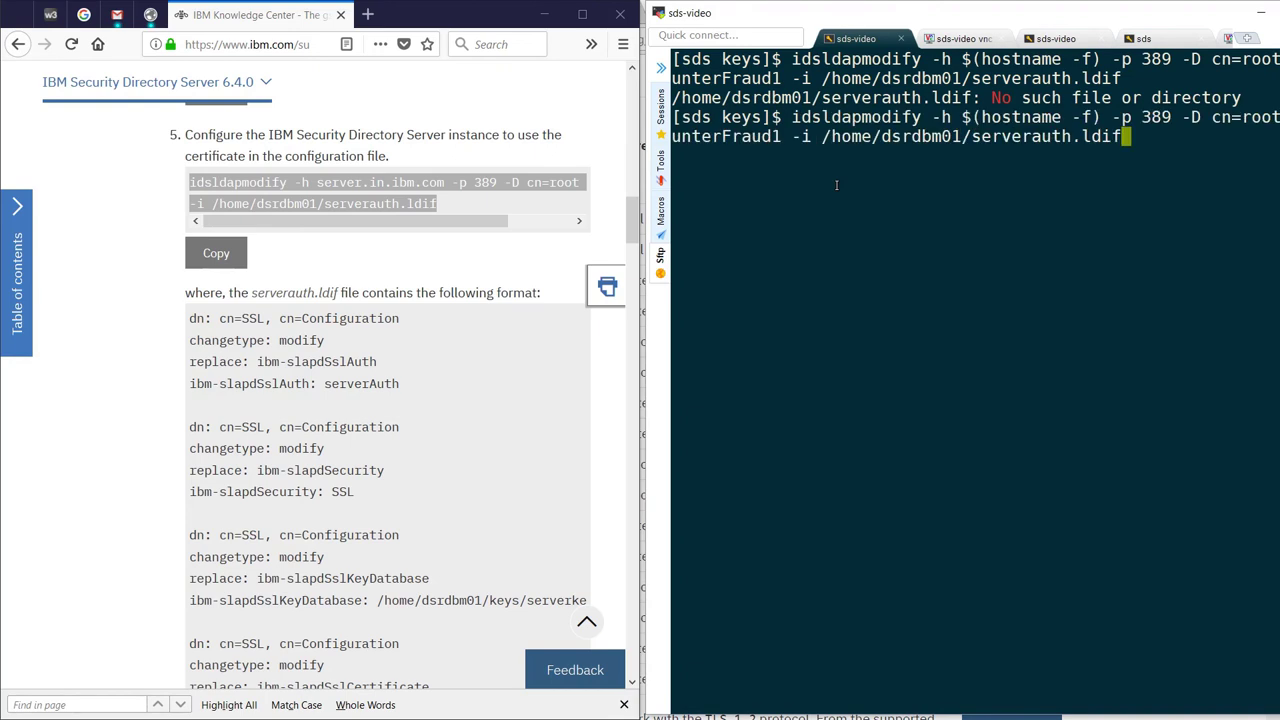
{"action": "key", "text": "Left"}
{"action": "key", "text": "Left"}
{"action": "key", "text": "Left"}
{"action": "key", "text": "Left"}
{"action": "key", "text": "Left"}
{"action": "key", "text": "Left"}
{"action": "key", "text": "Left"}
{"action": "key", "text": "Left"}
{"action": "key", "text": "Left"}
{"action": "key", "text": "Left"}
{"action": "key", "text": "Left"}
{"action": "key", "text": "Left"}
{"action": "key", "text": "Left"}
{"action": "key", "text": "Left"}
{"action": "key", "text": "Left"}
{"action": "type", "text": "keys/"}
{"action": "key", "text": "Return"}
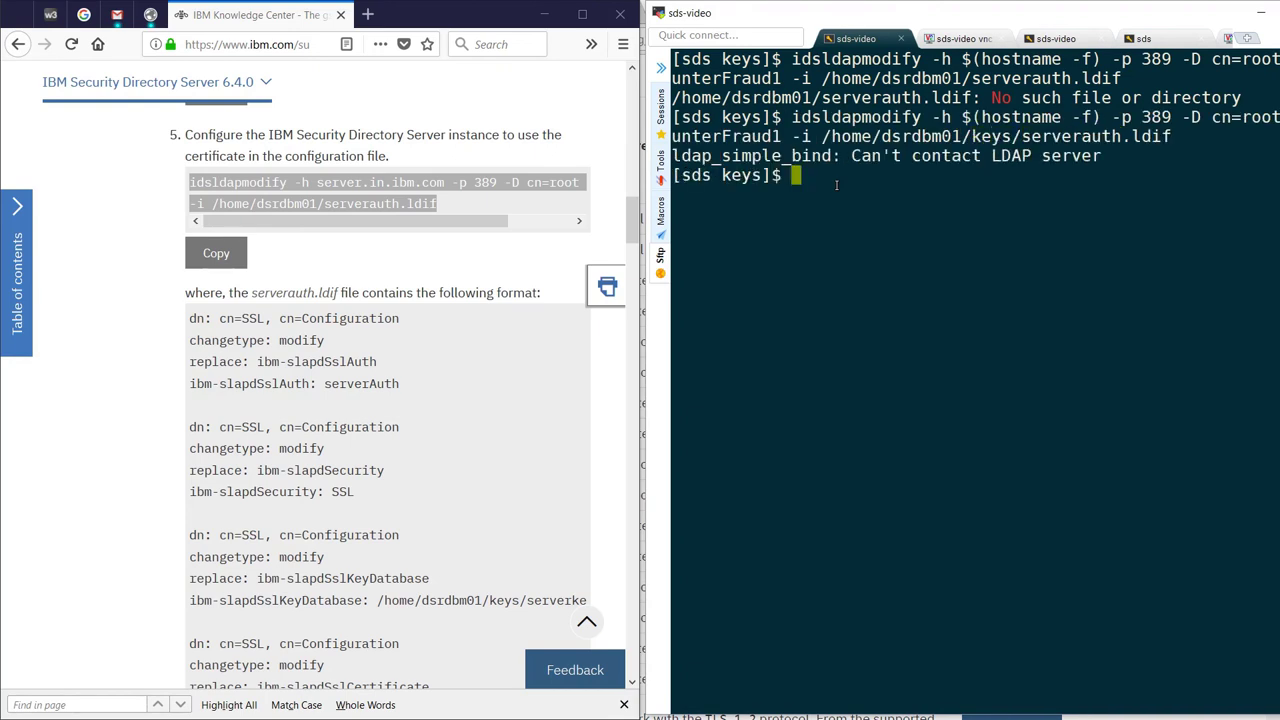
{"action": "double_click", "coordinate": [503, 600]}
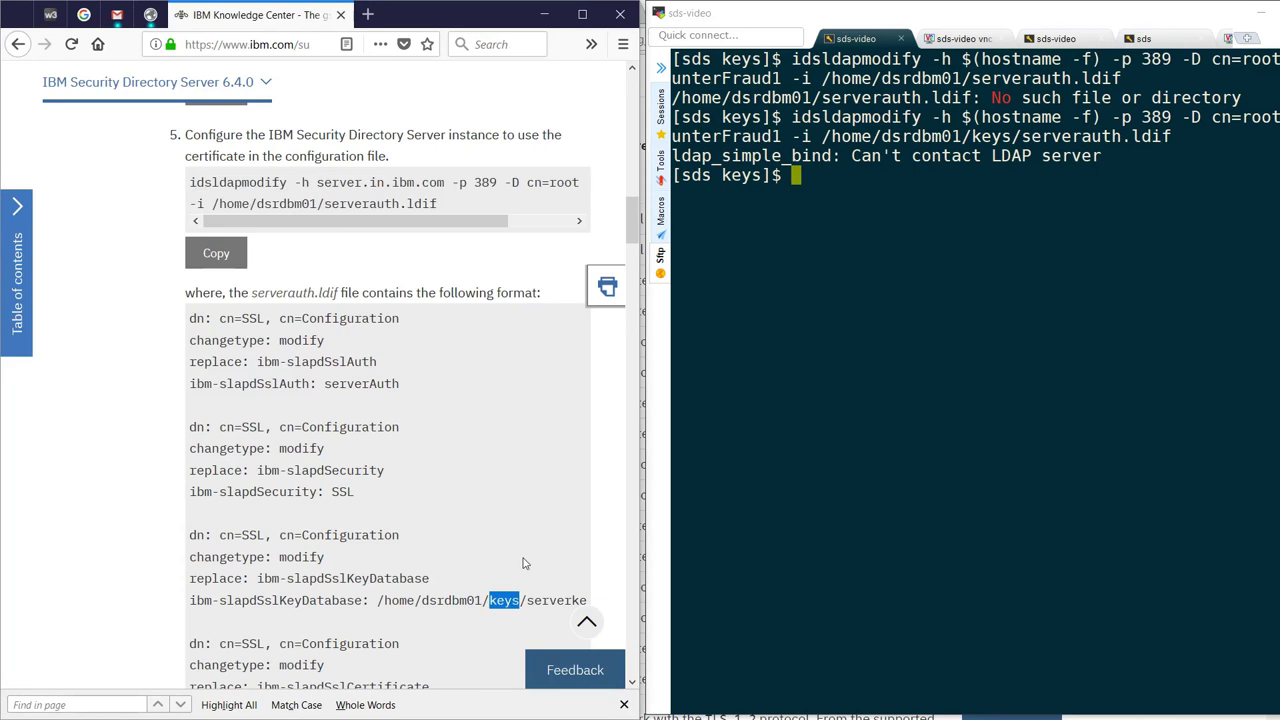
{"action": "left_click_drag", "start_coordinate": [851, 155], "coordinate": [1065, 152]}
{"action": "left_click", "coordinate": [957, 39]}
Step: Start the stopped dsrdbm01 instance using Start server under Manage server state
{"action": "key", "text": "super+Up"}
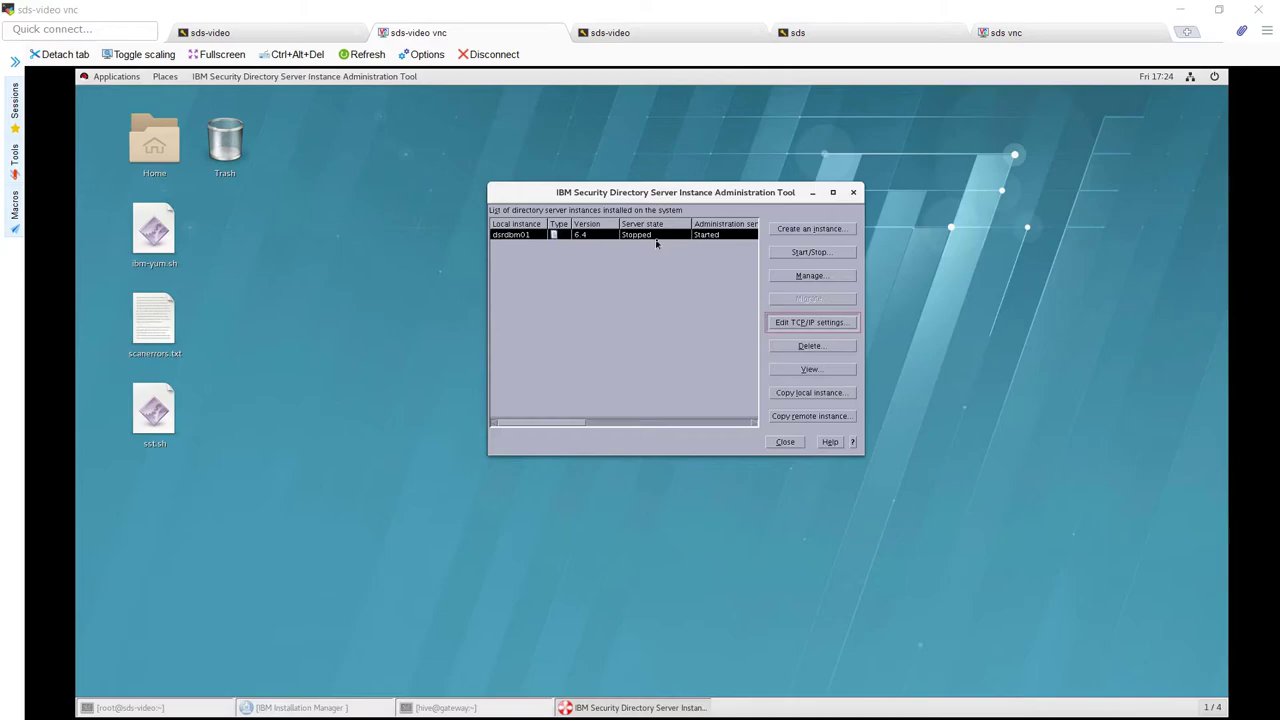
{"action": "left_click", "coordinate": [810, 252]}
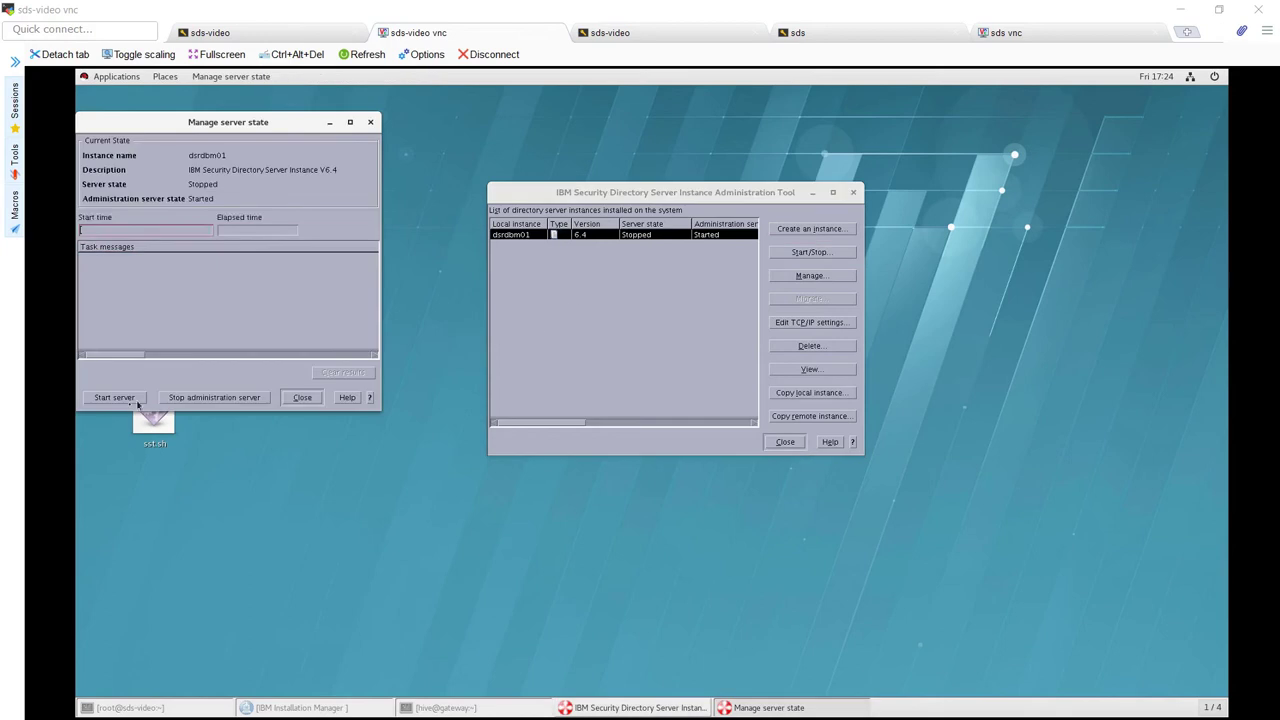
{"action": "left_click", "coordinate": [108, 398]}
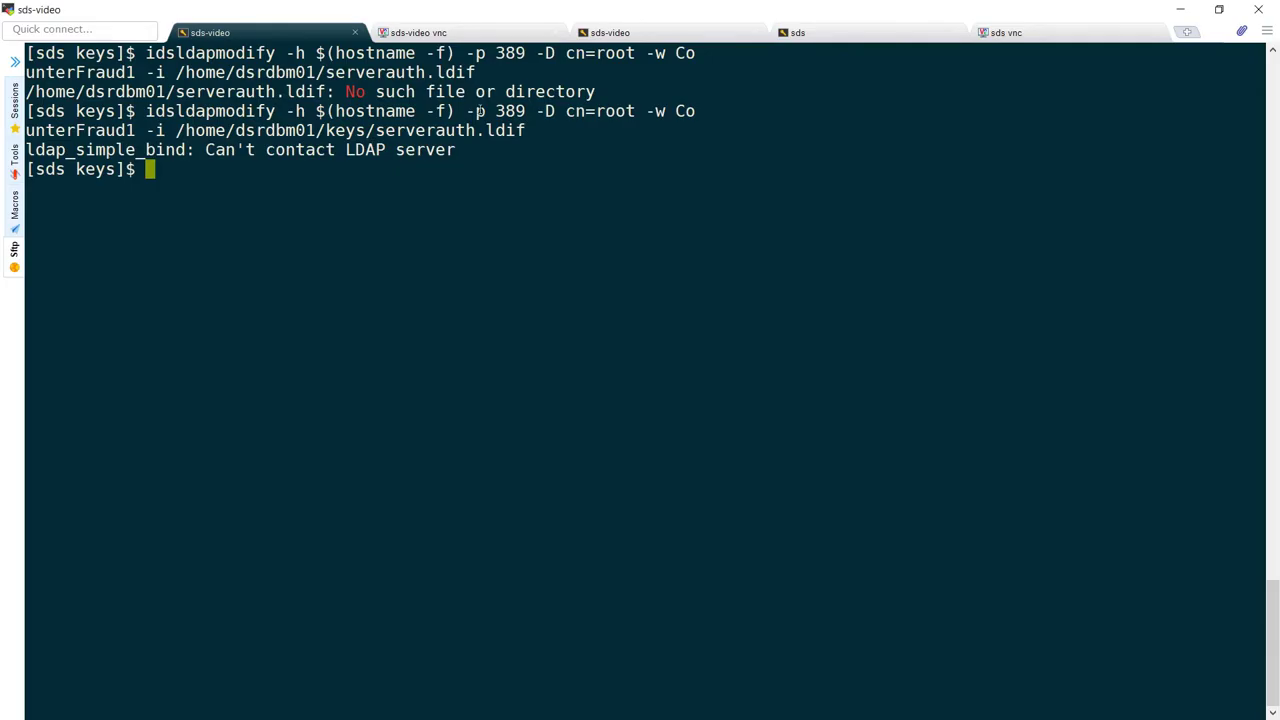
Step: Rerun idsldapmodify on port 389 so all seven cn=SSL, cn=Configuration modifications succeed
{"action": "left_click_drag", "start_coordinate": [466, 111], "coordinate": [530, 111]}
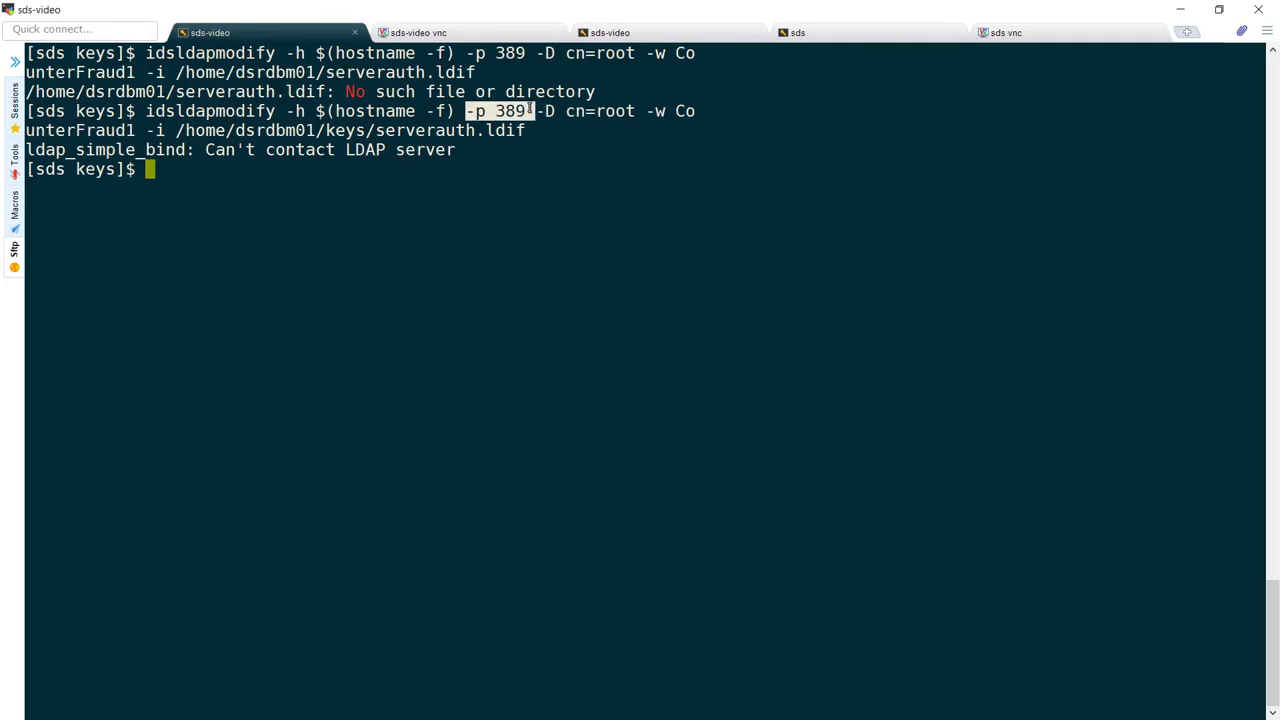
{"action": "key", "text": "Up"}
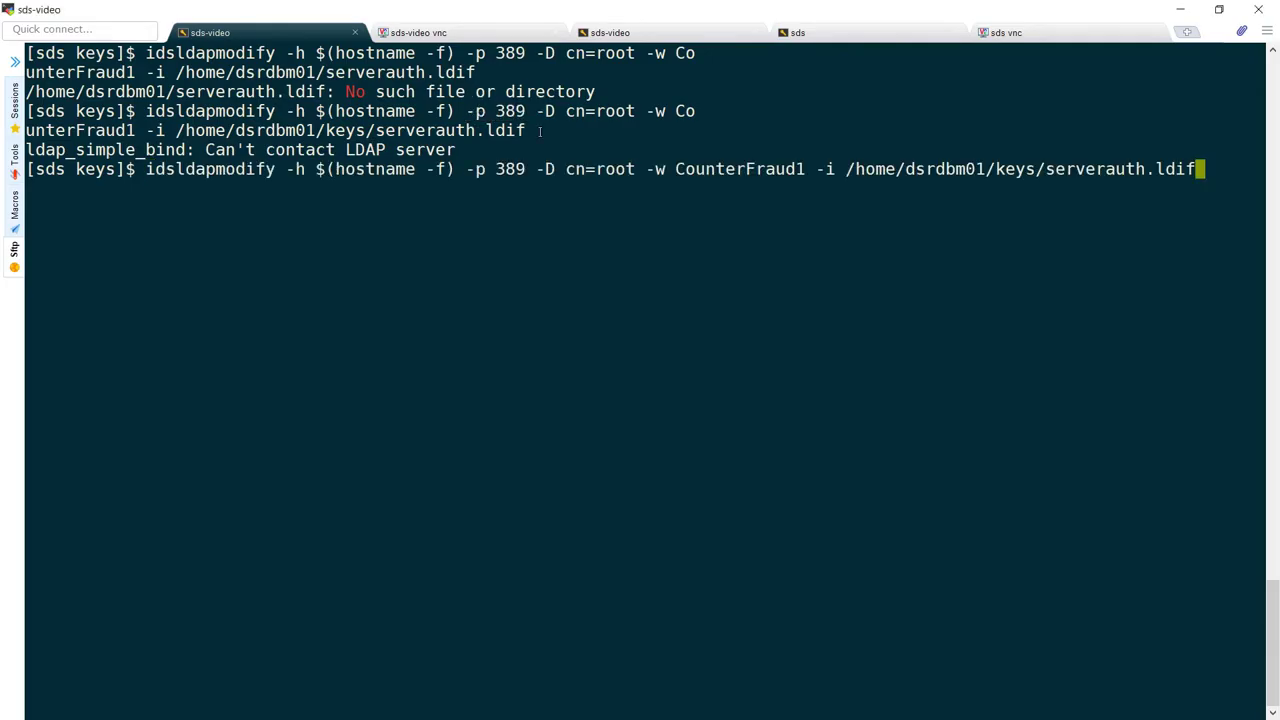
{"action": "key", "text": "Return"}
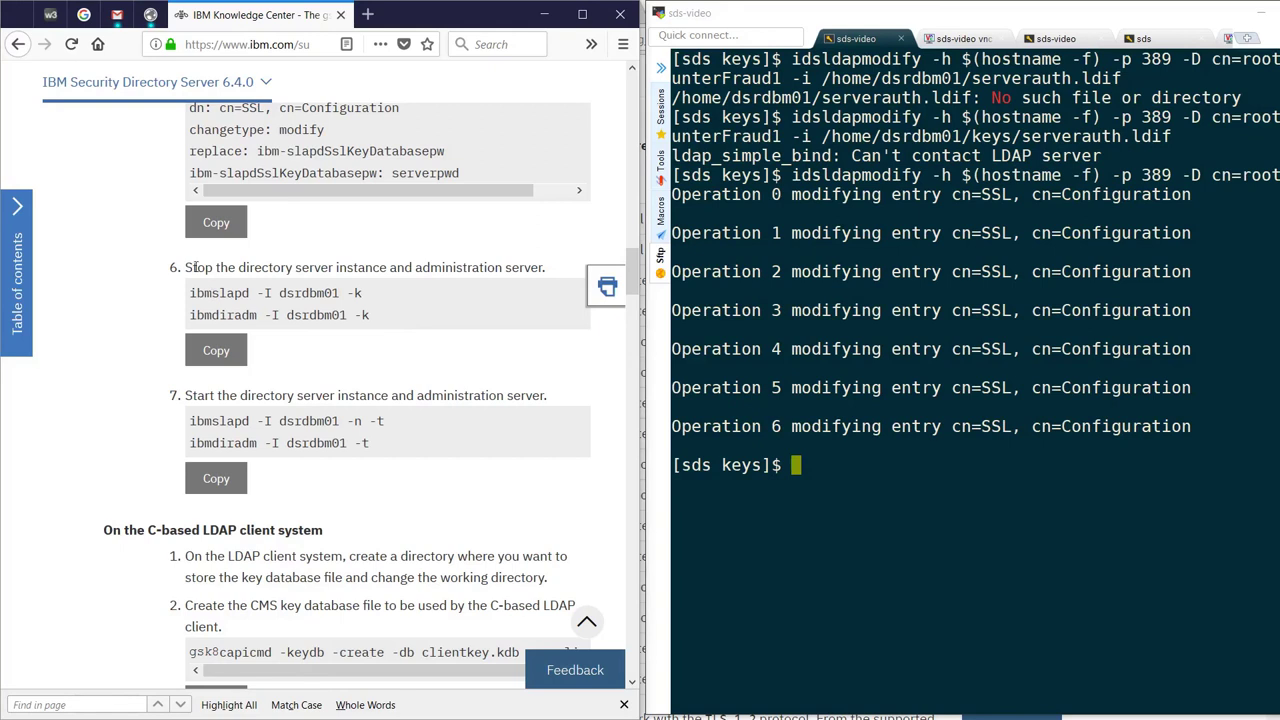
Step: Copy step 6's stop commands and step 7's start commands from the browser instructions
{"action": "left_click_drag", "start_coordinate": [186, 267], "coordinate": [380, 321]}
{"action": "left_click_drag", "start_coordinate": [192, 395], "coordinate": [199, 395]}
{"action": "left_click_drag", "start_coordinate": [322, 437], "coordinate": [401, 451]}
{"action": "left_click", "coordinate": [406, 436]}
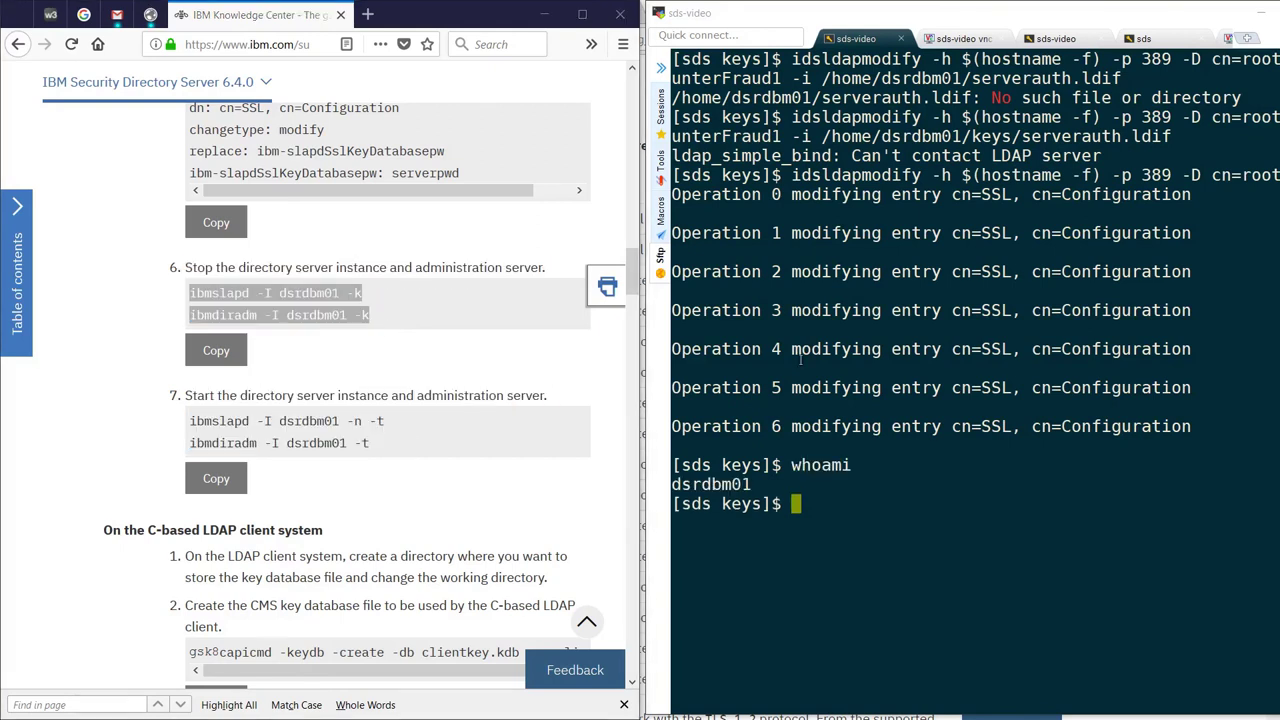
Step: Run the copied ibmslapd -I dsrdbm01 -n -t restart and confirm ports 389 and 636 initialize
{"action": "left_click", "coordinate": [795, 397]}
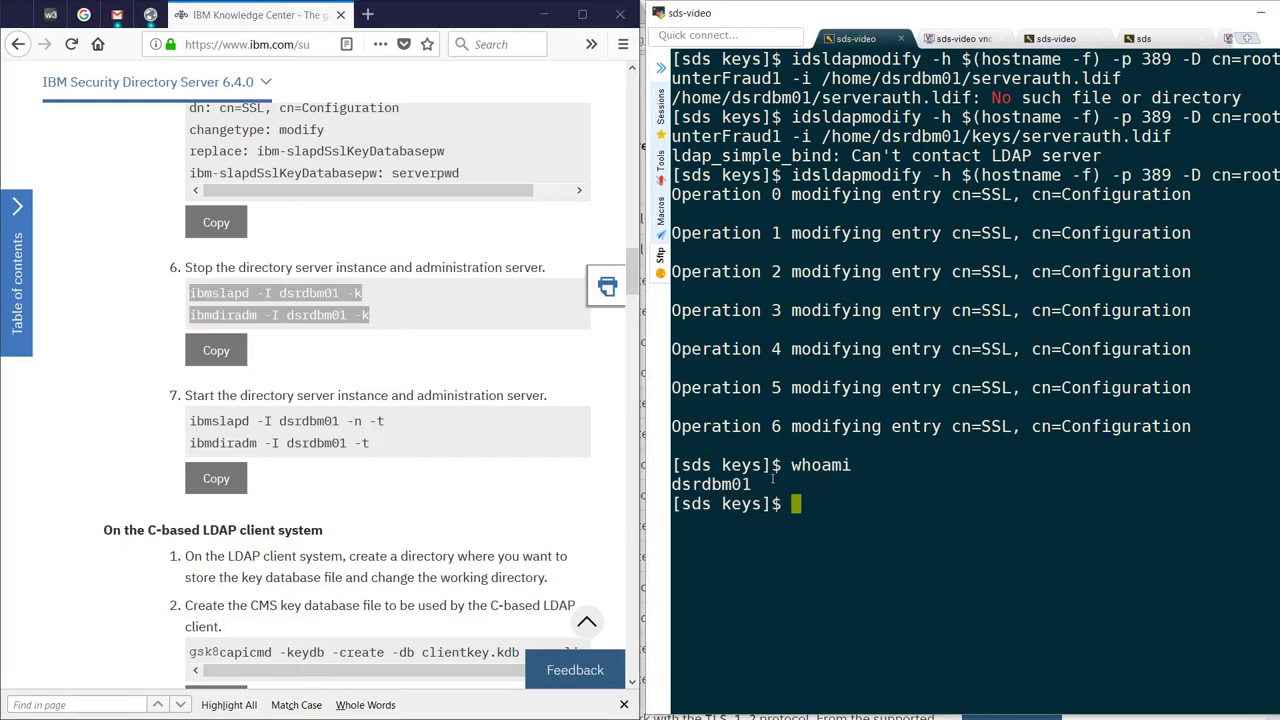
{"action": "double_click", "coordinate": [692, 484]}
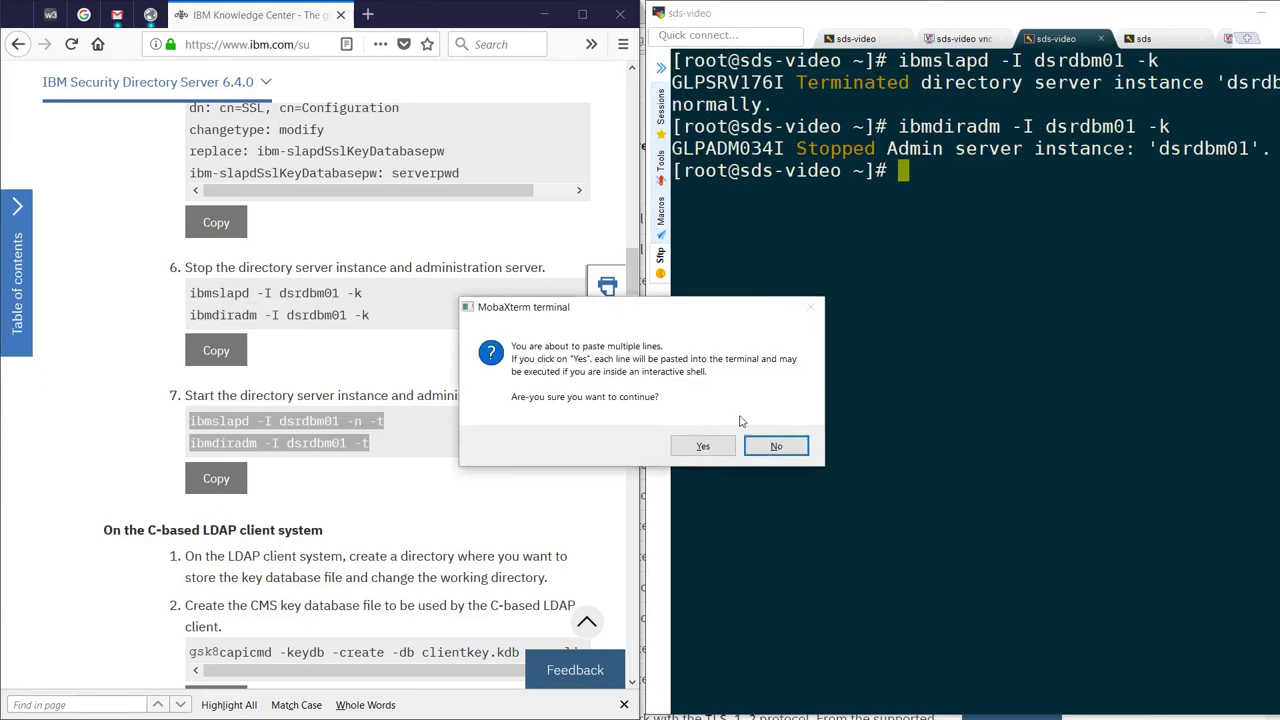
{"action": "left_click", "coordinate": [700, 444]}
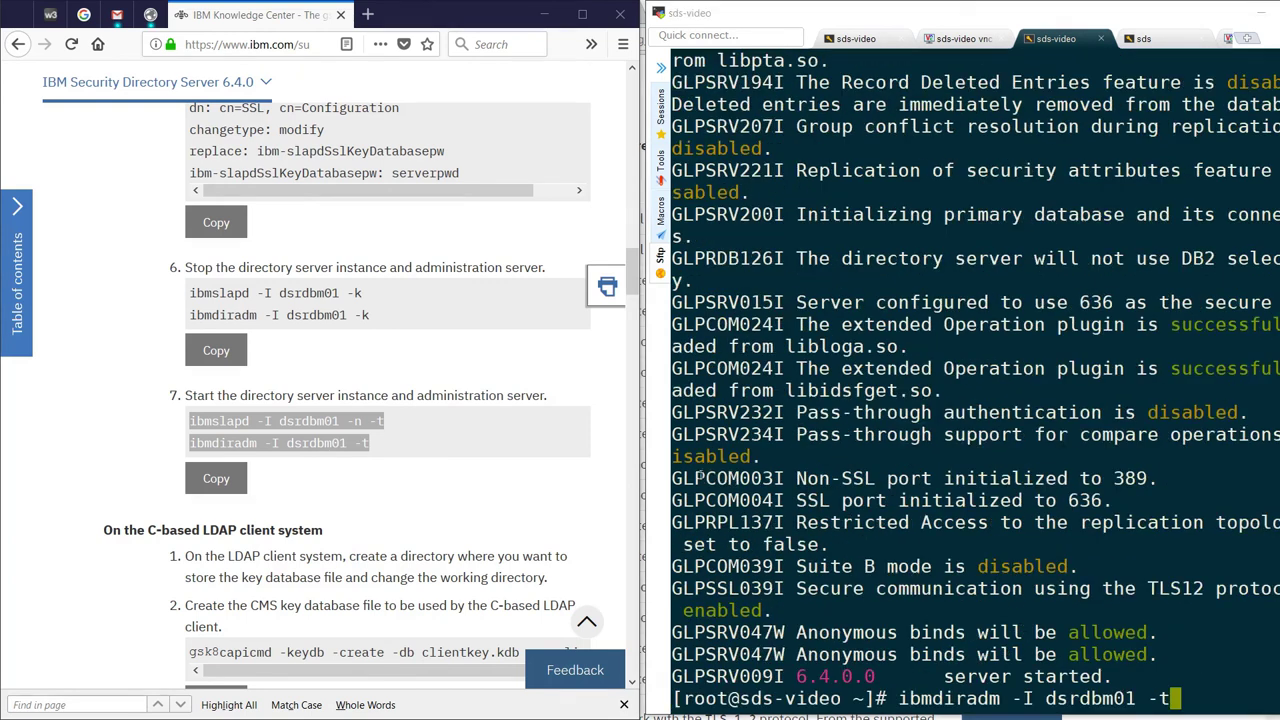
{"action": "left_click_drag", "start_coordinate": [697, 478], "coordinate": [1140, 500]}
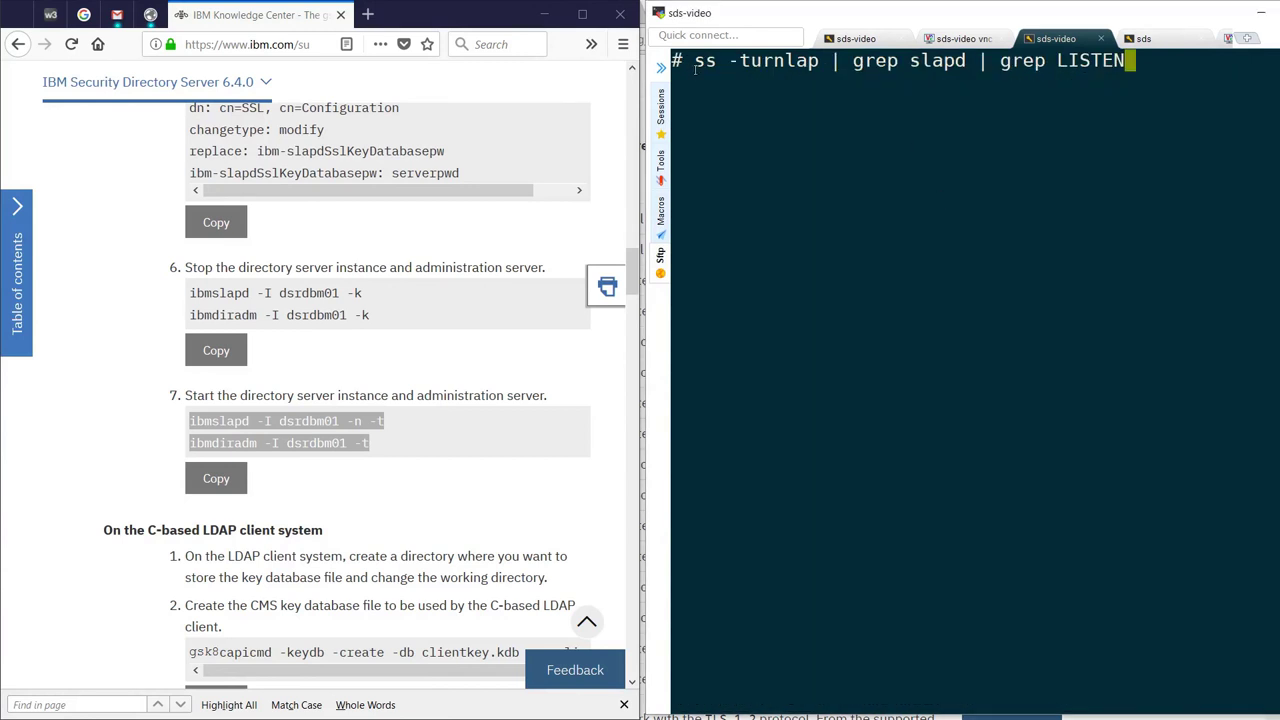
Step: Run ss -turnlap | grep slapd | grep LISTEN, showing ibmslapd on ports 389 and 636
{"action": "double_click", "coordinate": [745, 60]}
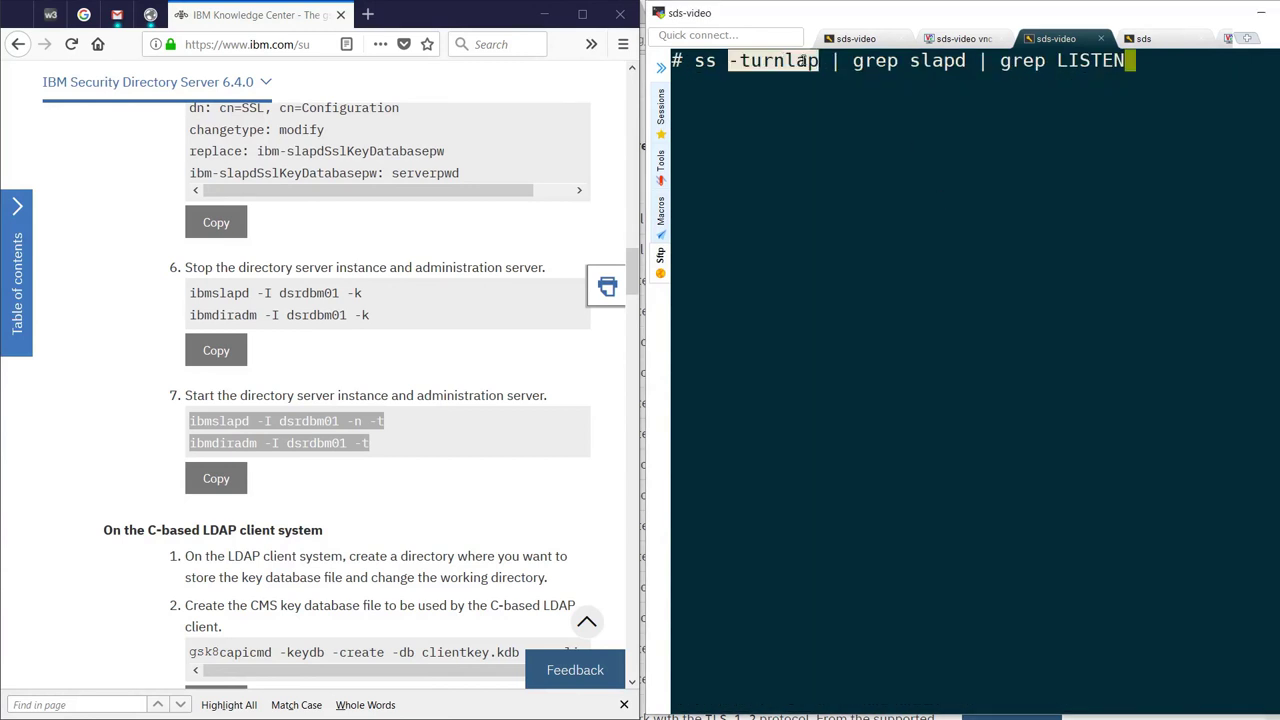
{"action": "left_click_drag", "start_coordinate": [910, 61], "coordinate": [962, 62]}
{"action": "left_click", "coordinate": [1149, 61]}
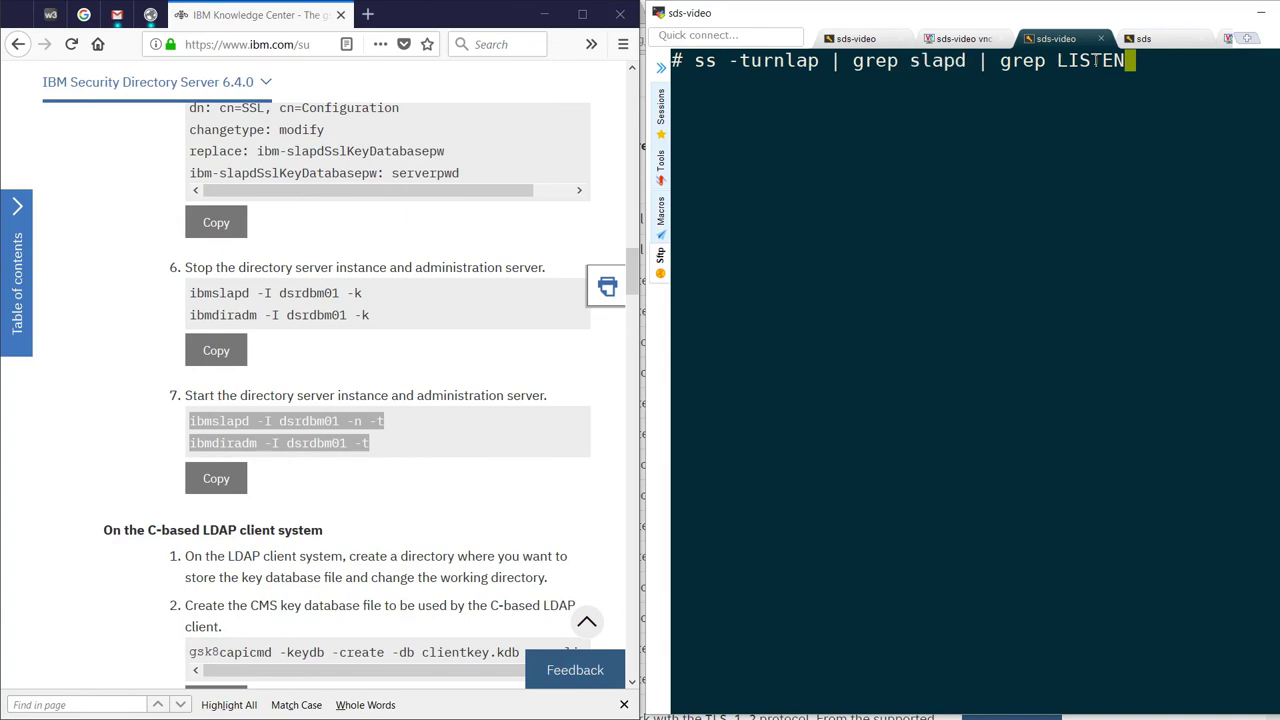
{"action": "key", "text": "Return"}
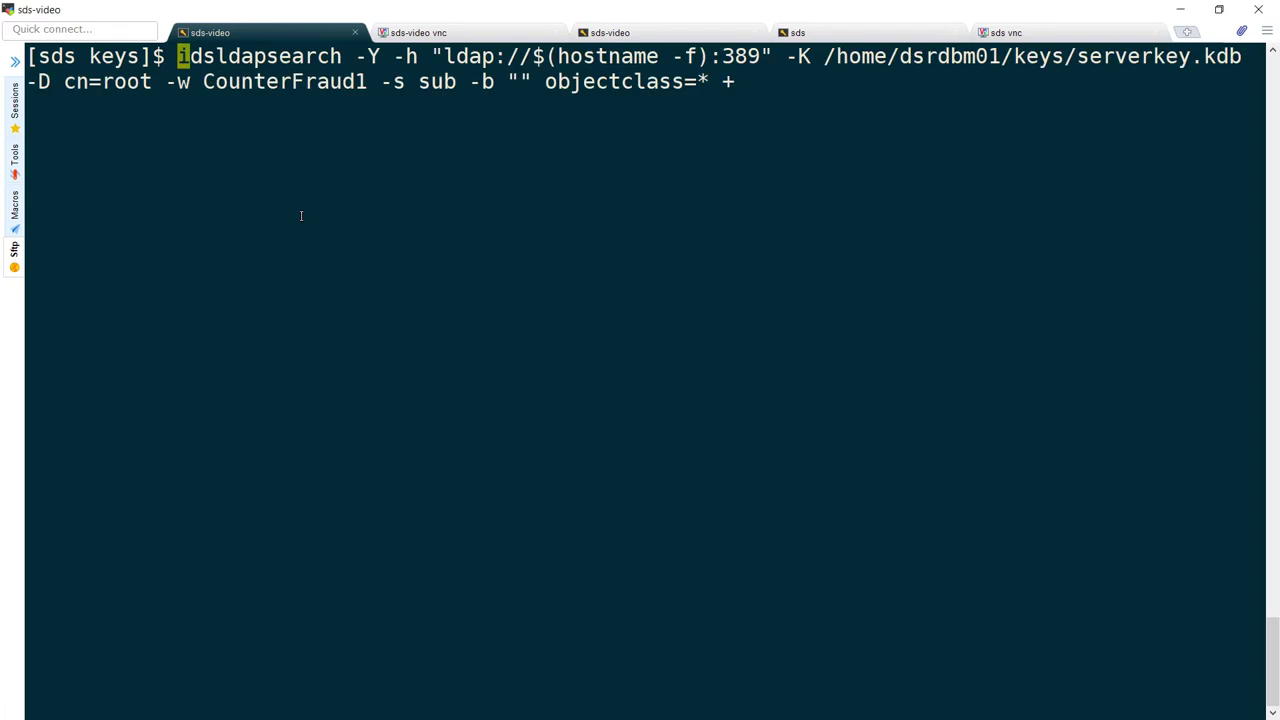
Step: Run idsldapsearch with -p 389, -Y StartTLS and serverkey.kdb, getting a Protocol error (RC 2)
{"action": "key", "text": "Right"}
{"action": "key", "text": "Right"}
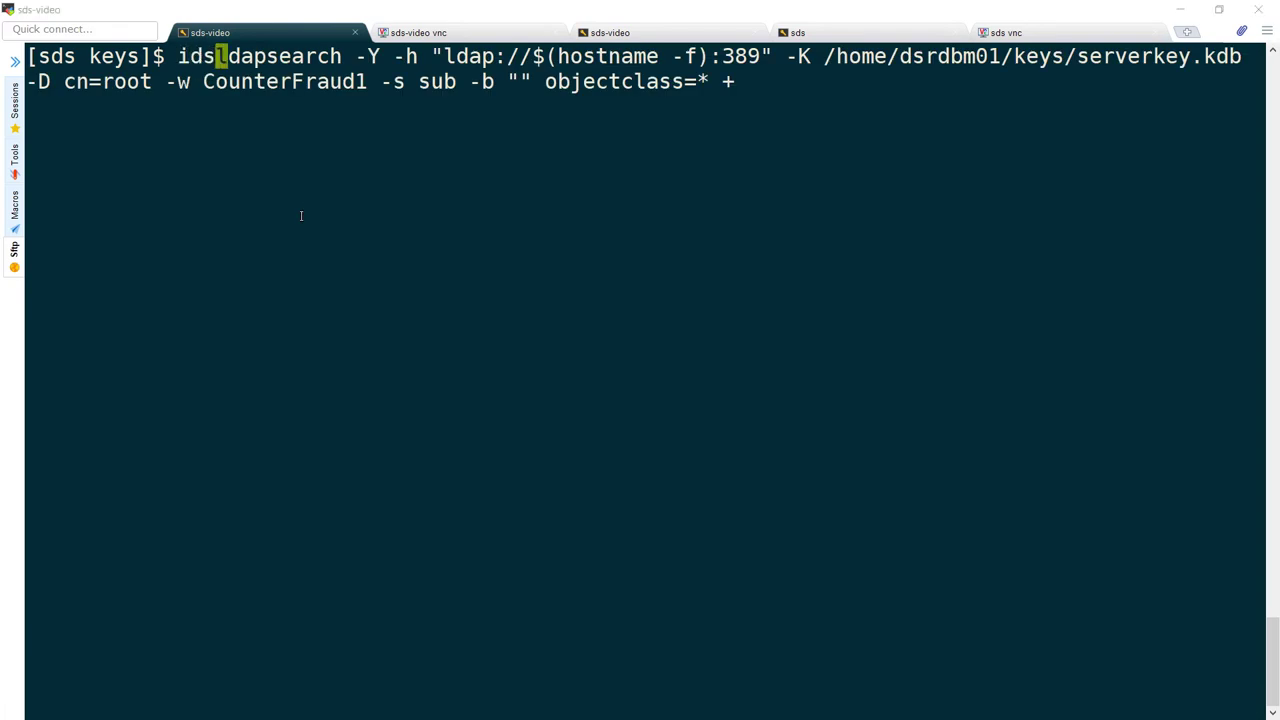
{"action": "left_click", "coordinate": [372, 114]}
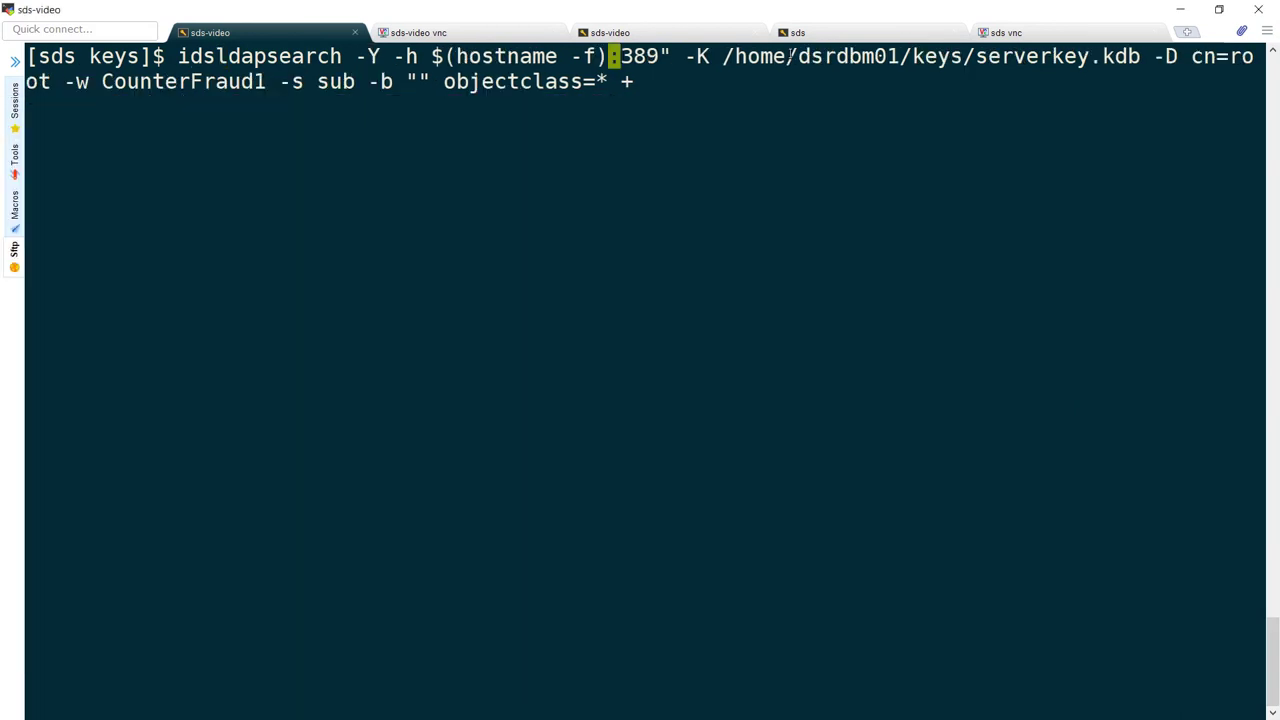
{"action": "type", "text": "-P"}
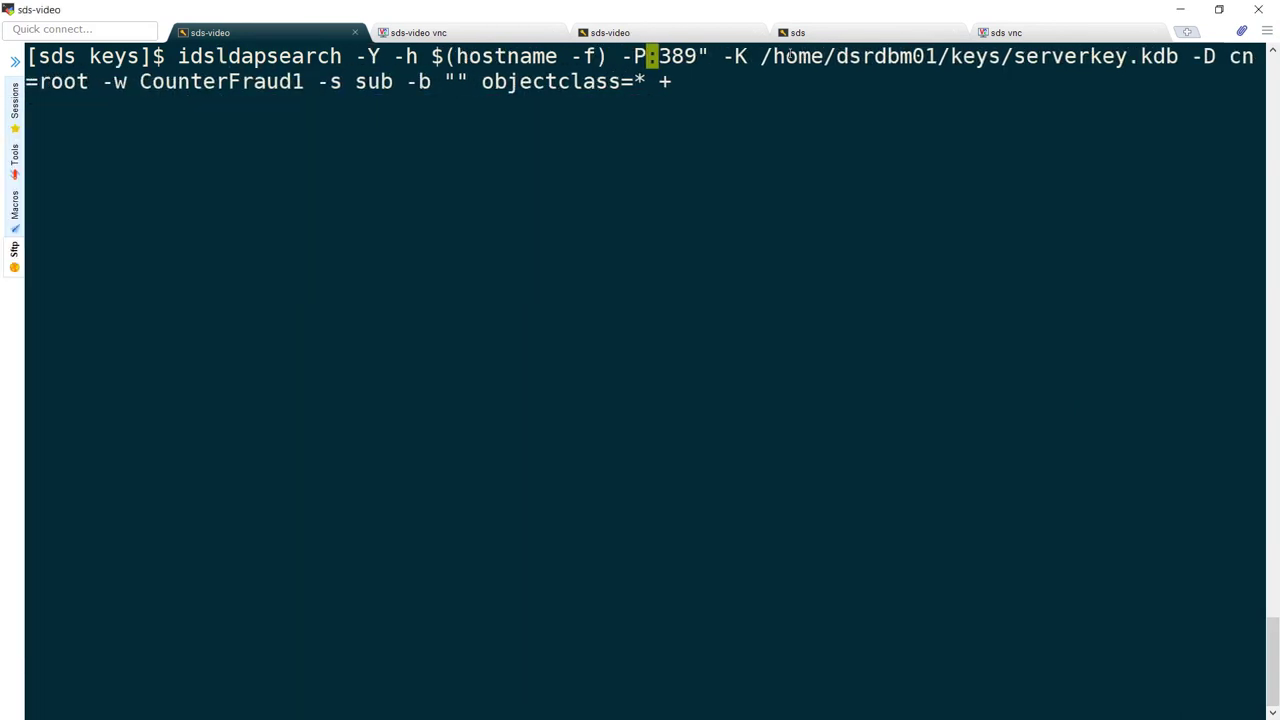
{"action": "key", "text": "Delete"}
{"action": "key", "text": "Right"}
{"action": "key", "text": "Right"}
{"action": "key", "text": "Right"}
{"action": "key", "text": "Delete"}
{"action": "key", "text": "Left"}
{"action": "key", "text": "Left"}
{"action": "key", "text": "Left"}
{"action": "key", "text": "Left"}
{"action": "key", "text": "BackSpace"}
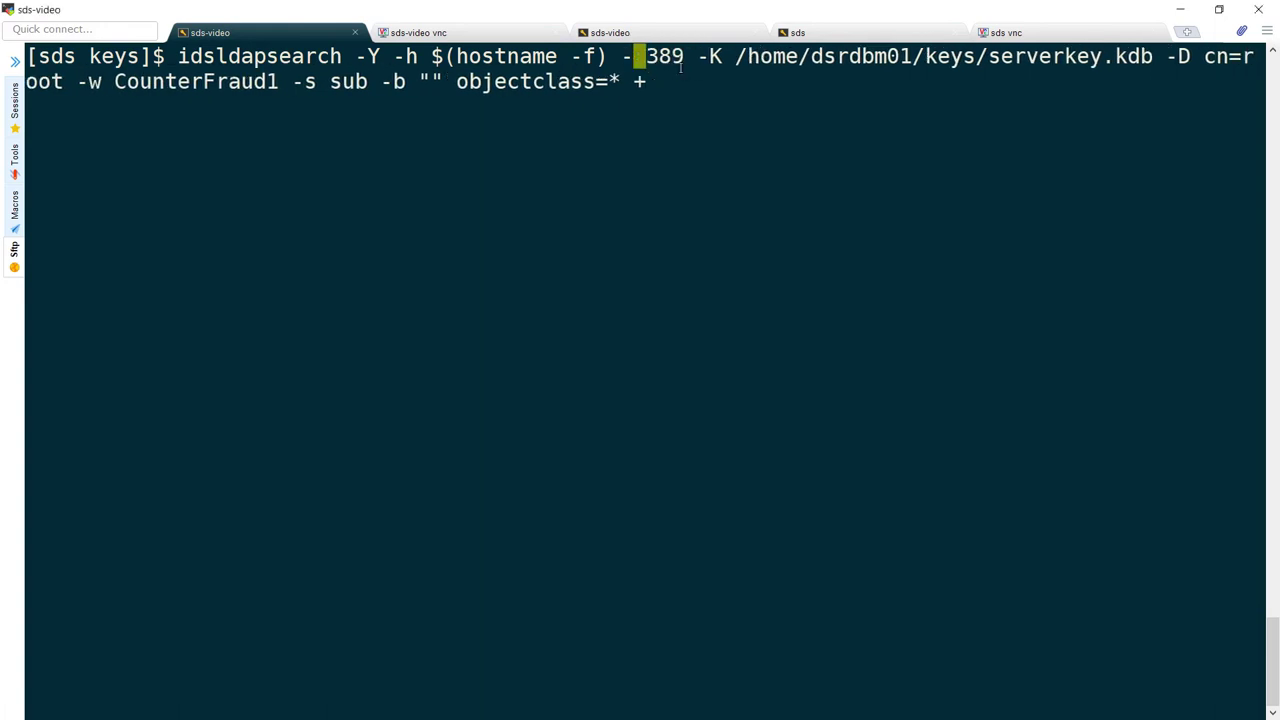
{"action": "type", "text": "p"}
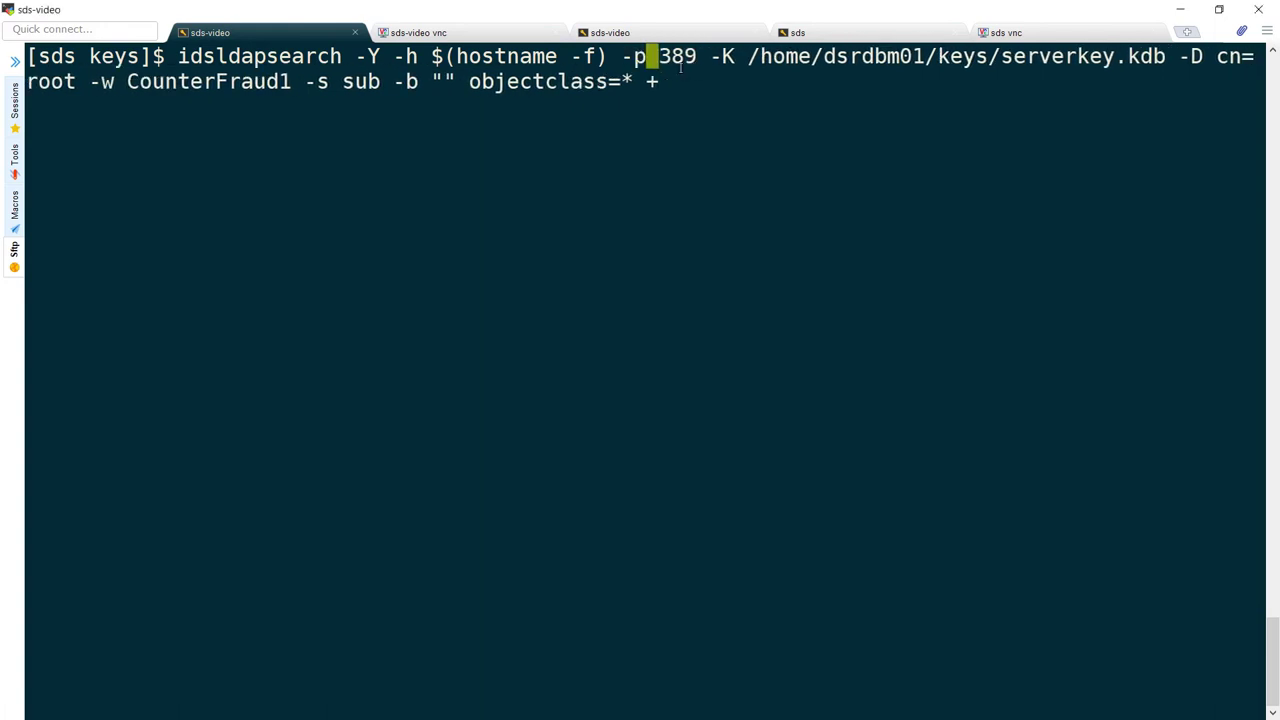
{"action": "left_click_drag", "start_coordinate": [710, 58], "coordinate": [1165, 57]}
{"action": "key", "text": "alt+Tab"}
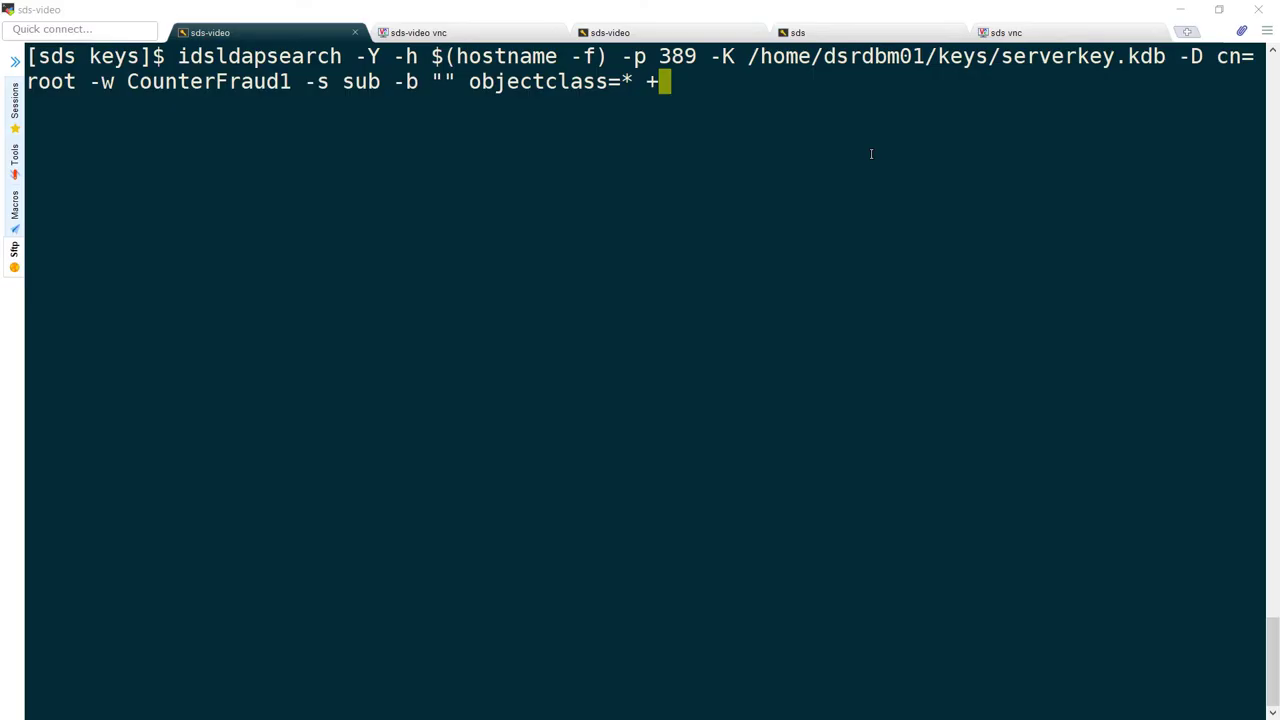
{"action": "key", "text": "Return"}
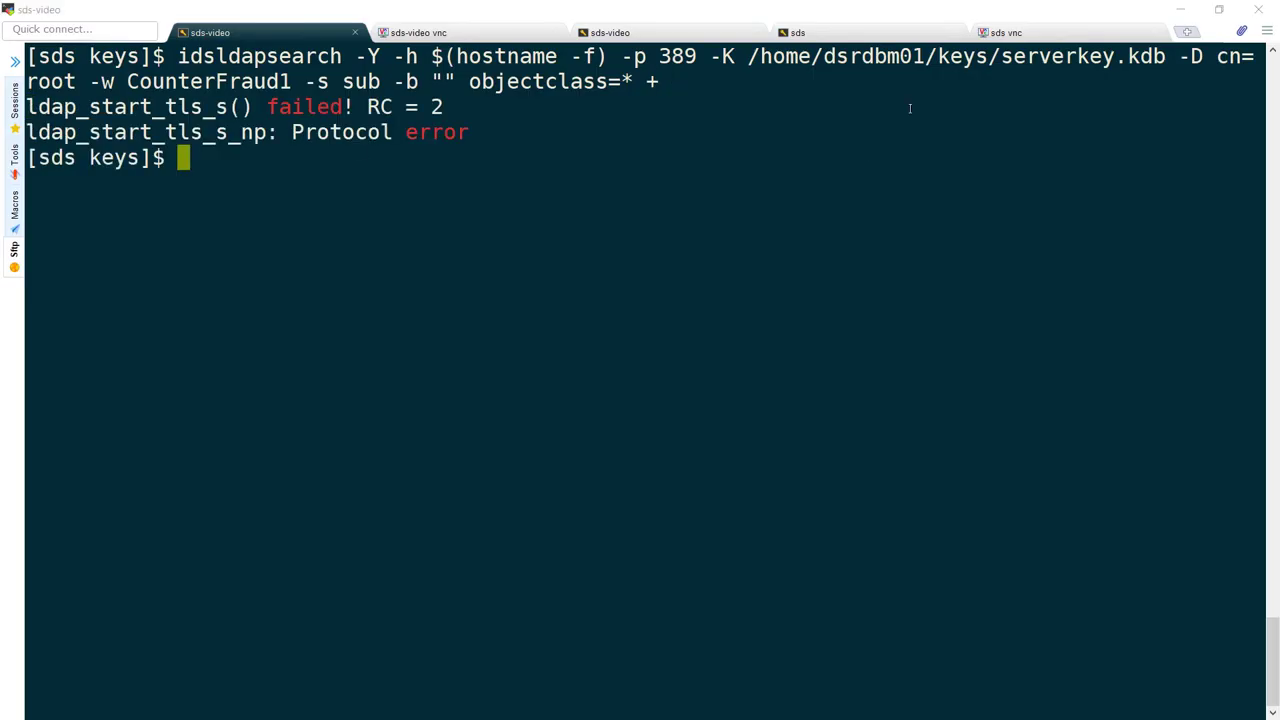
Step: Confirm serverauth.ldif sets ibm-slapdSecurity to SSL and check its documentation
{"action": "left_click_drag", "start_coordinate": [166, 106], "coordinate": [437, 106]}
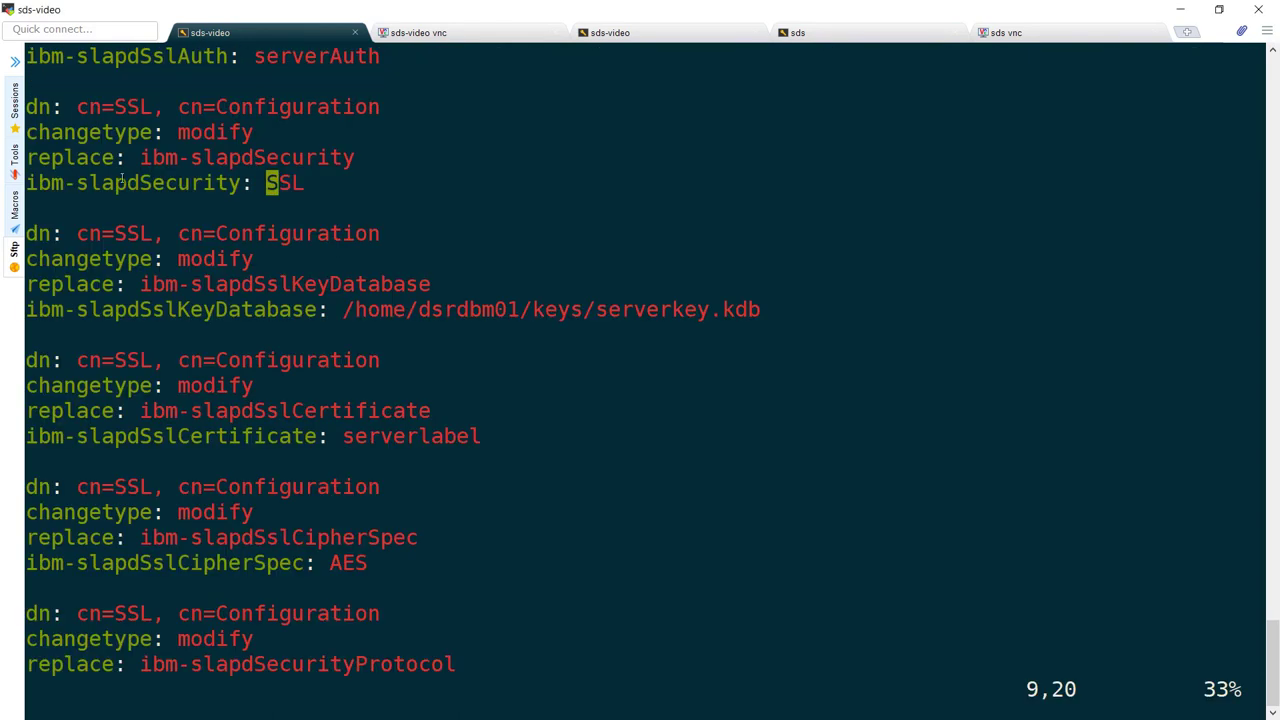
{"action": "left_click_drag", "start_coordinate": [79, 184], "coordinate": [240, 184]}
{"action": "left_click", "coordinate": [292, 180]}
{"action": "key", "text": "alt+Tab"}
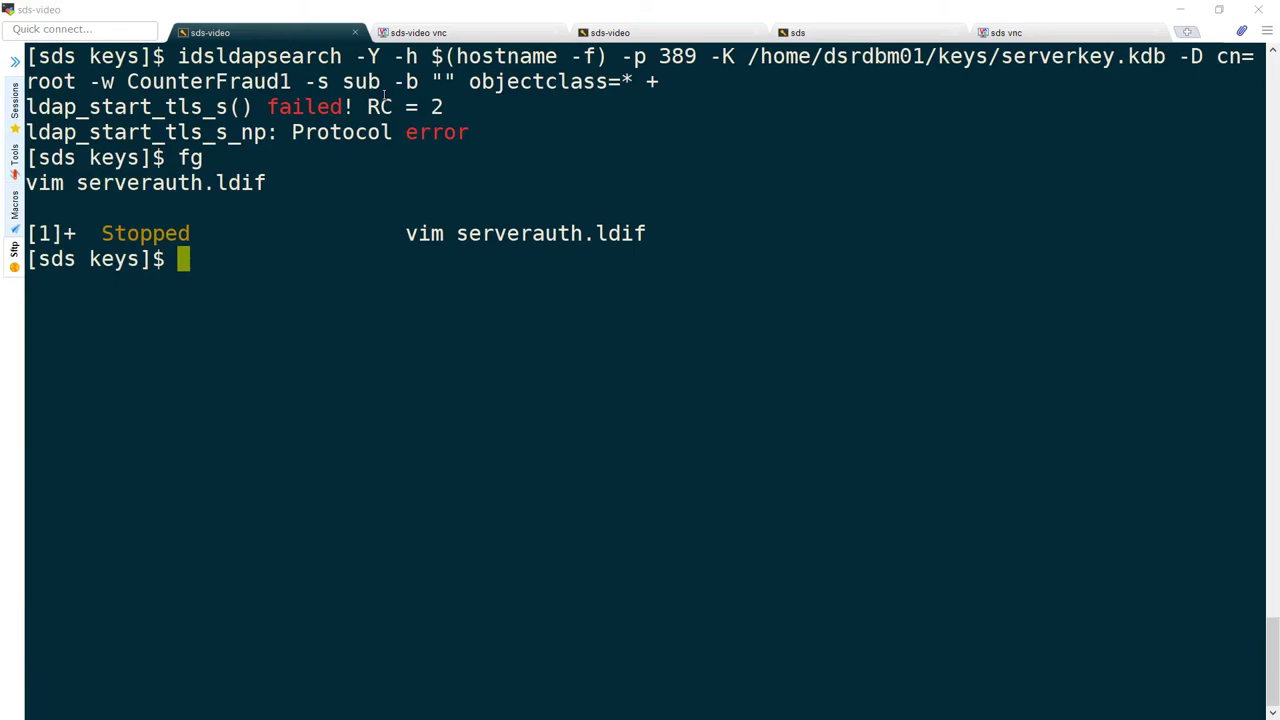
{"action": "key", "text": "alt+Tab"}
Step: Compare the StartTLS errors with the Z=SSL note and recall the search with -Y's Y deleted
{"action": "left_click_drag", "start_coordinate": [357, 57], "coordinate": [382, 58]}
{"action": "left_click_drag", "start_coordinate": [88, 107], "coordinate": [468, 132]}
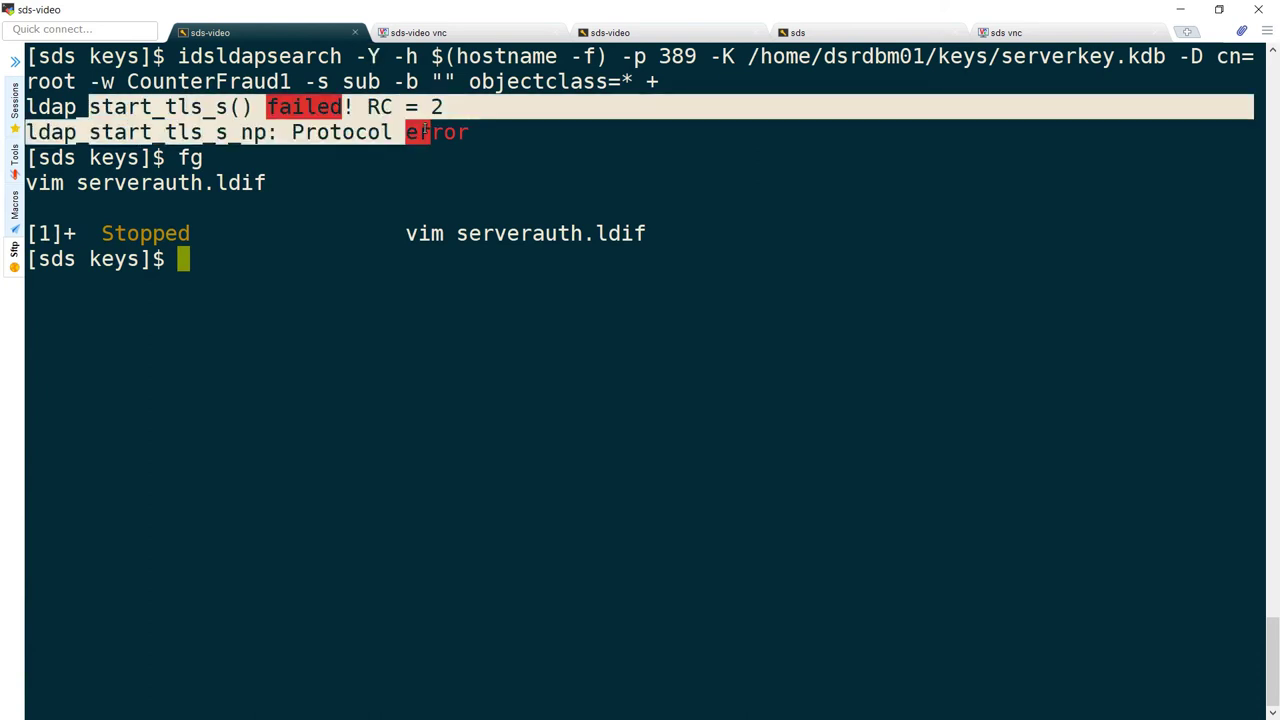
{"action": "key", "text": "alt+Tab"}
{"action": "left_click_drag", "start_coordinate": [377, 284], "coordinate": [440, 284]}
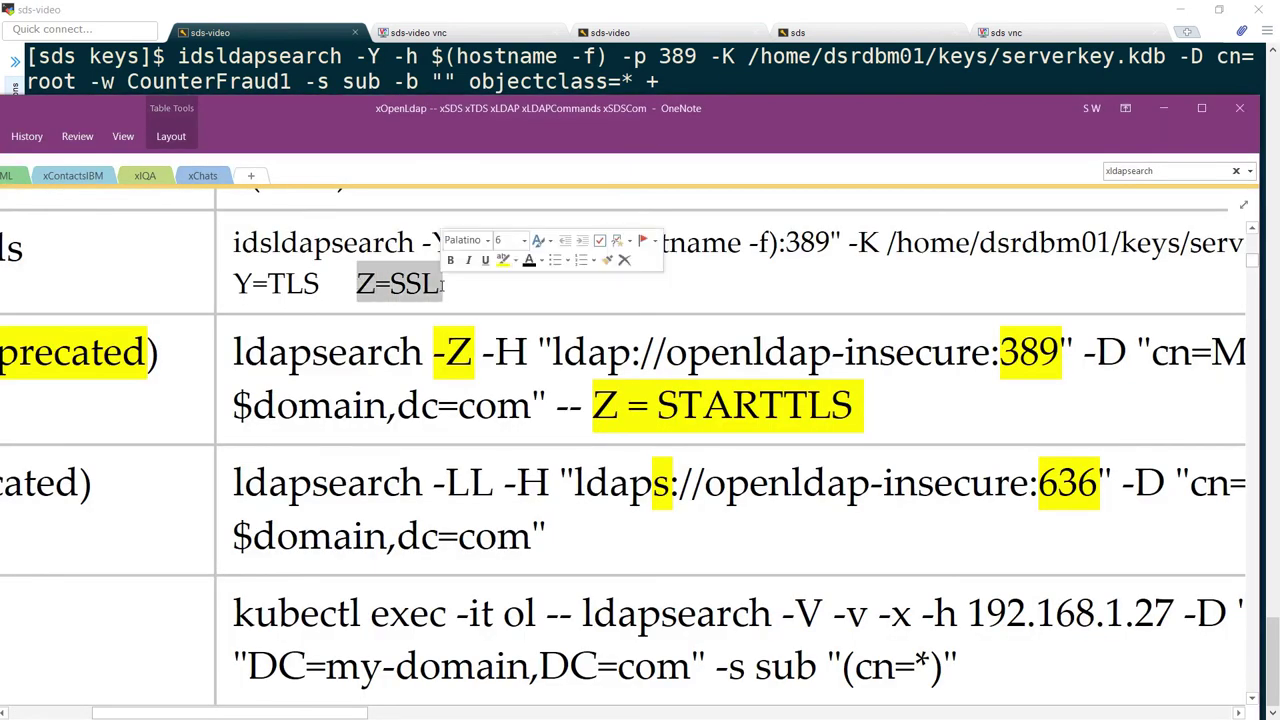
{"action": "key", "text": "alt+Tab"}
{"action": "key", "text": "BackSpace"}
Step: Run the -Z SSL search on port 389, which fails with can't contact LDAP server
{"action": "type", "text": "Z"}
{"action": "key", "text": "Return"}
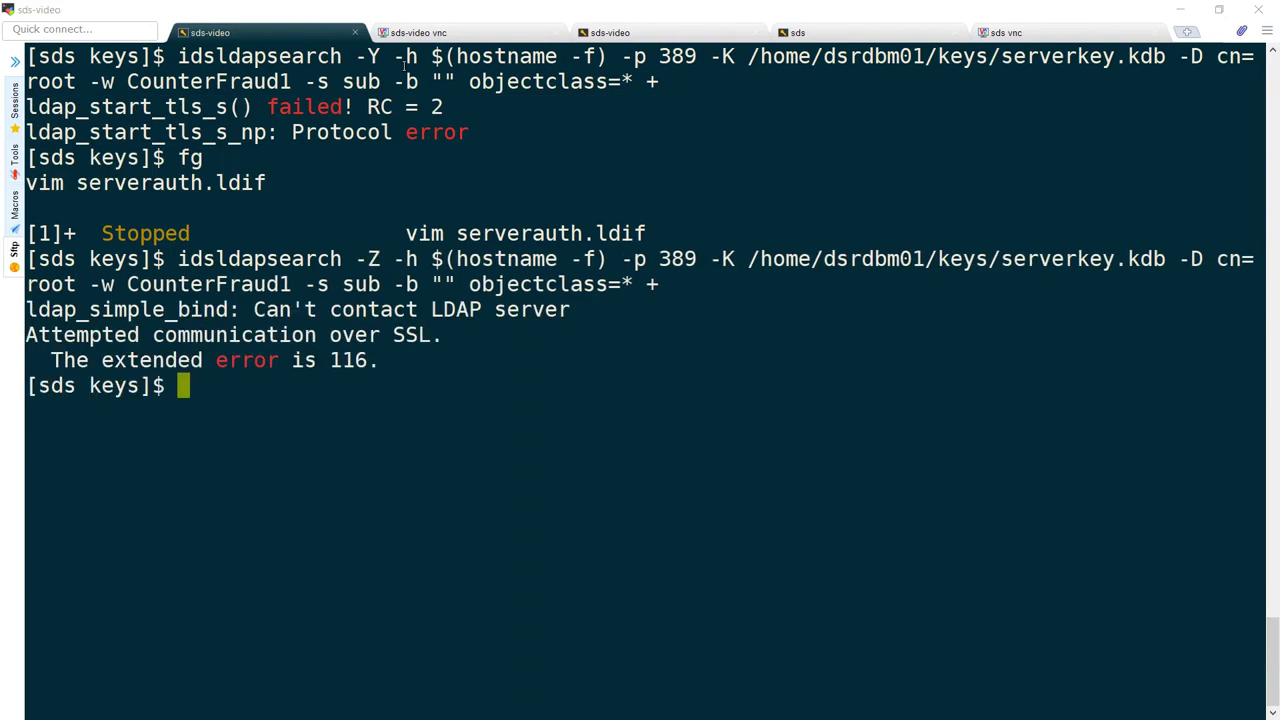
{"action": "left_click_drag", "start_coordinate": [270, 310], "coordinate": [556, 310]}
{"action": "left_click_drag", "start_coordinate": [657, 259], "coordinate": [697, 259]}
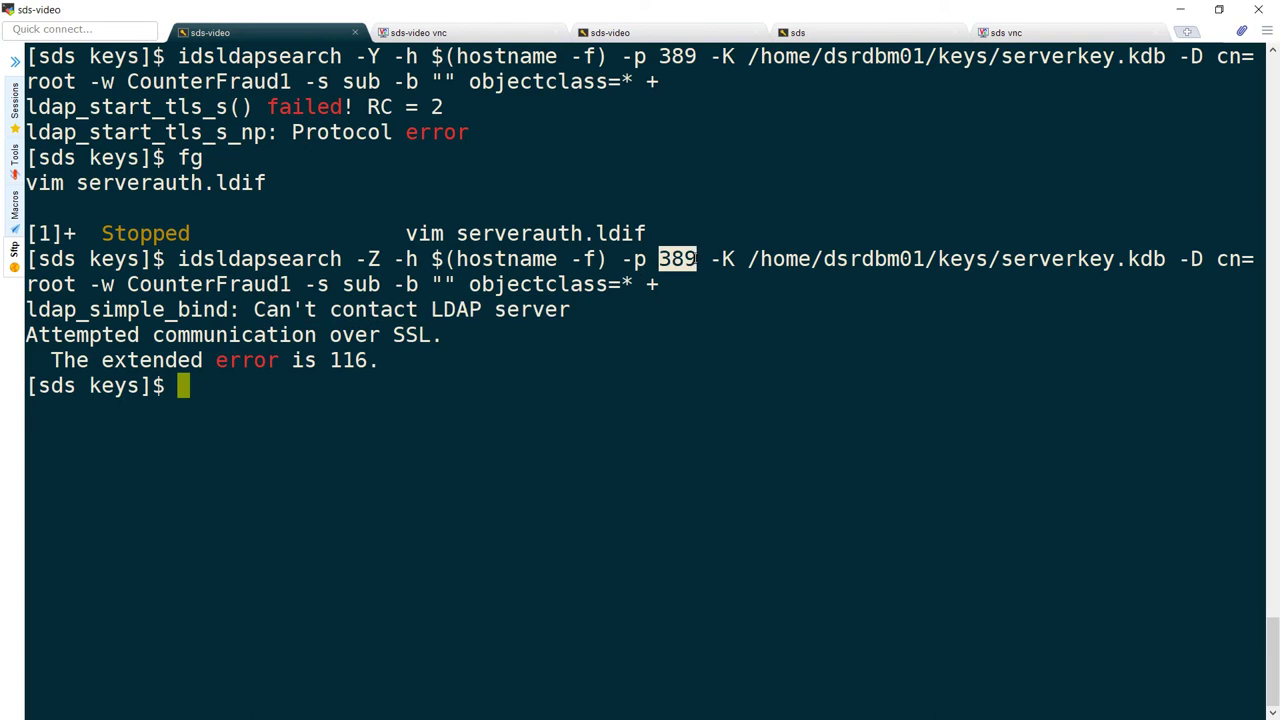
{"action": "left_click_drag", "start_coordinate": [355, 260], "coordinate": [383, 262]}
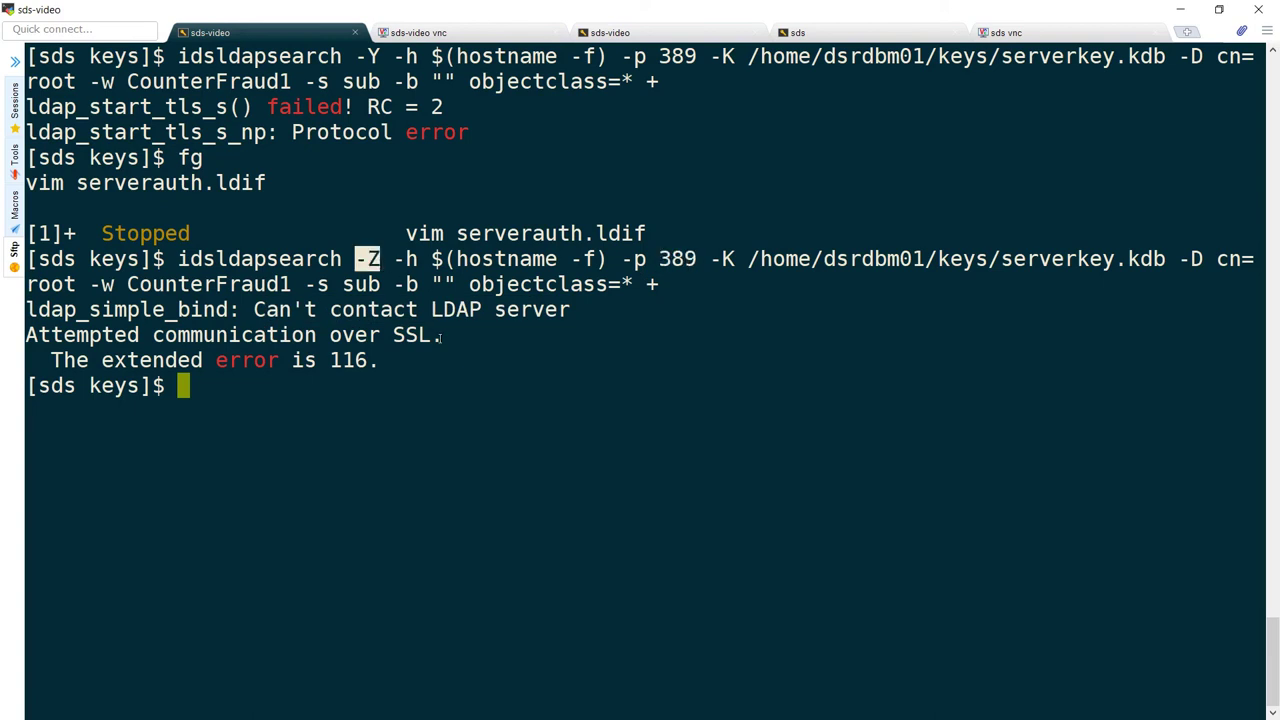
{"action": "left_click", "coordinate": [366, 259]}
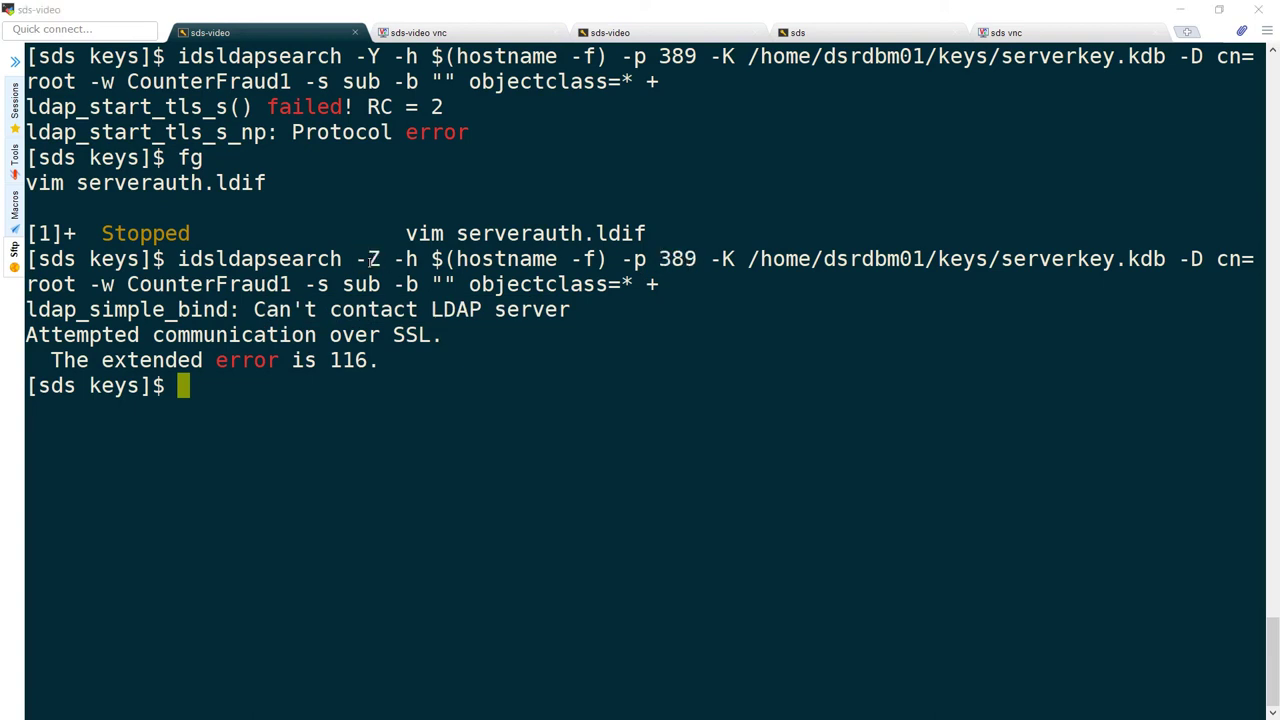
{"action": "double_click", "coordinate": [366, 259]}
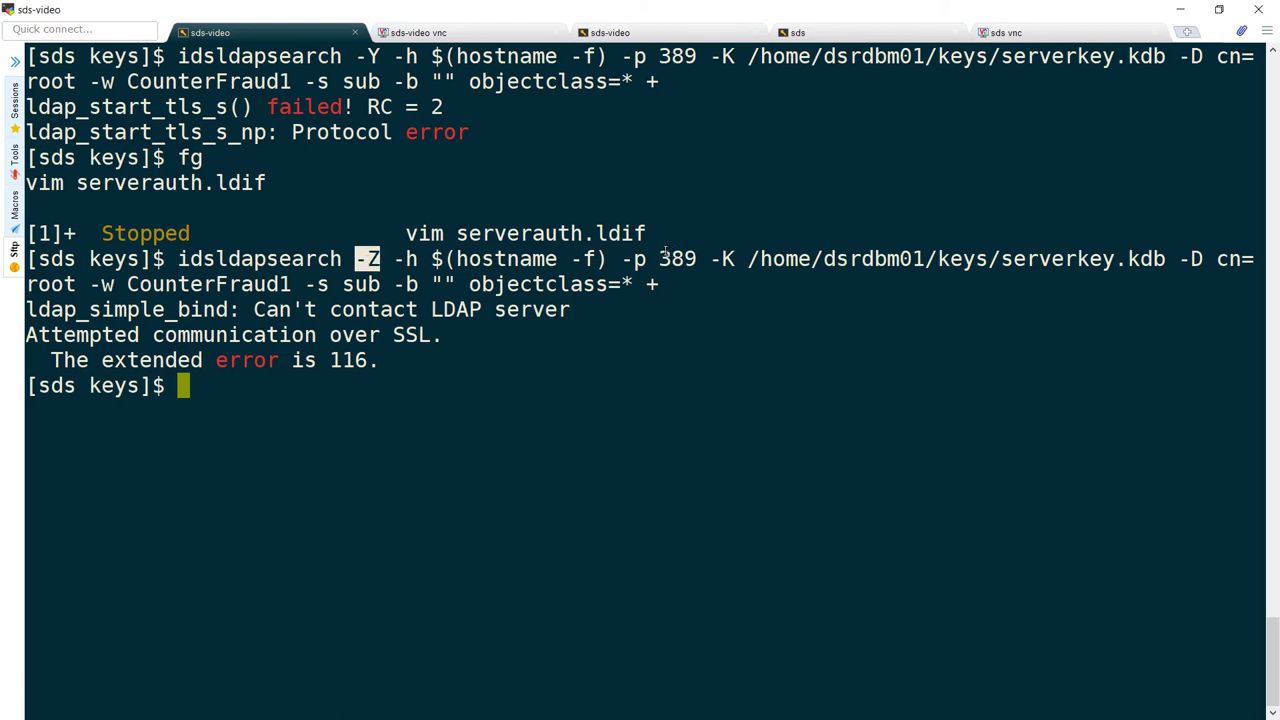
{"action": "left_click_drag", "start_coordinate": [659, 259], "coordinate": [697, 259]}
Step: Rerun the -Z SSL search against port 636, which returns directory entries
{"action": "key", "text": "Up"}
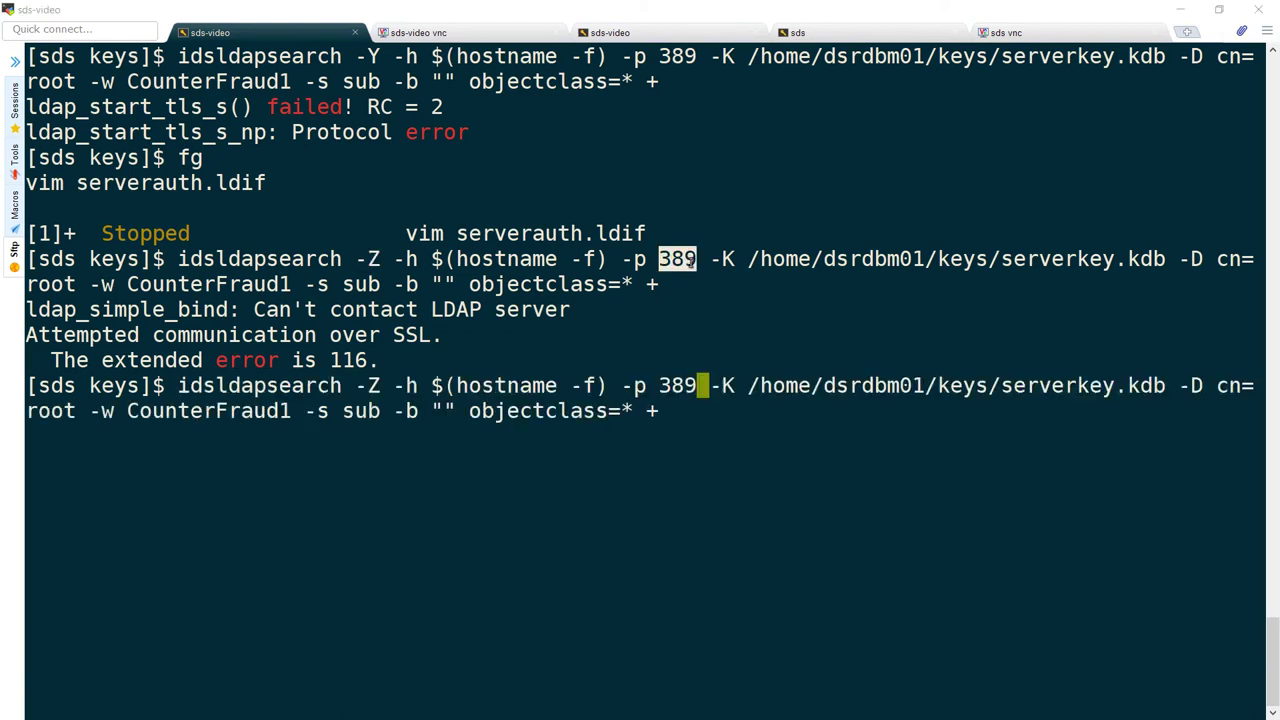
{"action": "key", "text": "BackSpace"}
{"action": "key", "text": "BackSpace"}
{"action": "key", "text": "BackSpace"}
{"action": "type", "text": "636"}
{"action": "key", "text": "Return"}
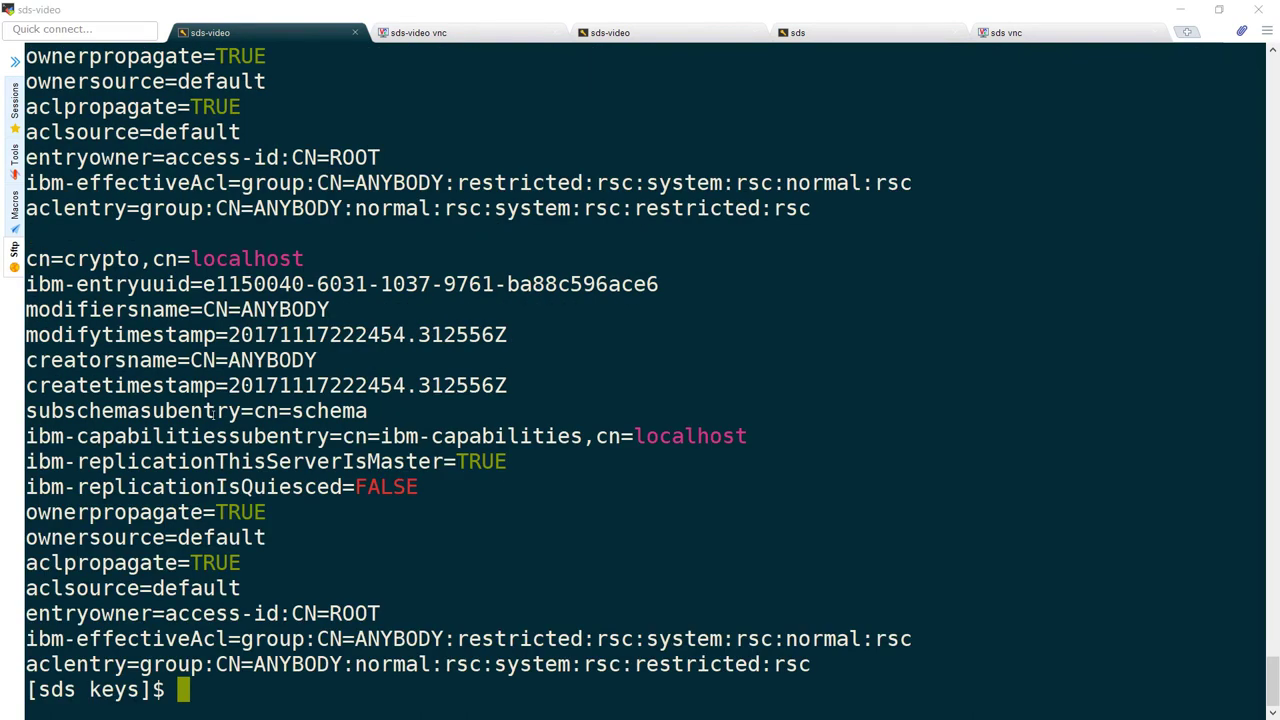
Step: Rerun the port 636 search without, then with, the trailing + for operational attributes
{"action": "key", "text": "Up"}
{"action": "key", "text": "BackSpace"}
{"action": "key", "text": "BackSpace"}
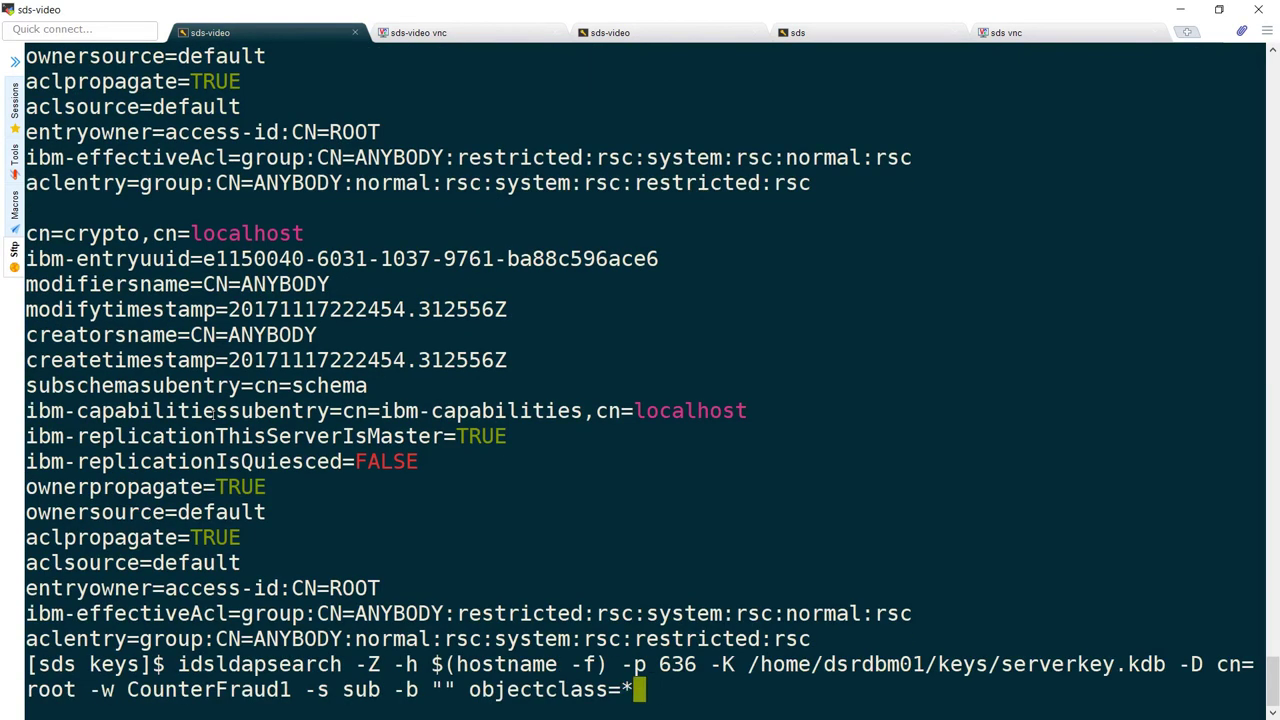
{"action": "key", "text": "Return"}
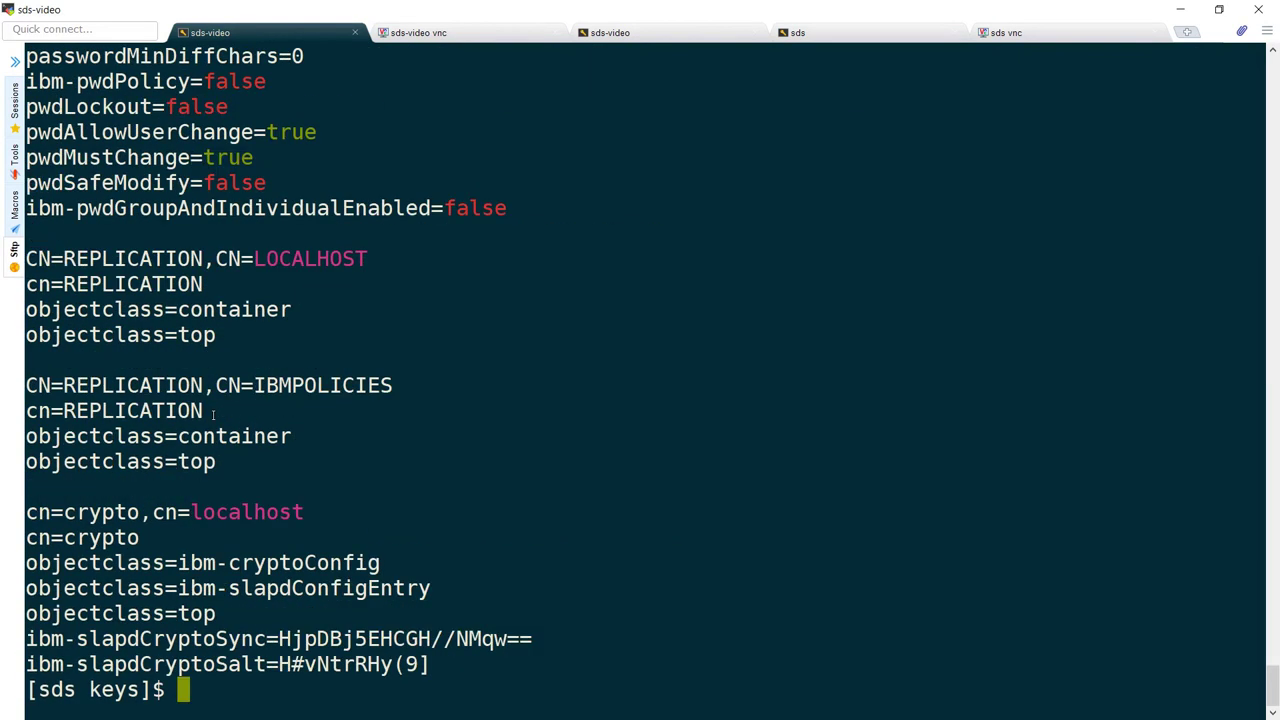
{"action": "key", "text": "Up"}
{"action": "key", "text": "Return"}
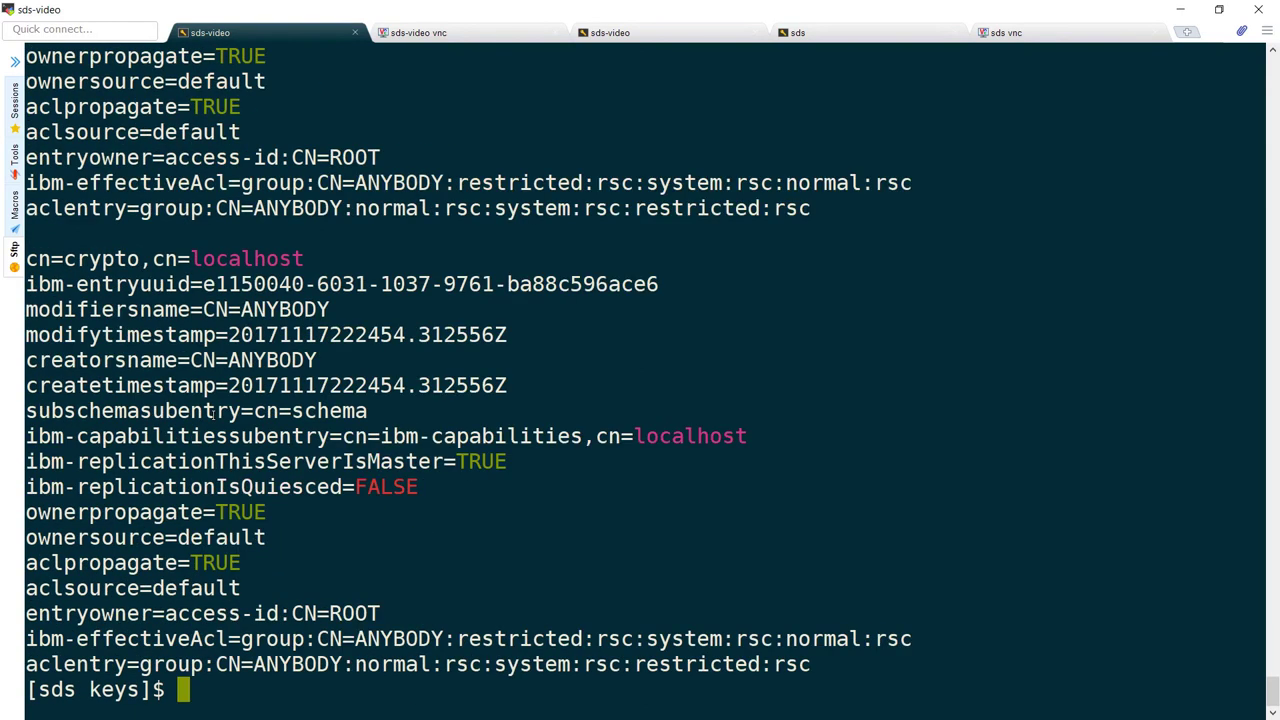
{"action": "double_click", "coordinate": [103, 617]}
{"action": "left_click", "coordinate": [103, 617]}
Step: Noting SSL mode accepts nonsecure connections, rerun the search on port 389 without -Z
{"action": "key", "text": "alt+Tab"}
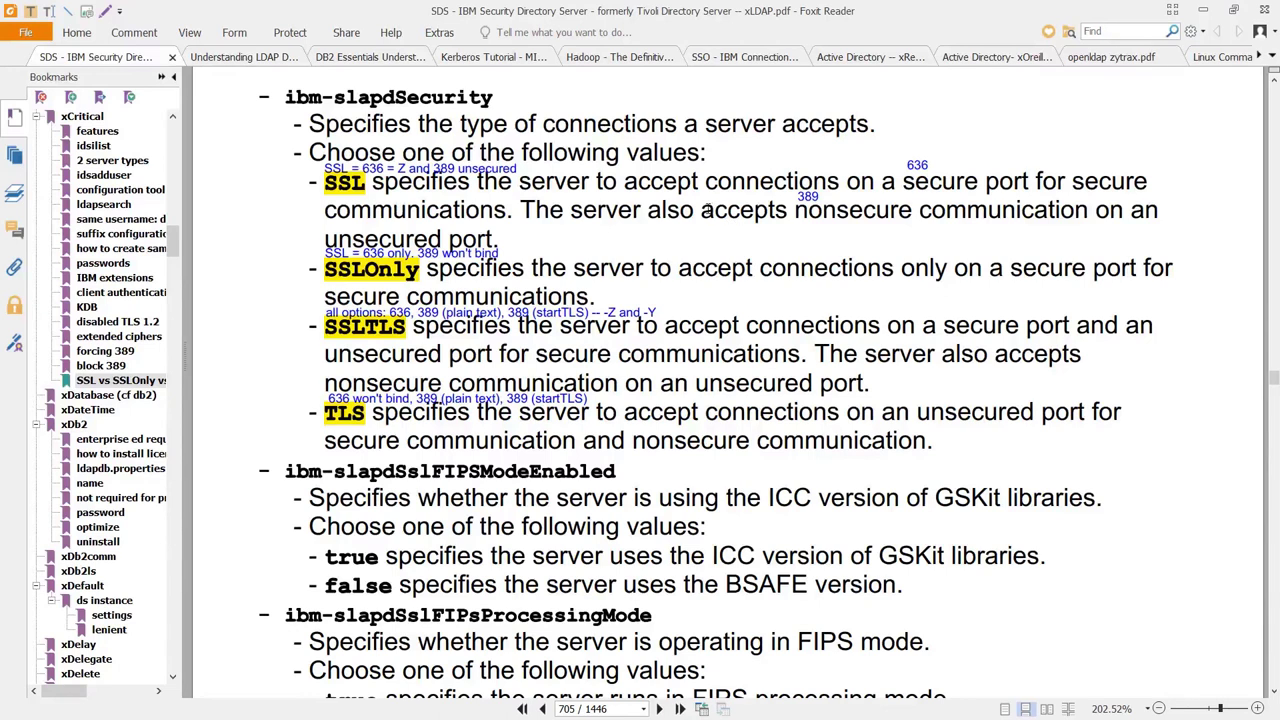
{"action": "left_click_drag", "start_coordinate": [703, 210], "coordinate": [918, 207]}
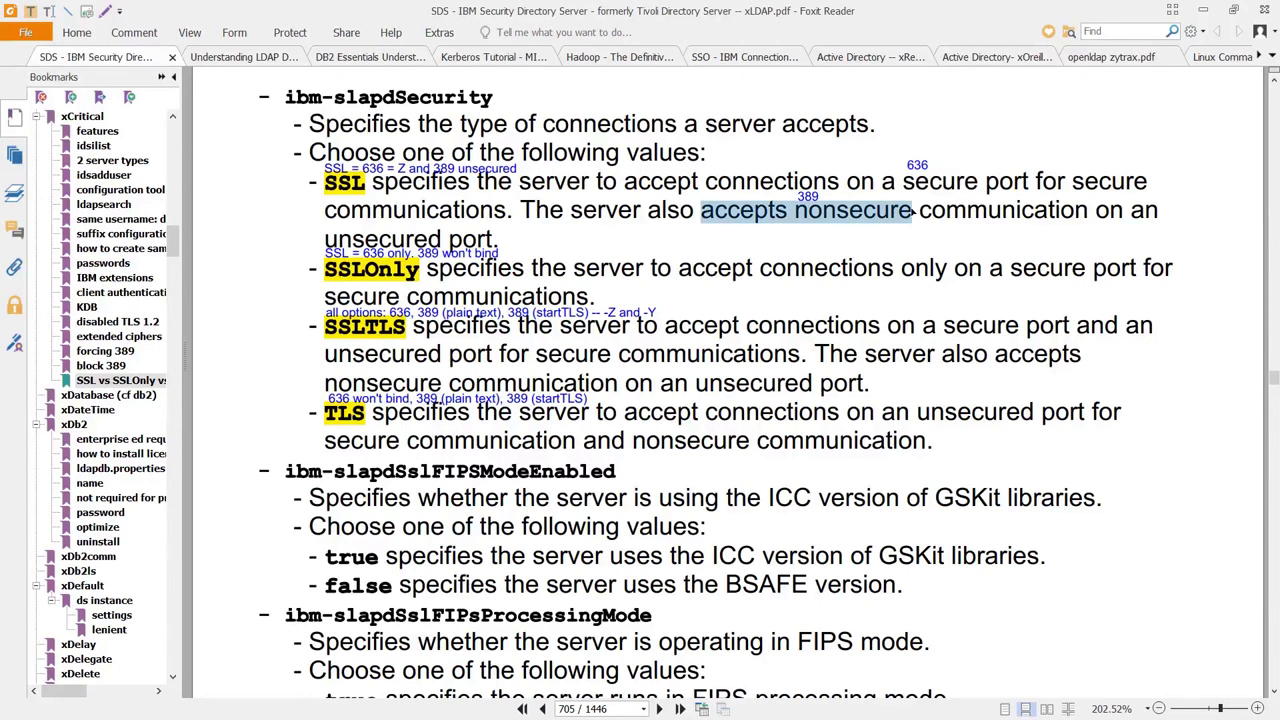
{"action": "key", "text": "alt+Tab"}
{"action": "key", "text": "Delete"}
{"action": "key", "text": "Delete"}
{"action": "key", "text": "Delete"}
{"action": "type", "text": "389"}
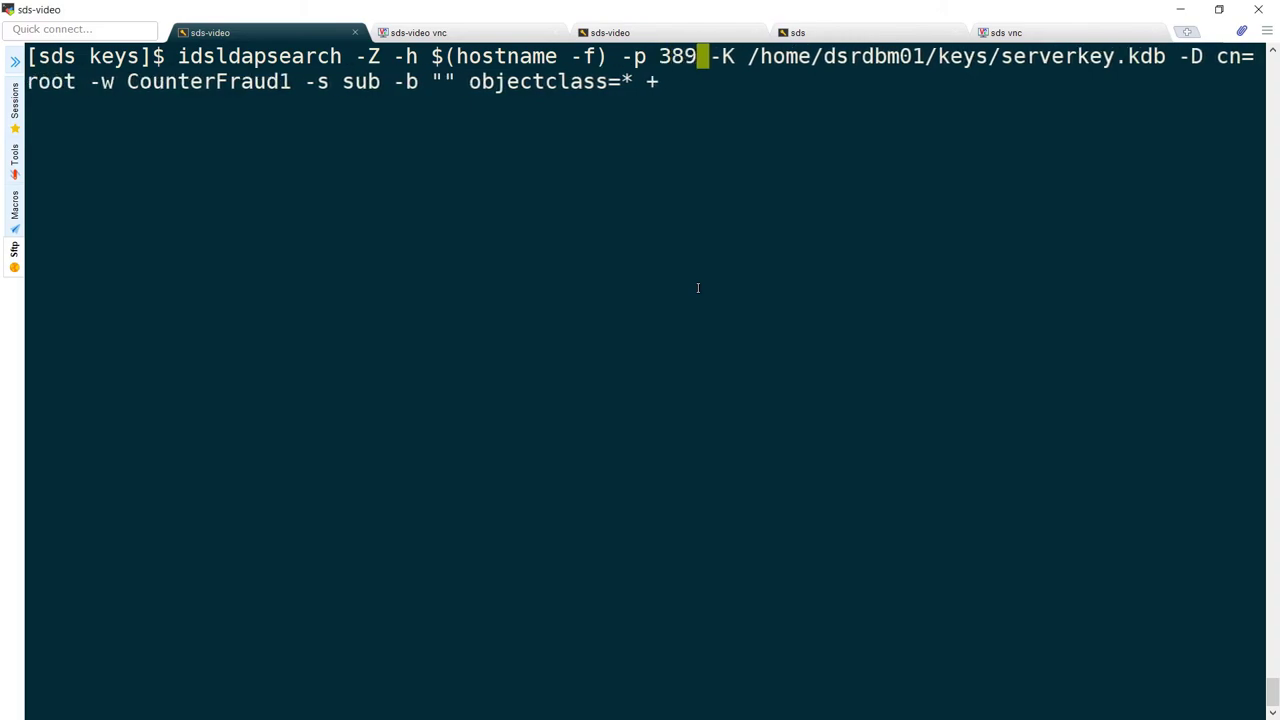
{"action": "key", "text": "Left"}
{"action": "key", "text": "Left"}
{"action": "key", "text": "Left"}
{"action": "key", "text": "Left"}
{"action": "key", "text": "Right"}
{"action": "key", "text": "Right"}
{"action": "key", "text": "Right"}
{"action": "key", "text": "Right"}
{"action": "key", "text": "Right"}
{"action": "key", "text": "Right"}
{"action": "key", "text": "Left"}
{"action": "key", "text": "Left"}
{"action": "key", "text": "Left"}
{"action": "key", "text": "Left"}
{"action": "key", "text": "Left"}
{"action": "key", "text": "Left"}
{"action": "key", "text": "Left"}
{"action": "key", "text": "Left"}
{"action": "key", "text": "Left"}
{"action": "key", "text": "Left"}
{"action": "key", "text": "Left"}
{"action": "key", "text": "Left"}
{"action": "key", "text": "Left"}
{"action": "key", "text": "Left"}
{"action": "key", "text": "Left"}
{"action": "key", "text": "Left"}
{"action": "key", "text": "Left"}
{"action": "key", "text": "Left"}
{"action": "key", "text": "Left"}
{"action": "key", "text": "Left"}
{"action": "key", "text": "Left"}
{"action": "key", "text": "Left"}
{"action": "key", "text": "Left"}
{"action": "key", "text": "Left"}
{"action": "key", "text": "Left"}
{"action": "key", "text": "Left"}
{"action": "key", "text": "Left"}
{"action": "key", "text": "Delete"}
{"action": "key", "text": "Delete"}
{"action": "key", "text": "Delete"}
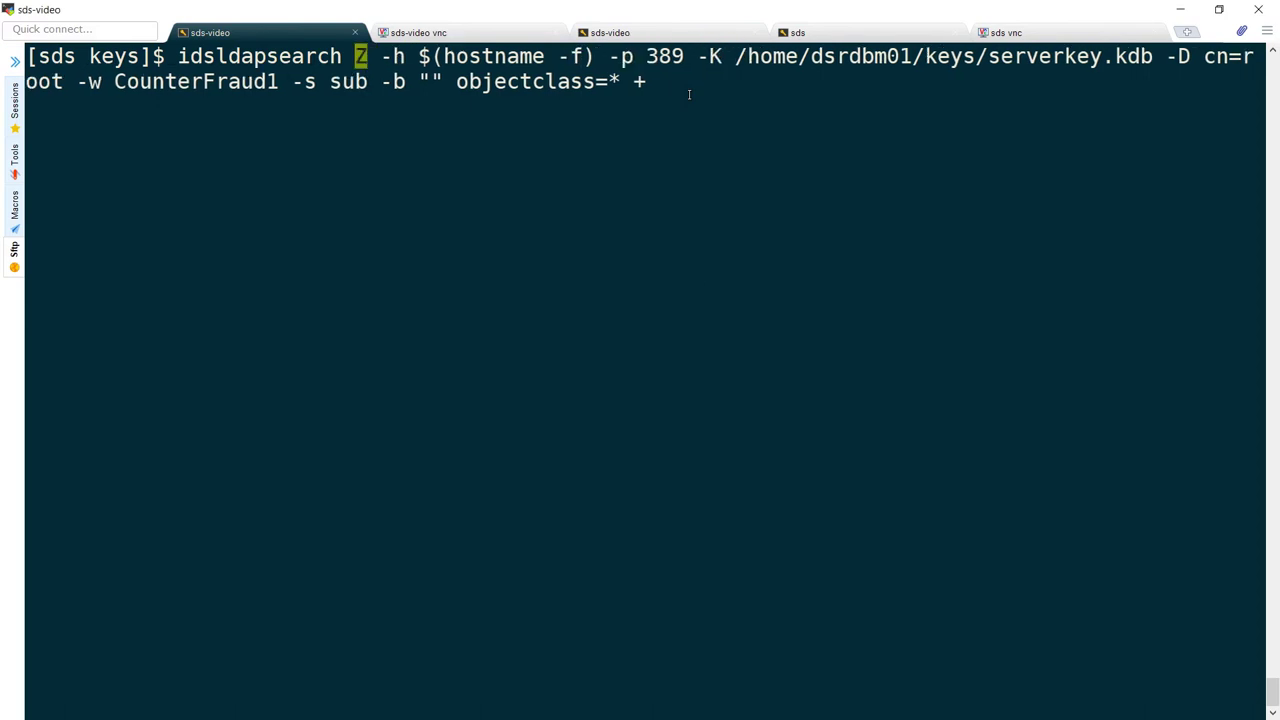
{"action": "key", "text": "Return"}
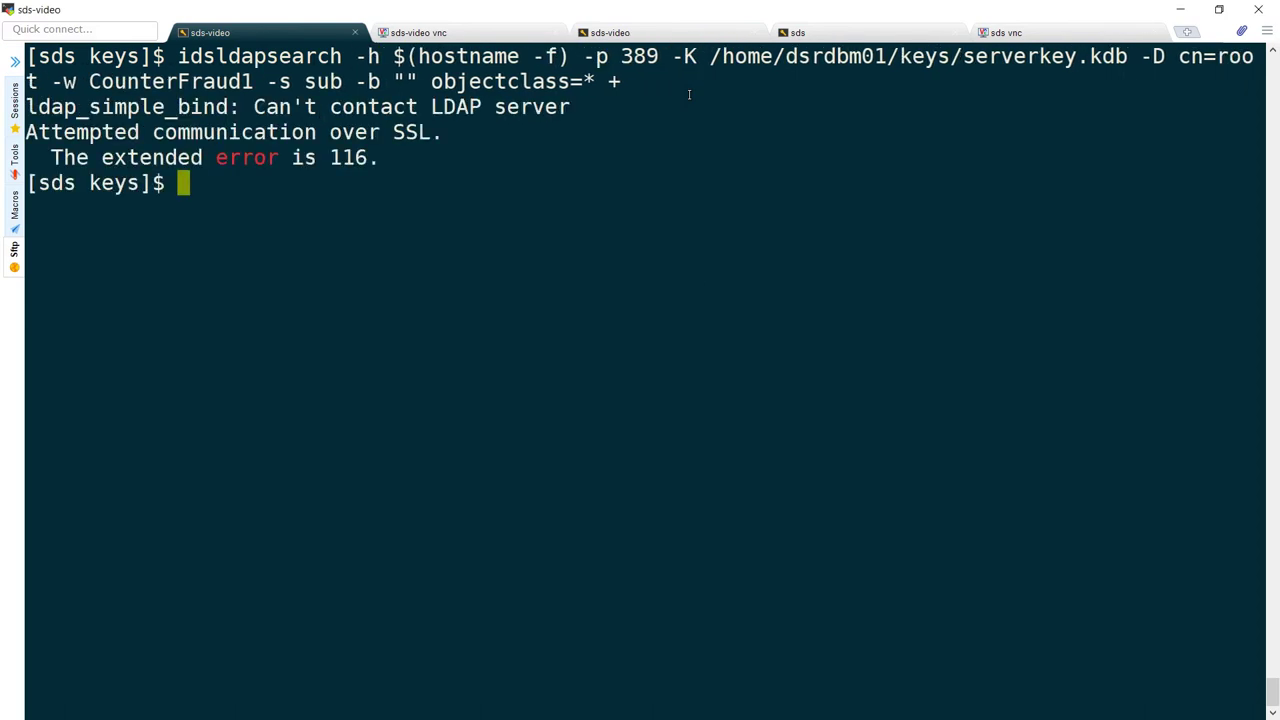
Step: Rerun the port 389 search with the -K serverkey.kdb option removed
{"action": "key", "text": "Up"}
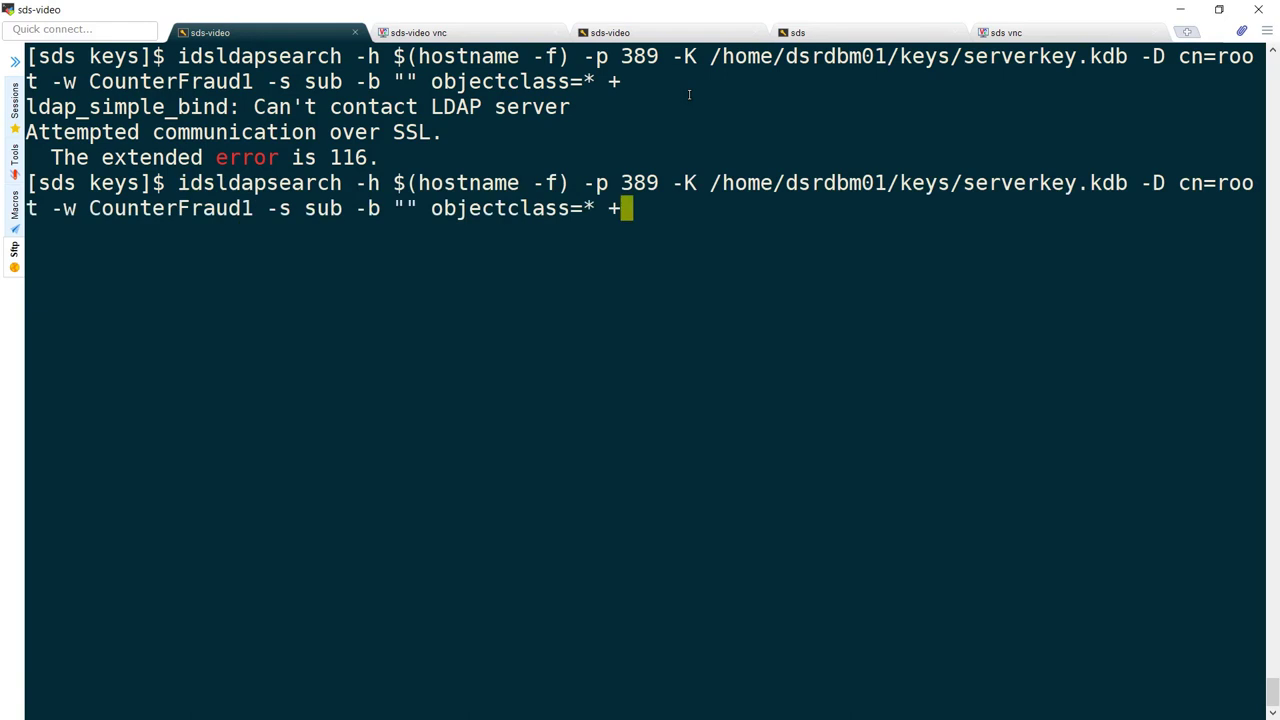
{"action": "key", "text": "Home"}
{"action": "key", "text": "ctrl+Right"}
{"action": "key", "text": "ctrl+Right"}
{"action": "key", "text": "ctrl+Right"}
{"action": "key", "text": "ctrl+Right"}
{"action": "key", "text": "ctrl+Right"}
{"action": "key", "text": "ctrl+Right"}
{"action": "key", "text": "ctrl+Right"}
{"action": "key", "text": "Left"}
{"action": "key", "text": "Left"}
{"action": "key", "text": "alt+d"}
{"action": "key", "text": "alt+d"}
{"action": "key", "text": "alt+d"}
{"action": "key", "text": "alt+d"}
{"action": "key", "text": "alt+d"}
{"action": "key", "text": "alt+d"}
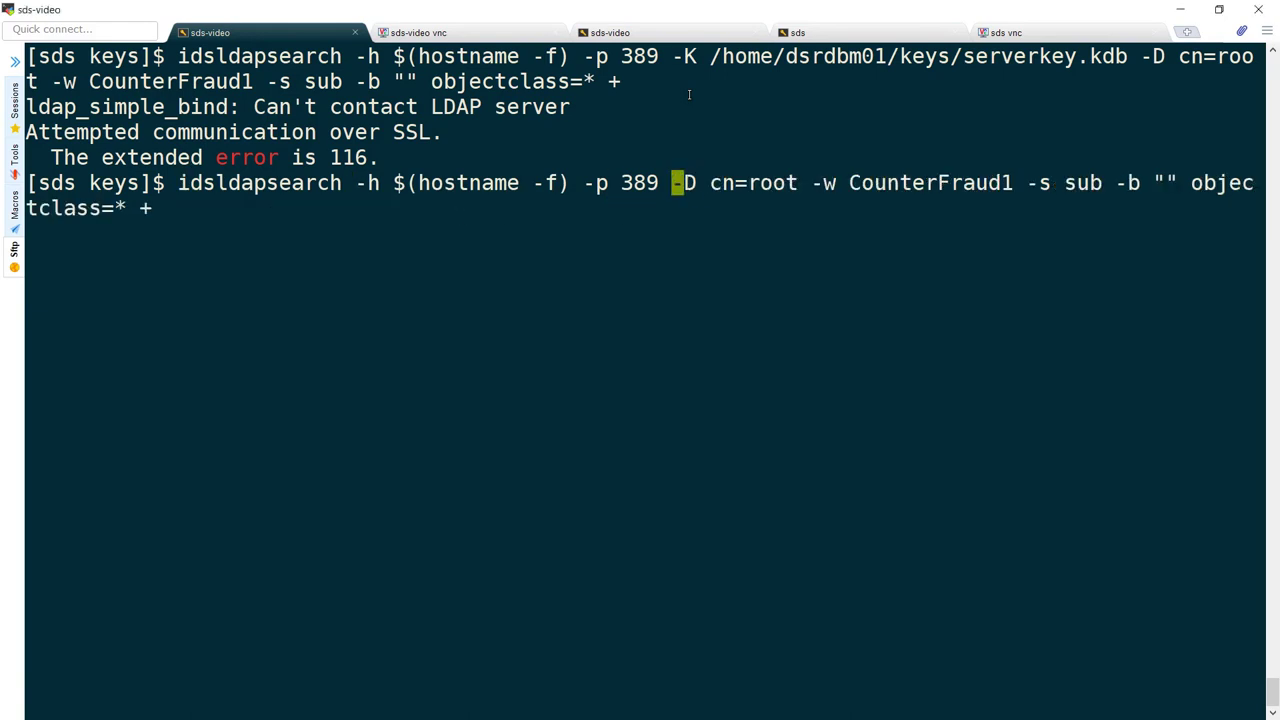
{"action": "key", "text": "Return"}
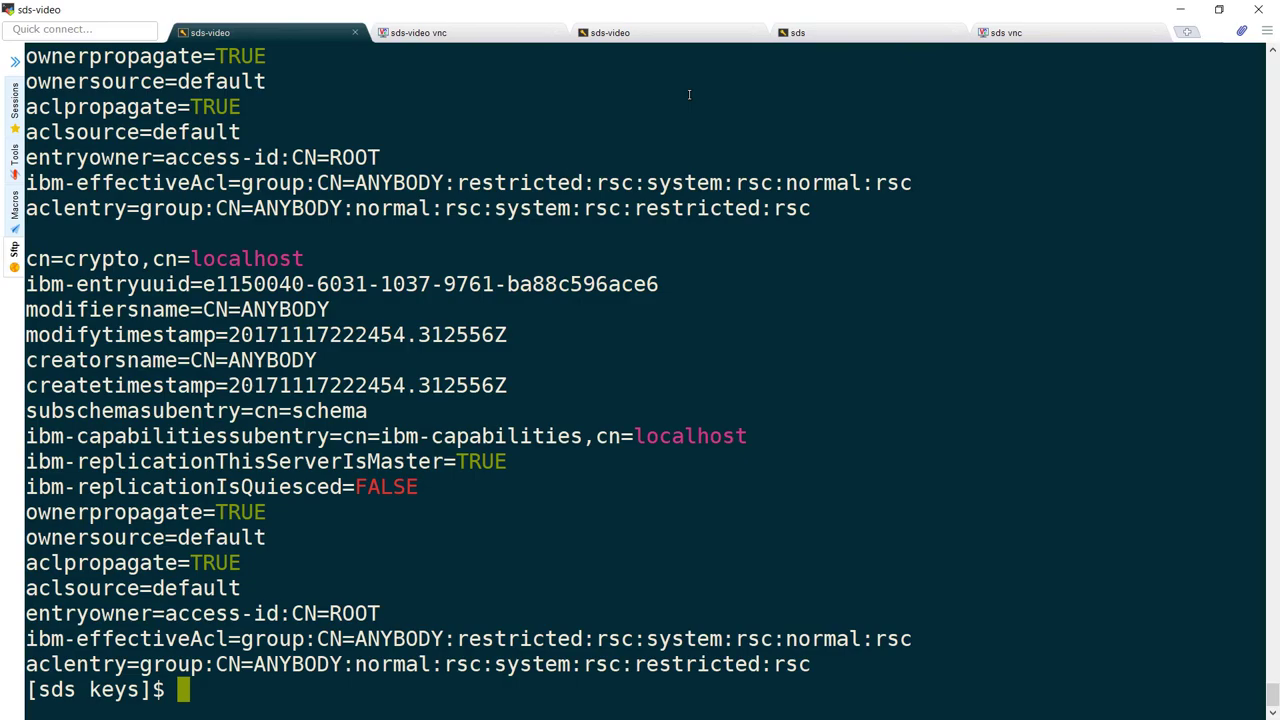
Step: Change ibm-slapdSecurity from SSL to SSLOnly in serverauth.ldif and reapply it with idsldapmodify
{"action": "key", "text": "alt+Tab"}
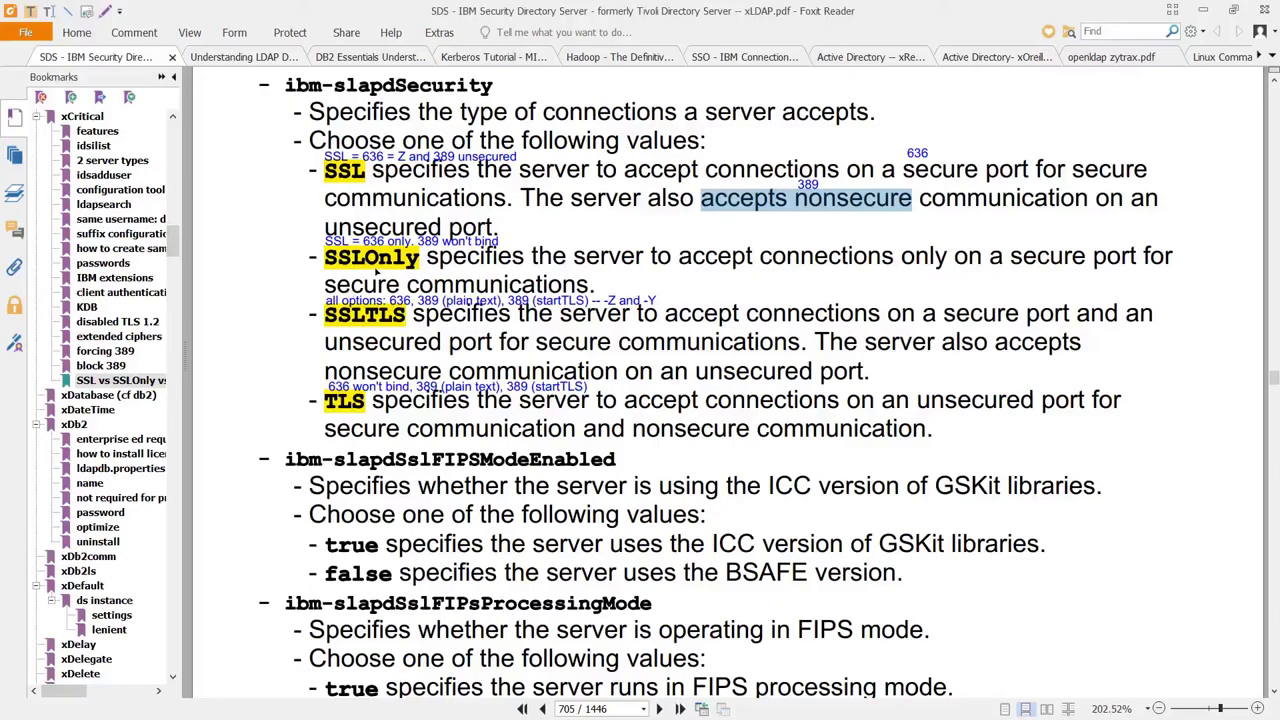
{"action": "key", "text": "alt+Tab"}
{"action": "type", "text": "cw"}
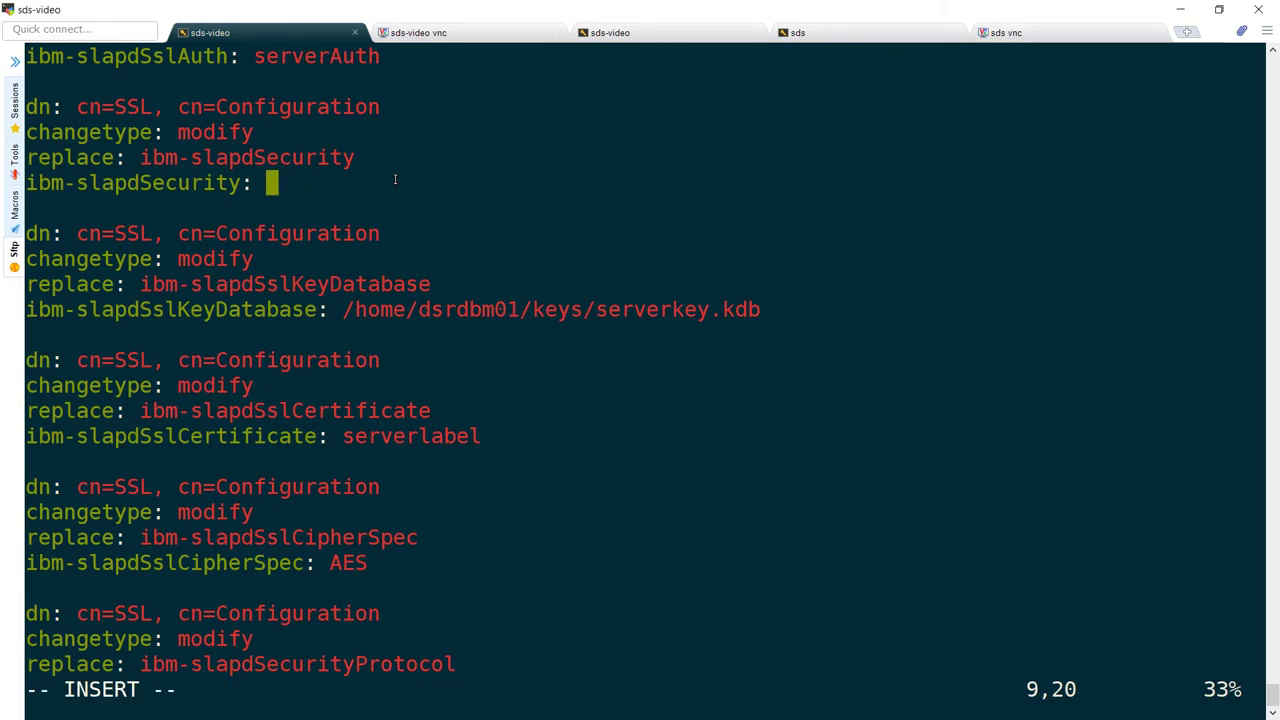
{"action": "type", "text": "SSLOnly"}
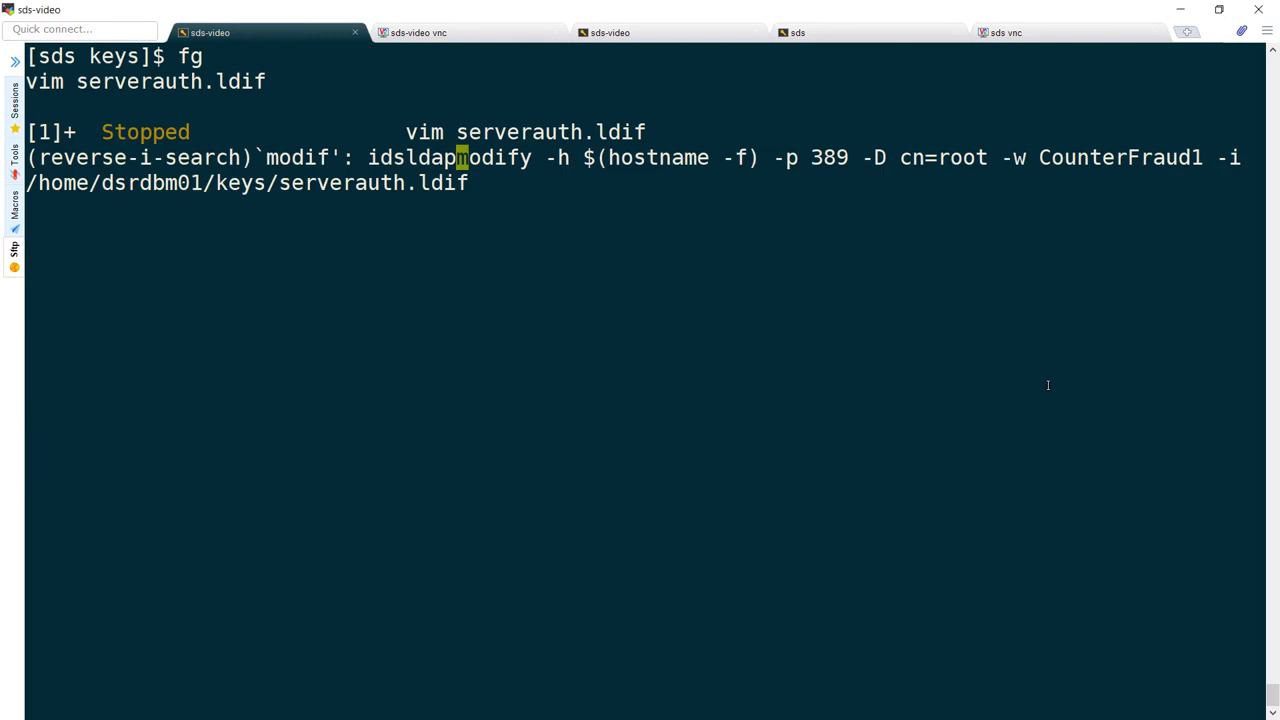
{"action": "key", "text": "Return"}
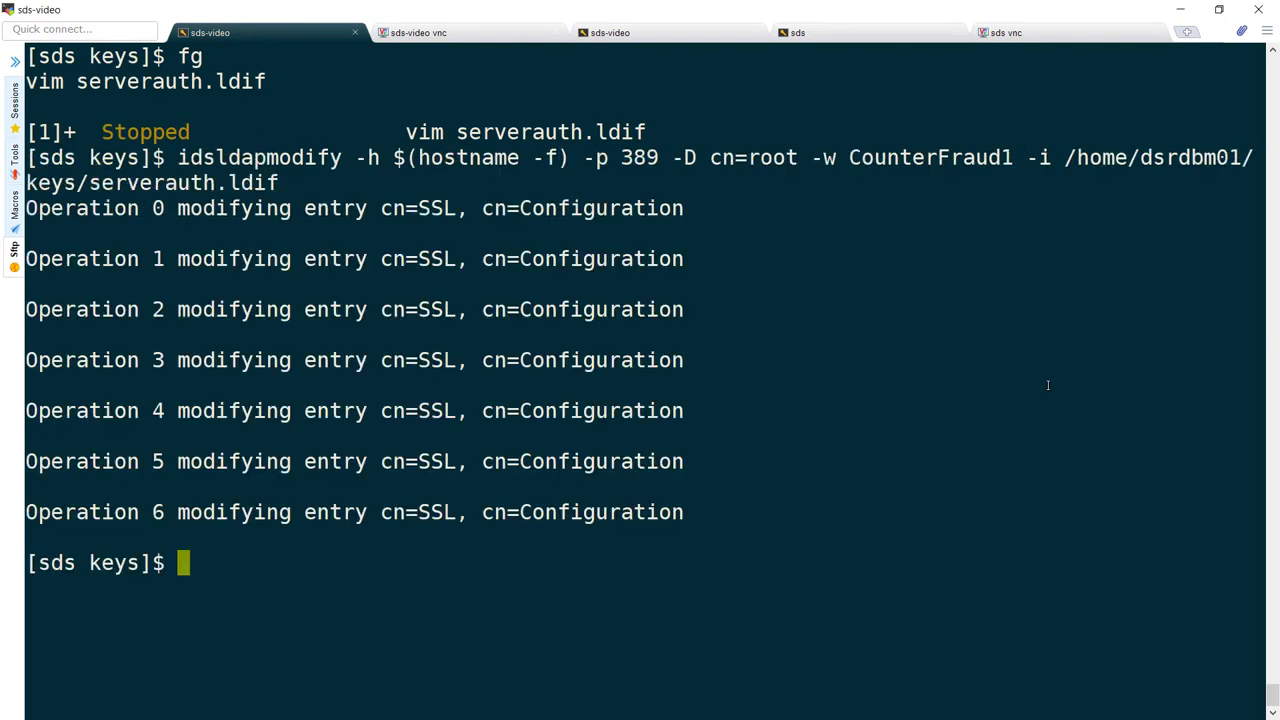
{"action": "key", "text": "ctrl+Tab"}
Step: Rerun history commands 1005–1008 via fc to restart dsrdbm01 and the admin daemon
{"action": "type", "text": "history"}
{"action": "key", "text": "Return"}
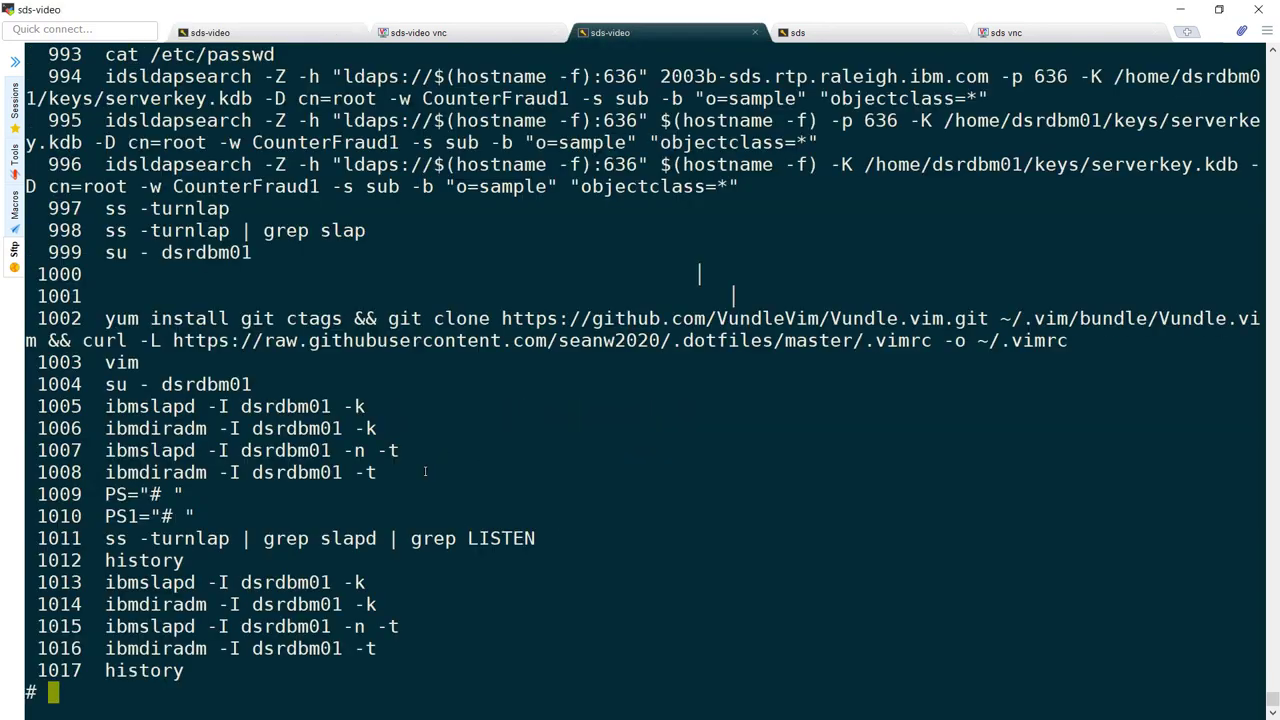
{"action": "type", "text": "fc 1005 1008"}
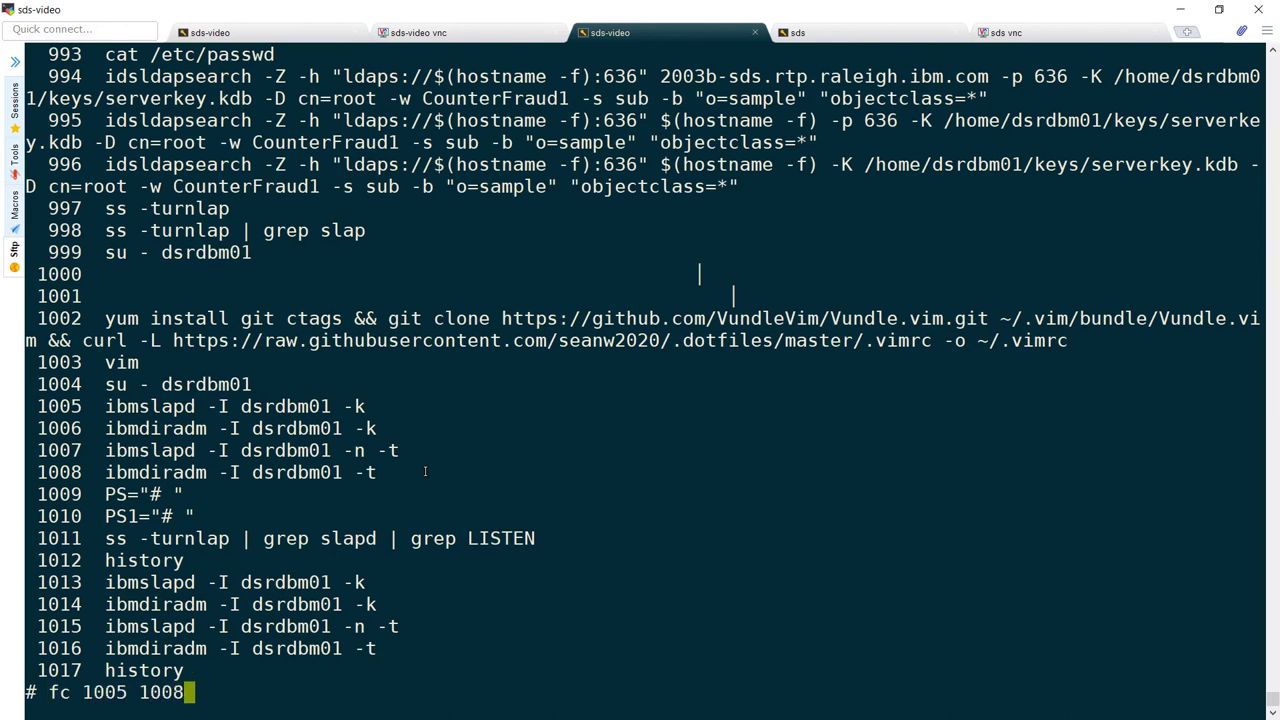
{"action": "key", "text": "Return"}
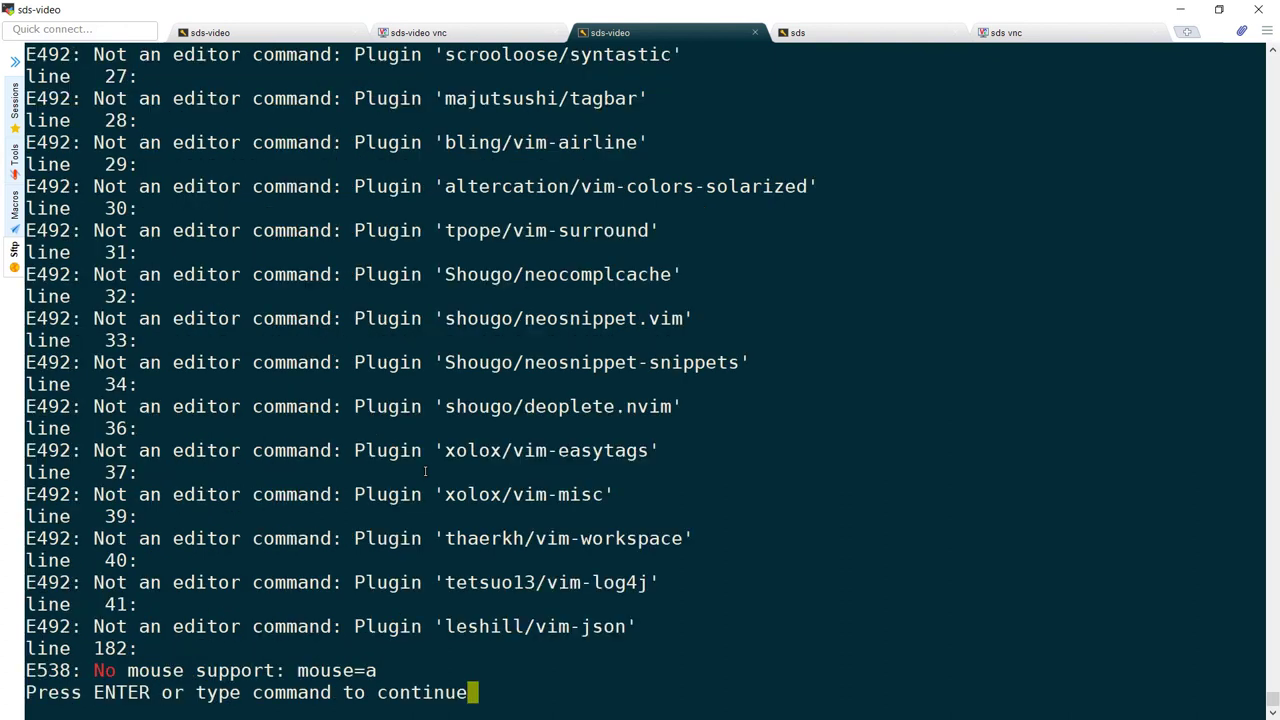
{"action": "key", "text": "Return"}
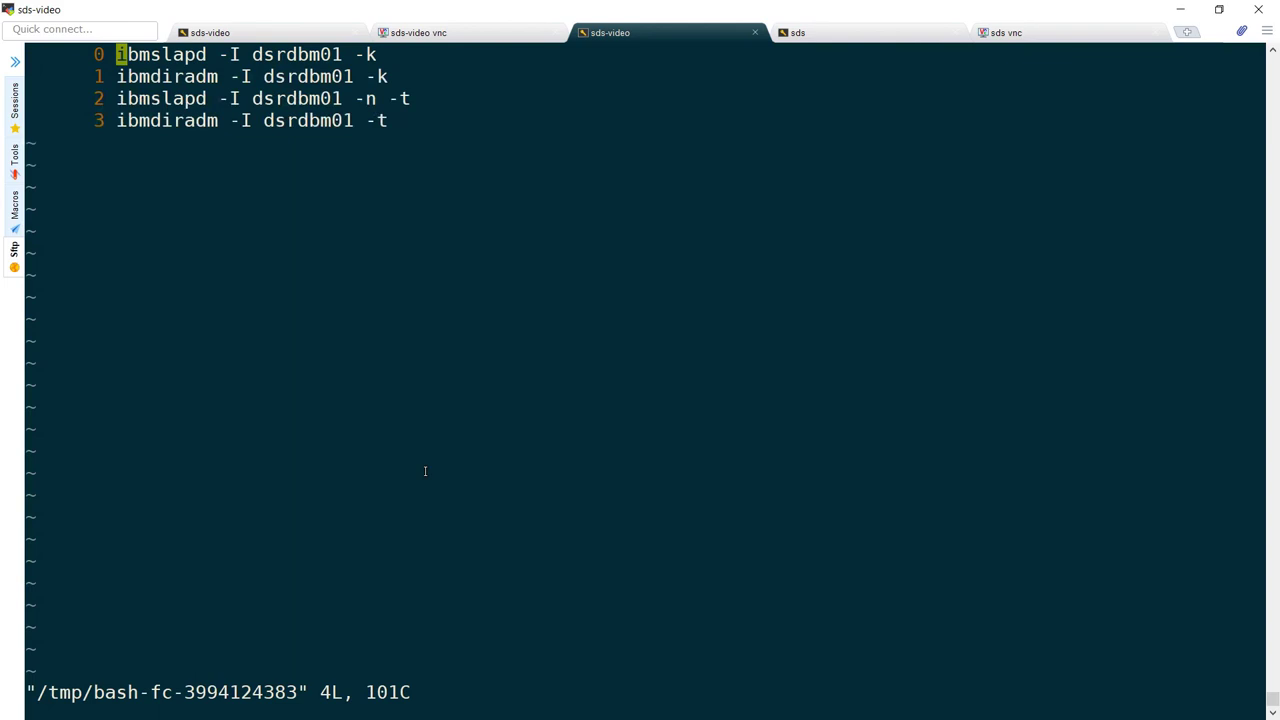
{"action": "type", "text": ":wq"}
{"action": "key", "text": "Return"}
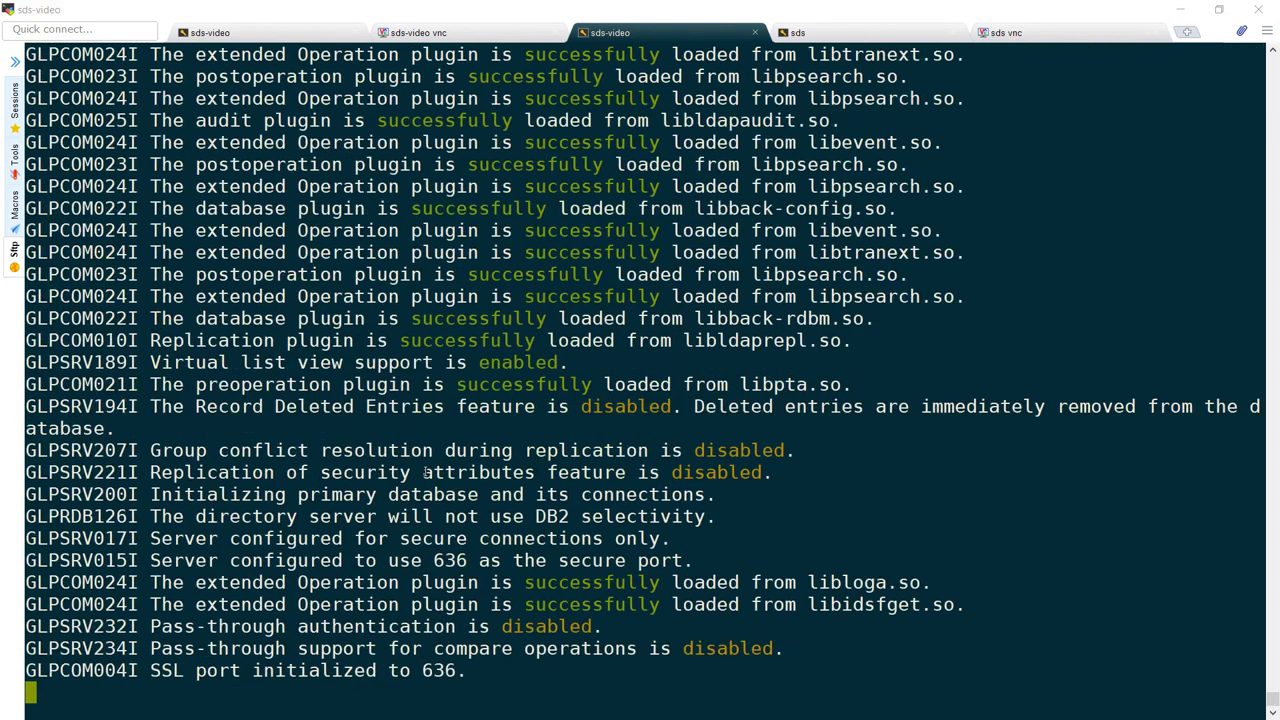
Step: Check with ss that ibmslapd now listens only on port 636
{"action": "scroll", "coordinate": [519, 232], "scroll_direction": "up", "scroll_amount": 2}
{"action": "scroll", "coordinate": [483, 120], "scroll_direction": "up", "scroll_amount": 1}
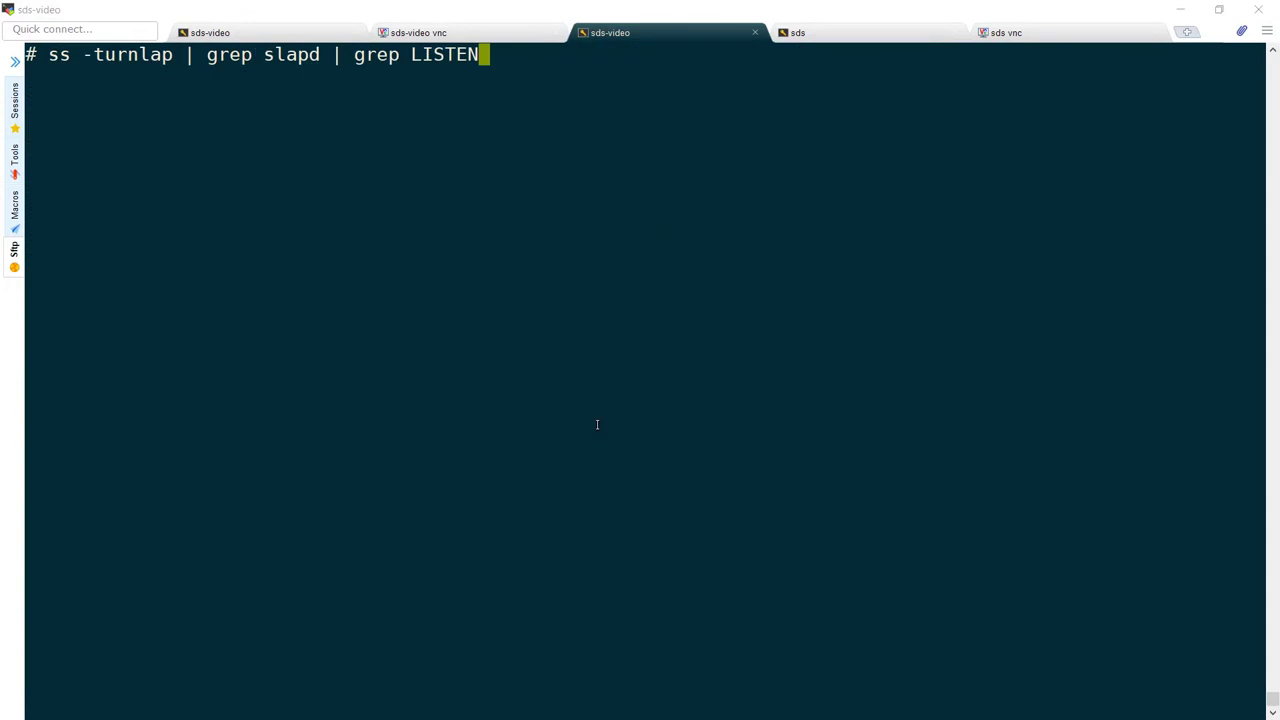
{"action": "key", "text": "Return"}
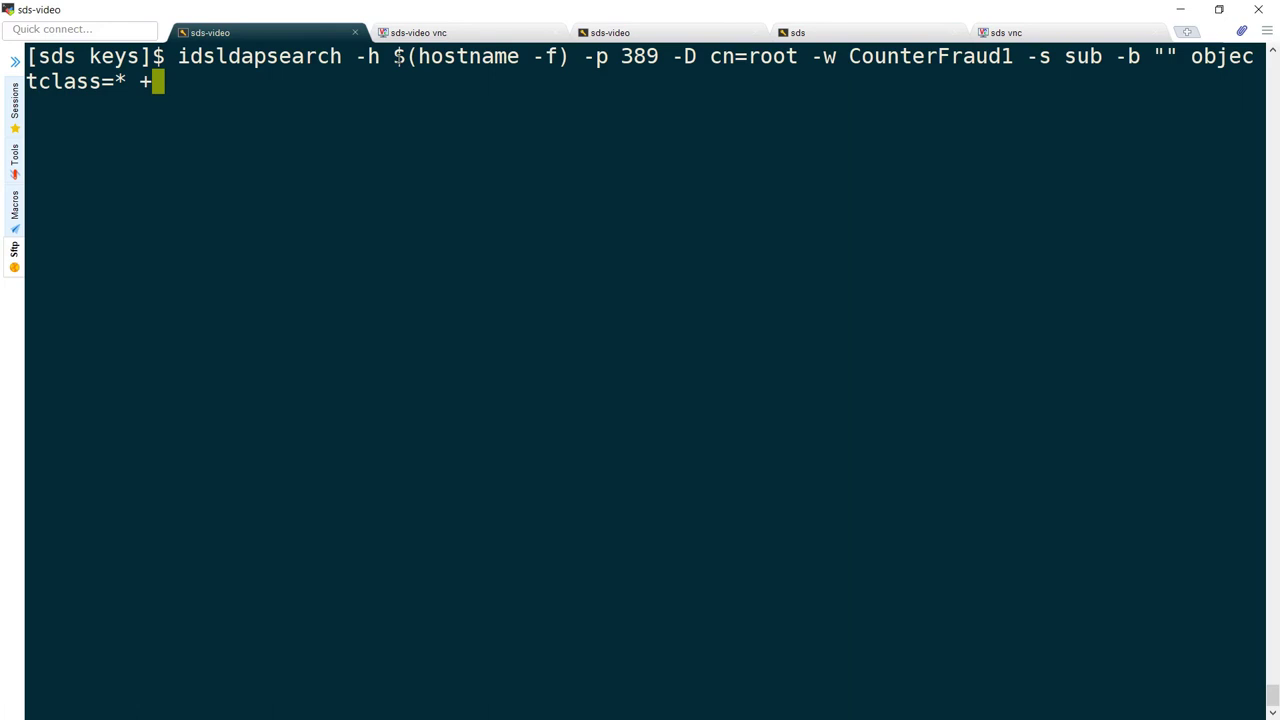
Step: Run the idsldapsearch on port 389 and confirm it can't contact the LDAP server
{"action": "left_click_drag", "start_coordinate": [588, 58], "coordinate": [657, 58]}
{"action": "left_click", "coordinate": [647, 58]}
{"action": "key", "text": "Return"}
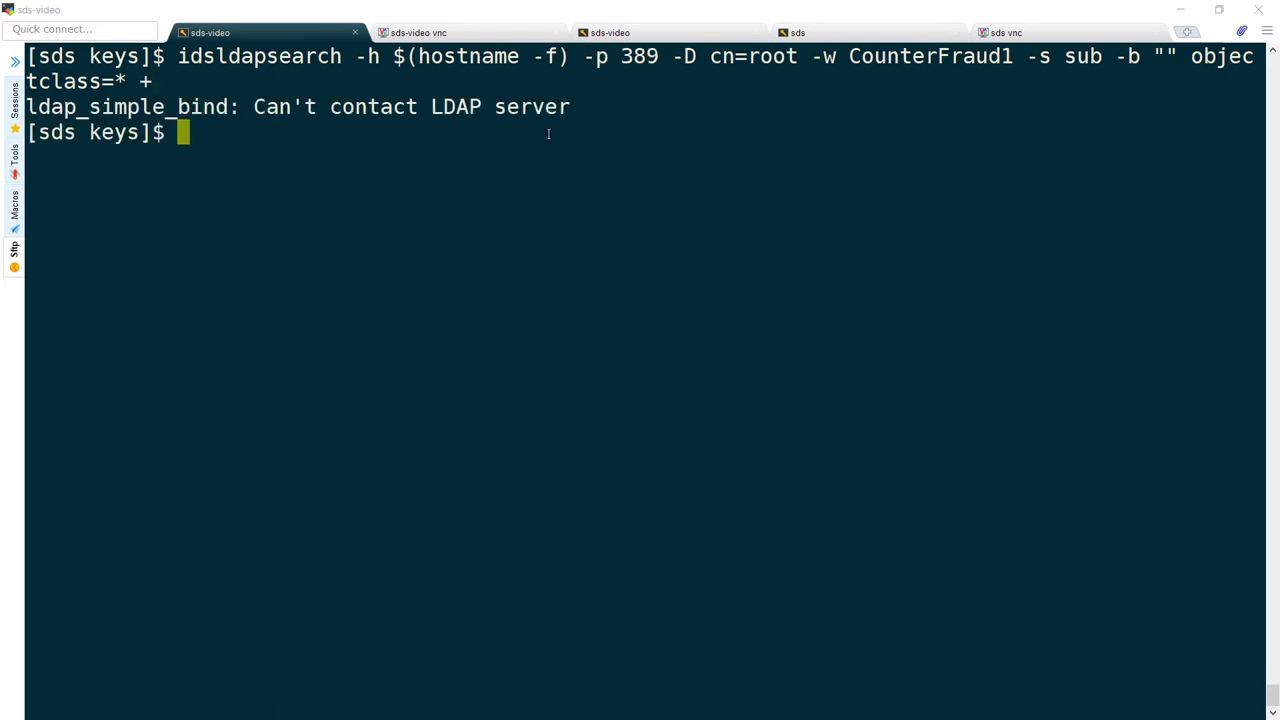
{"action": "left_click_drag", "start_coordinate": [126, 106], "coordinate": [570, 106]}
{"action": "left_click_drag", "start_coordinate": [610, 56], "coordinate": [660, 58]}
{"action": "left_click", "coordinate": [666, 123]}
Step: Change ibm-slapdSecurity from SSL to SSLTLS in serverauth.ldif and recall the idsldapmodify command
{"action": "type", "text": "fg"}
{"action": "key", "text": "Return"}
{"action": "key", "text": "alt+Tab"}
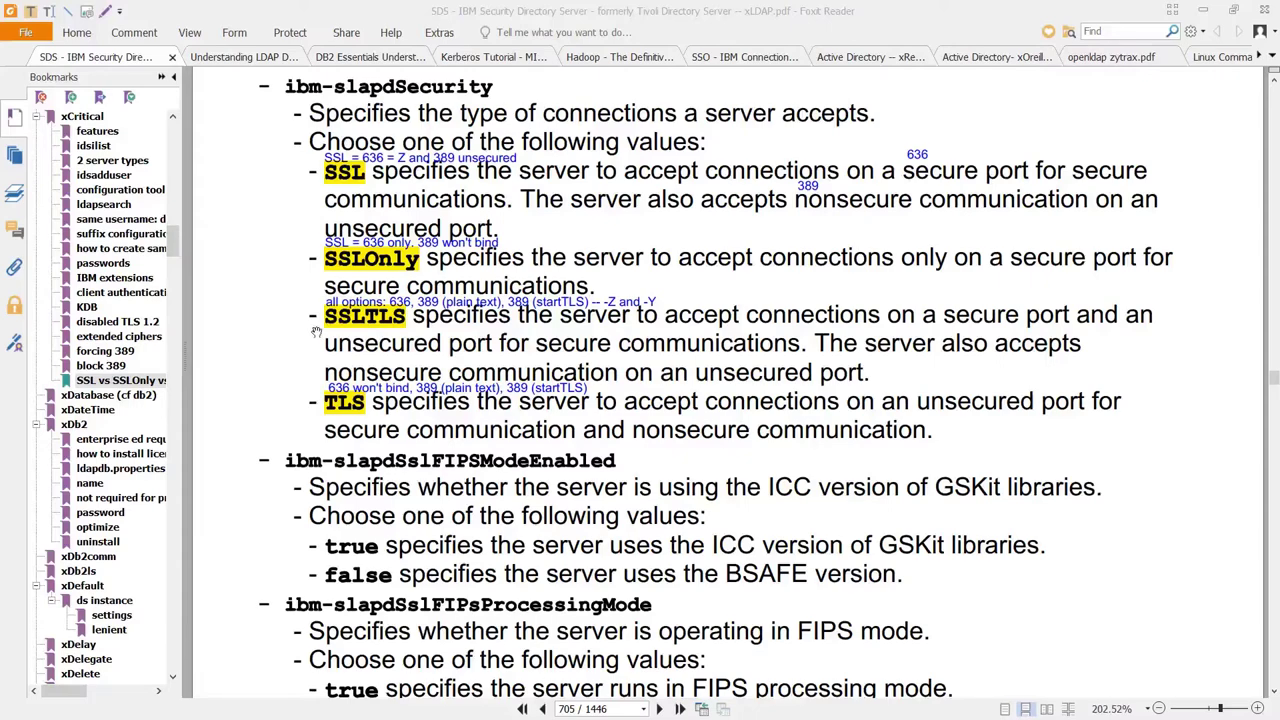
{"action": "key", "text": "alt+Tab"}
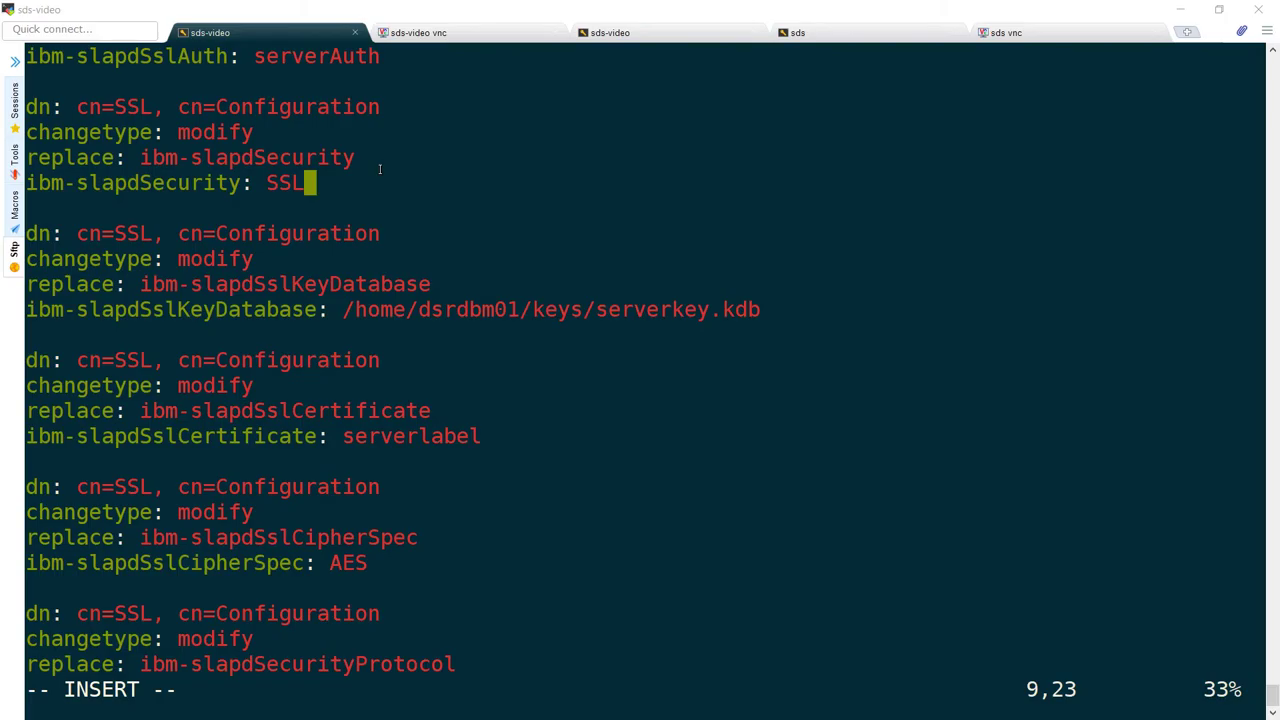
{"action": "type", "text": "TLS"}
{"action": "key", "text": "Escape"}
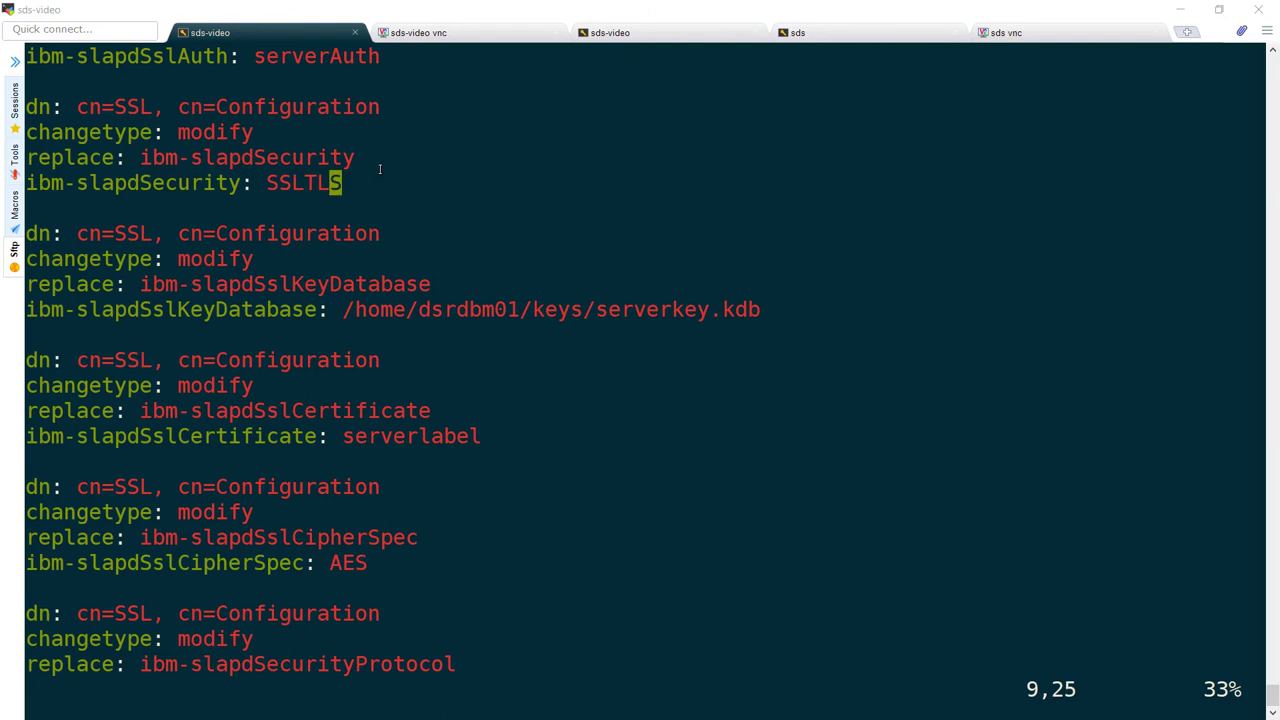
{"action": "key", "text": "ctrl+z"}
{"action": "key", "text": "Up"}
{"action": "key", "text": "Up"}
{"action": "key", "text": "Up"}
{"action": "key", "text": "Up"}
{"action": "key", "text": "Home"}
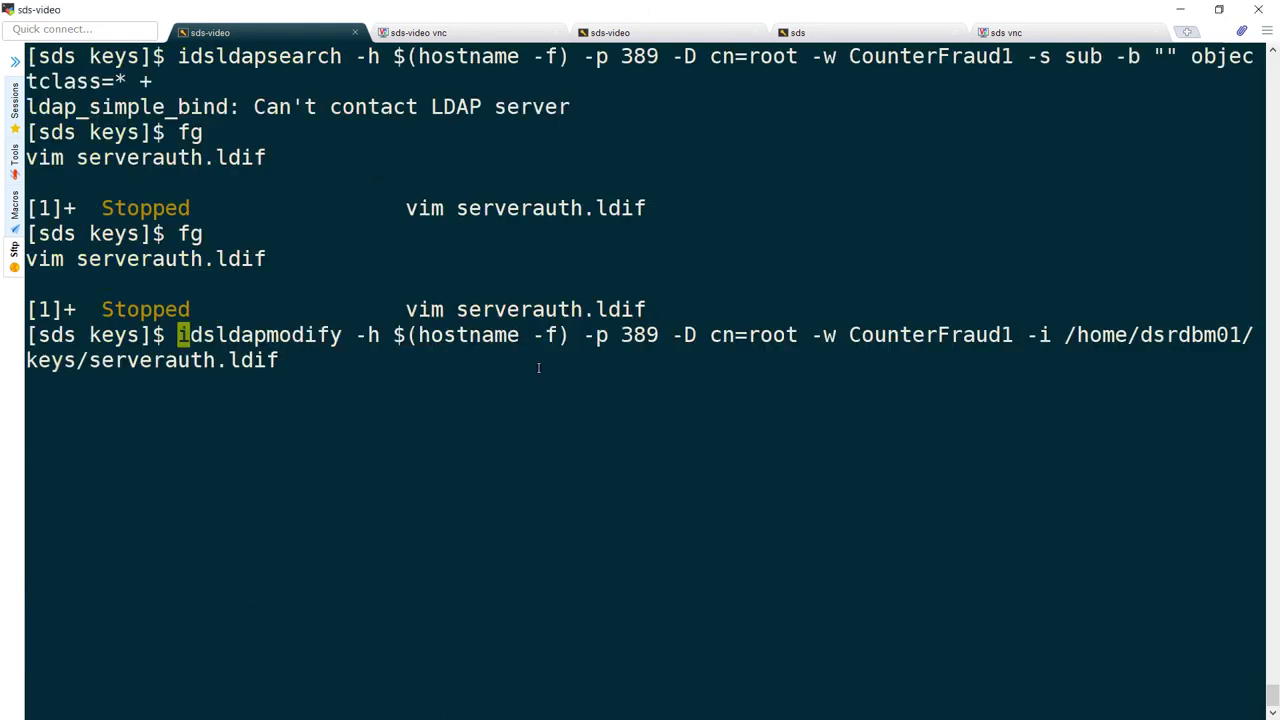
Step: Run the recalled idsldapmodify against port 389
{"action": "double_click", "coordinate": [297, 340]}
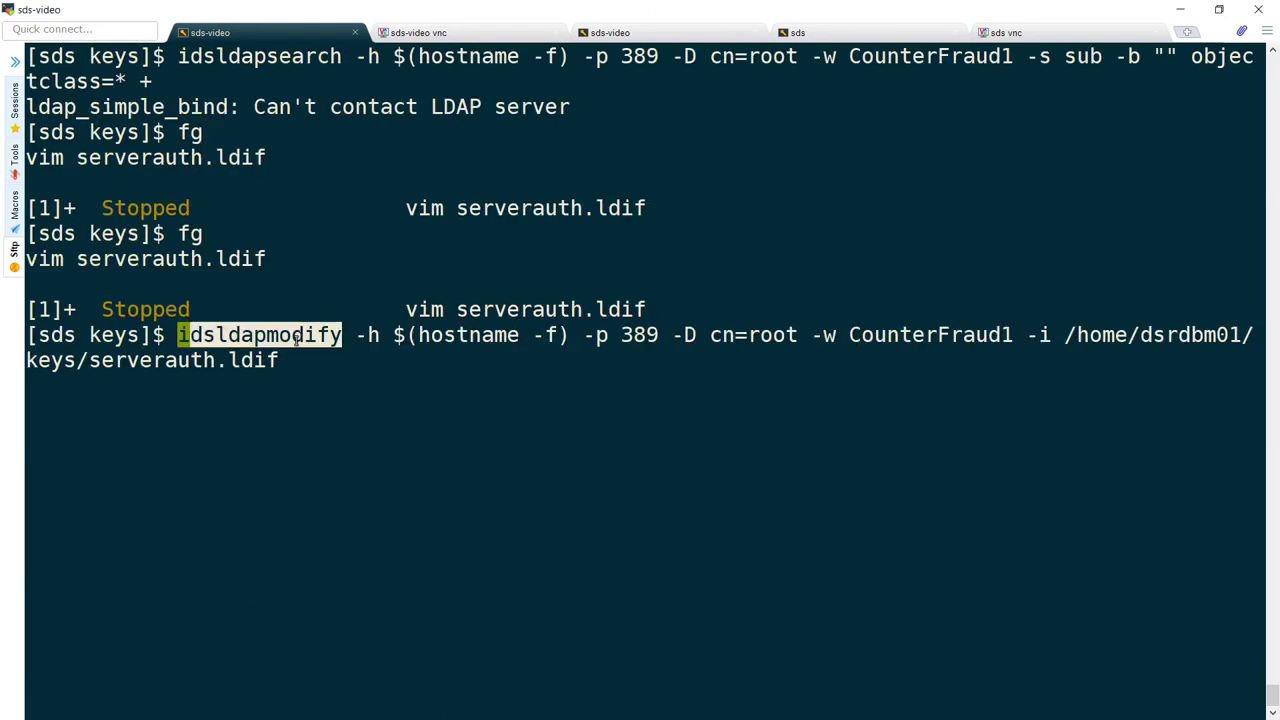
{"action": "left_click", "coordinate": [618, 340]}
{"action": "key", "text": "Return"}
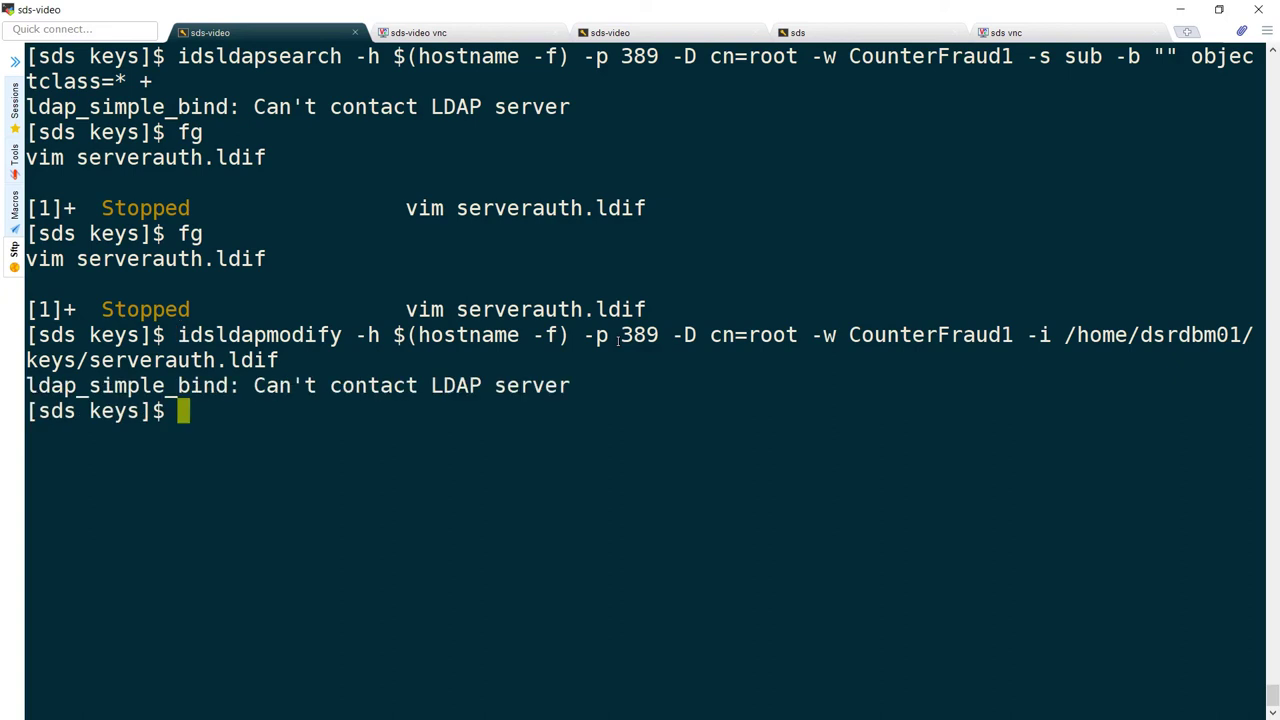
{"action": "key", "text": "alt+Tab"}
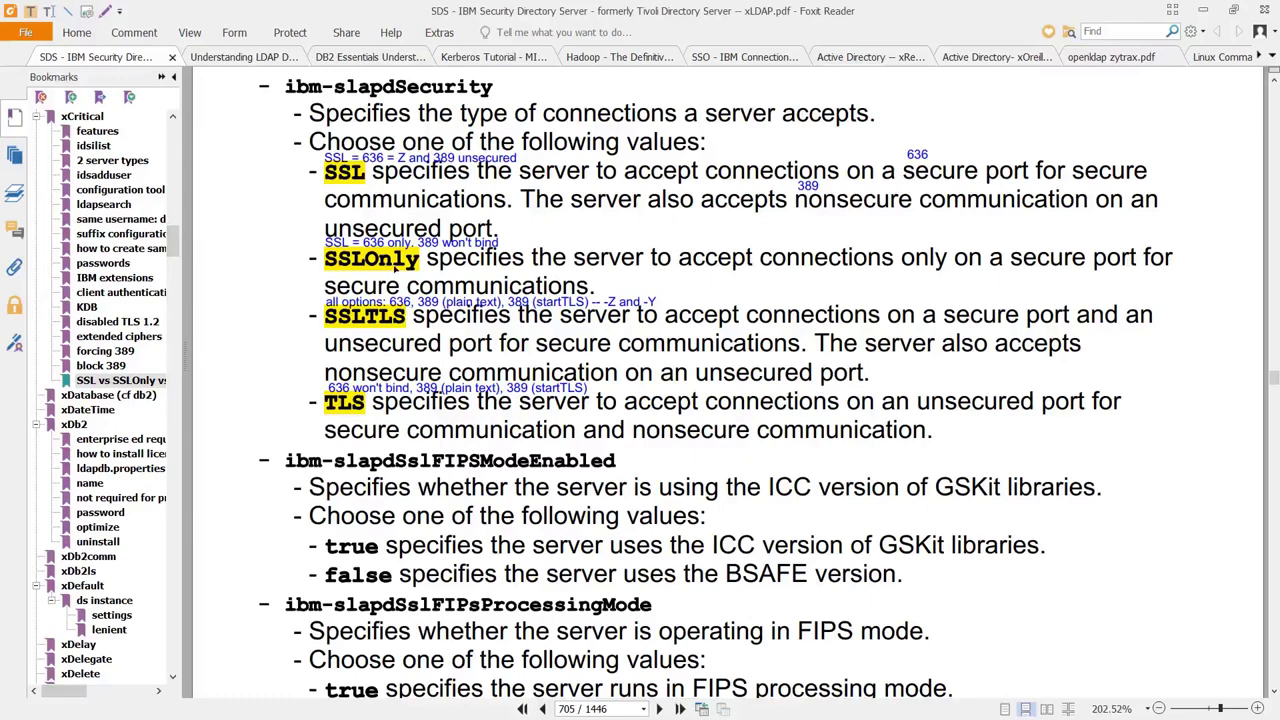
{"action": "key", "text": "alt+Tab"}
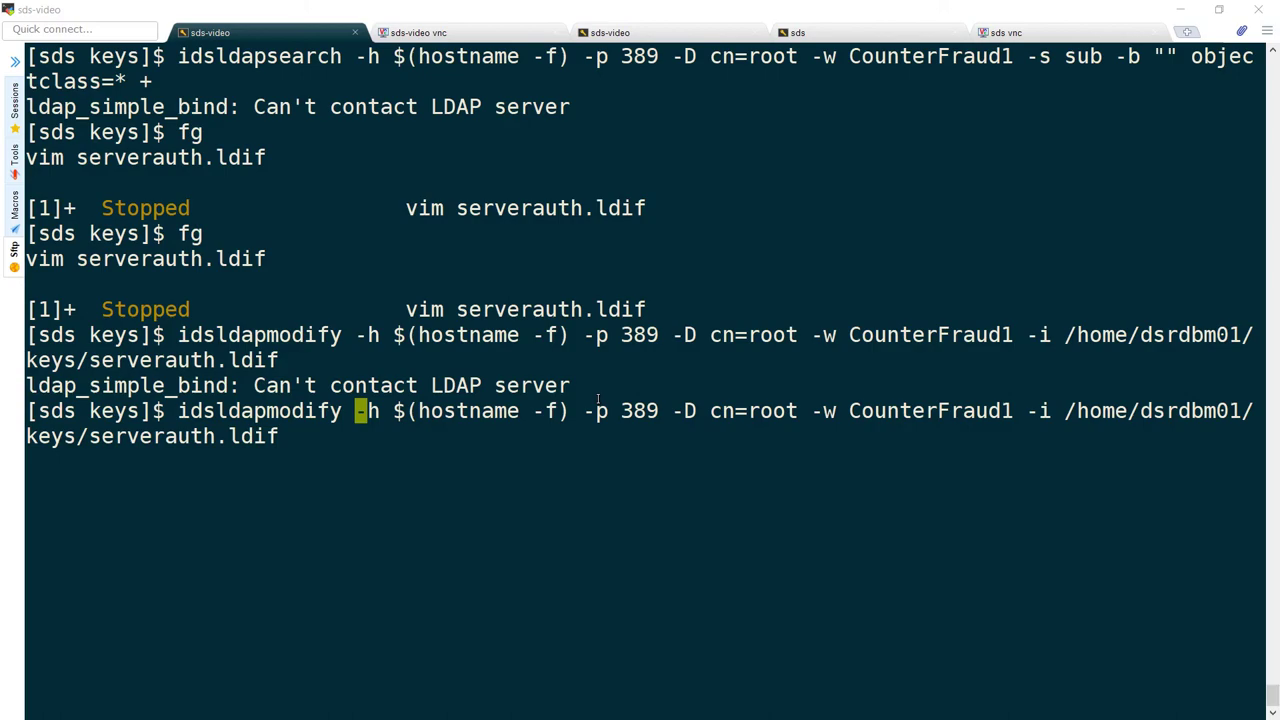
Step: Rerun idsldapmodify with -Z, port 636 and -K /home/dsrdbm01/keys/serverkey.kdb
{"action": "type", "text": "-Z"}
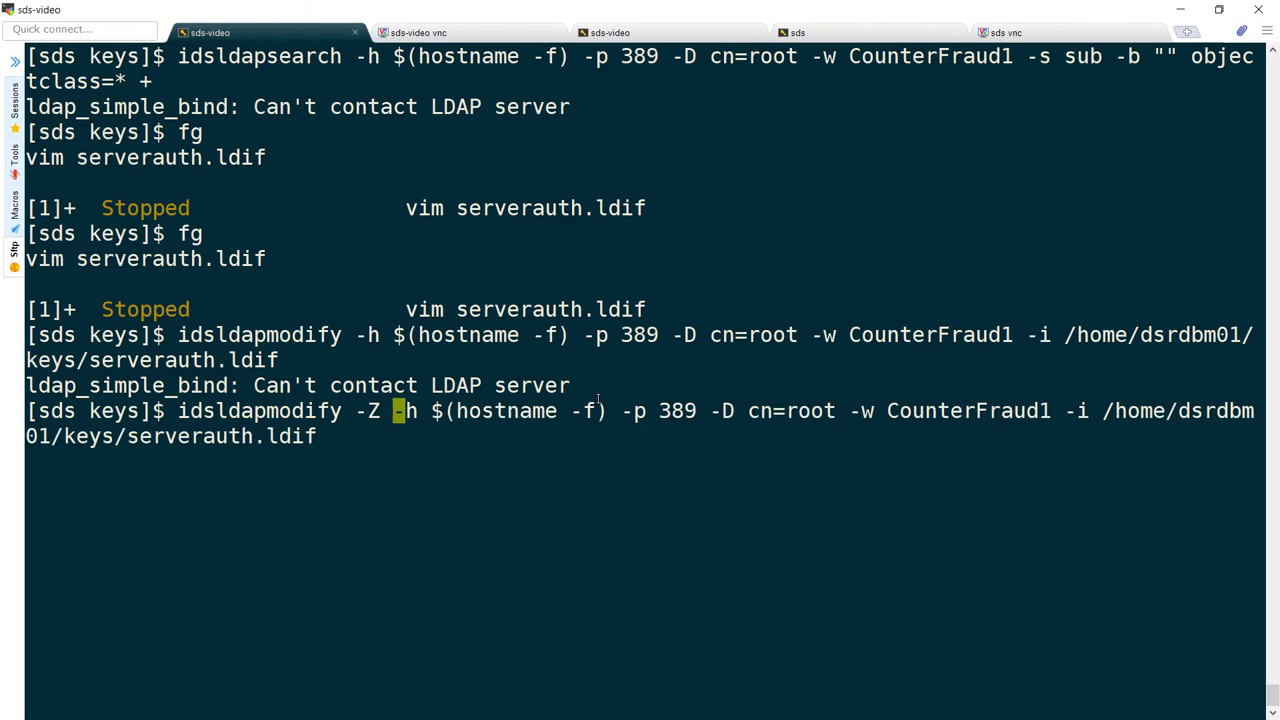
{"action": "key", "text": "Right"}
{"action": "key", "text": "Right"}
{"action": "key", "text": "Right"}
{"action": "key", "text": "Right"}
{"action": "key", "text": "Right"}
{"action": "key", "text": "Right"}
{"action": "key", "text": "Right"}
{"action": "key", "text": "Right"}
{"action": "key", "text": "Right"}
{"action": "key", "text": "Right"}
{"action": "key", "text": "Right"}
{"action": "key", "text": "Right"}
{"action": "key", "text": "Right"}
{"action": "key", "text": "Right"}
{"action": "key", "text": "Right"}
{"action": "key", "text": "Right"}
{"action": "key", "text": "Right"}
{"action": "key", "text": "Right"}
{"action": "key", "text": "Right"}
{"action": "key", "text": "Right"}
{"action": "key", "text": "Delete"}
{"action": "key", "text": "Delete"}
{"action": "type", "text": "636"}
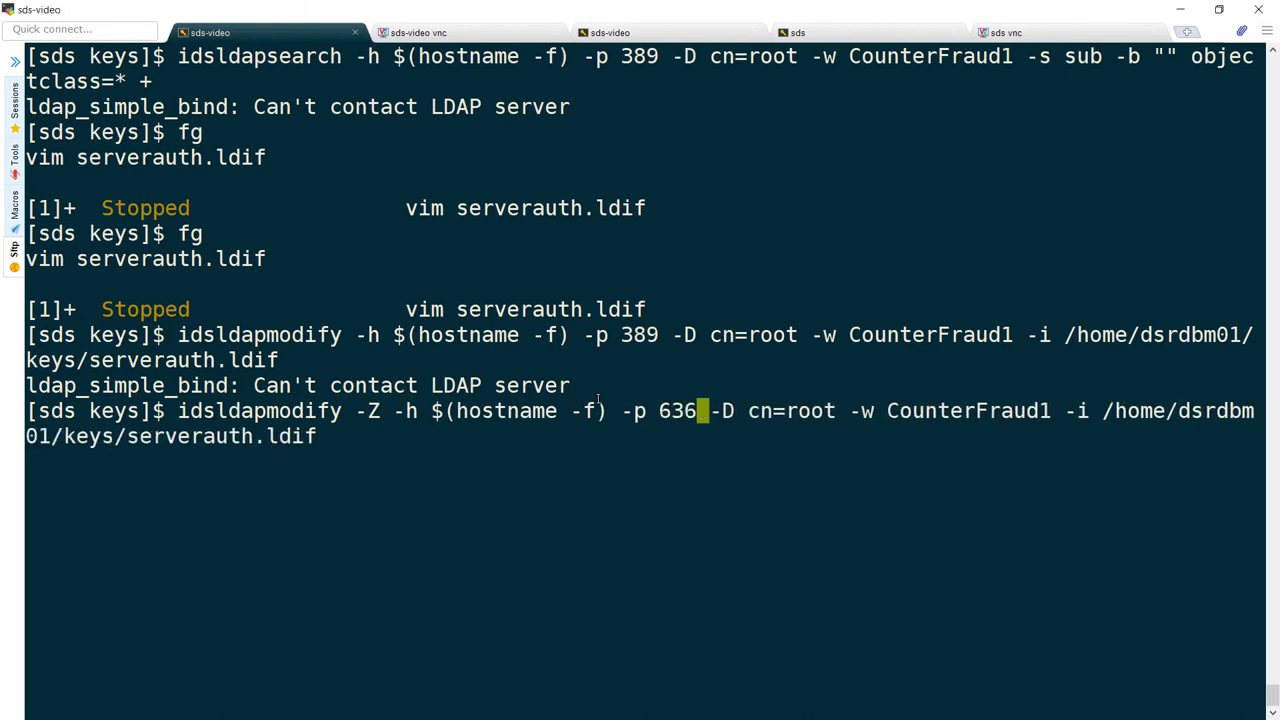
{"action": "key", "text": "Right"}
{"action": "key", "text": "Right"}
{"action": "key", "text": "Right"}
{"action": "type", "text": "-K"}
{"action": "right_click", "coordinate": [479, 205]}
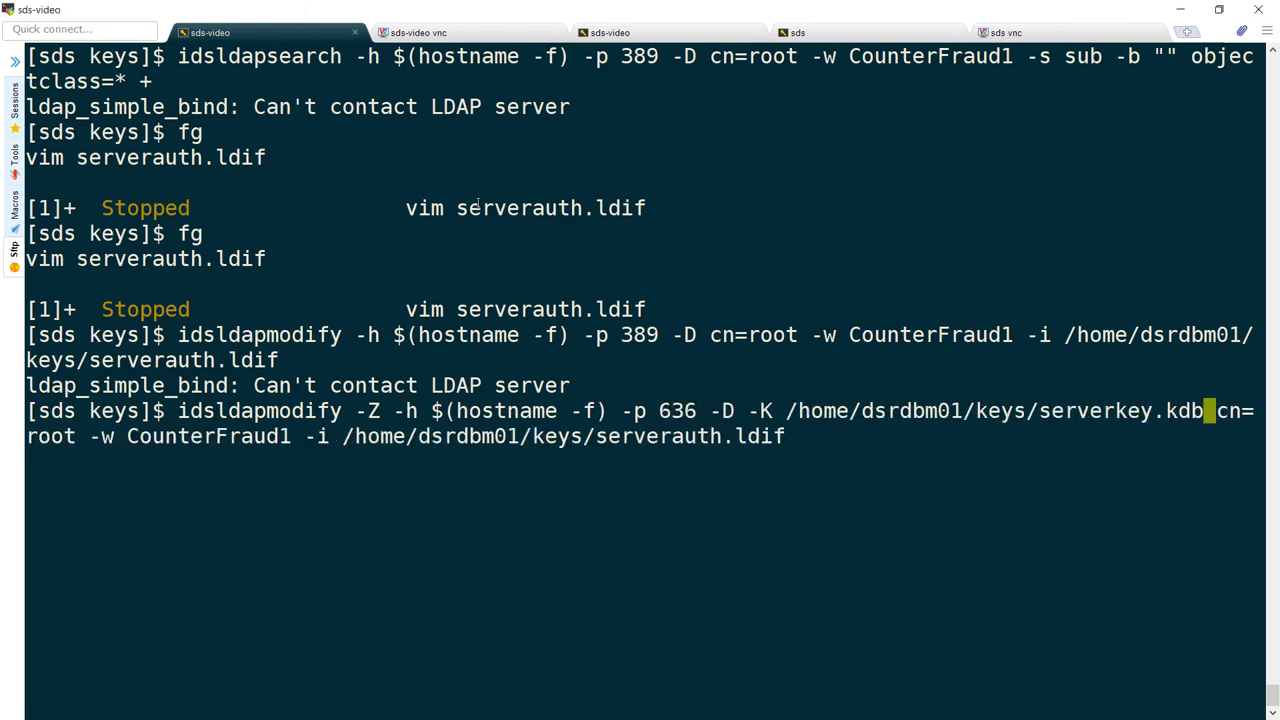
{"action": "key", "text": "BackSpace"}
{"action": "key", "text": "End"}
{"action": "key", "text": "Return"}
Step: Fix the misplaced -D so it precedes cn=root and rerun the modify on port 636
{"action": "key", "text": "Up"}
{"action": "key", "text": "Delete"}
{"action": "key", "text": "Delete"}
{"action": "key", "text": "Delete"}
{"action": "key", "text": "ctrl+Right"}
{"action": "key", "text": "ctrl+Right"}
{"action": "key", "text": "ctrl+Right"}
{"action": "key", "text": "ctrl+Right"}
{"action": "key", "text": "ctrl+Right"}
{"action": "key", "text": "ctrl+Right"}
{"action": "key", "text": "ctrl+Right"}
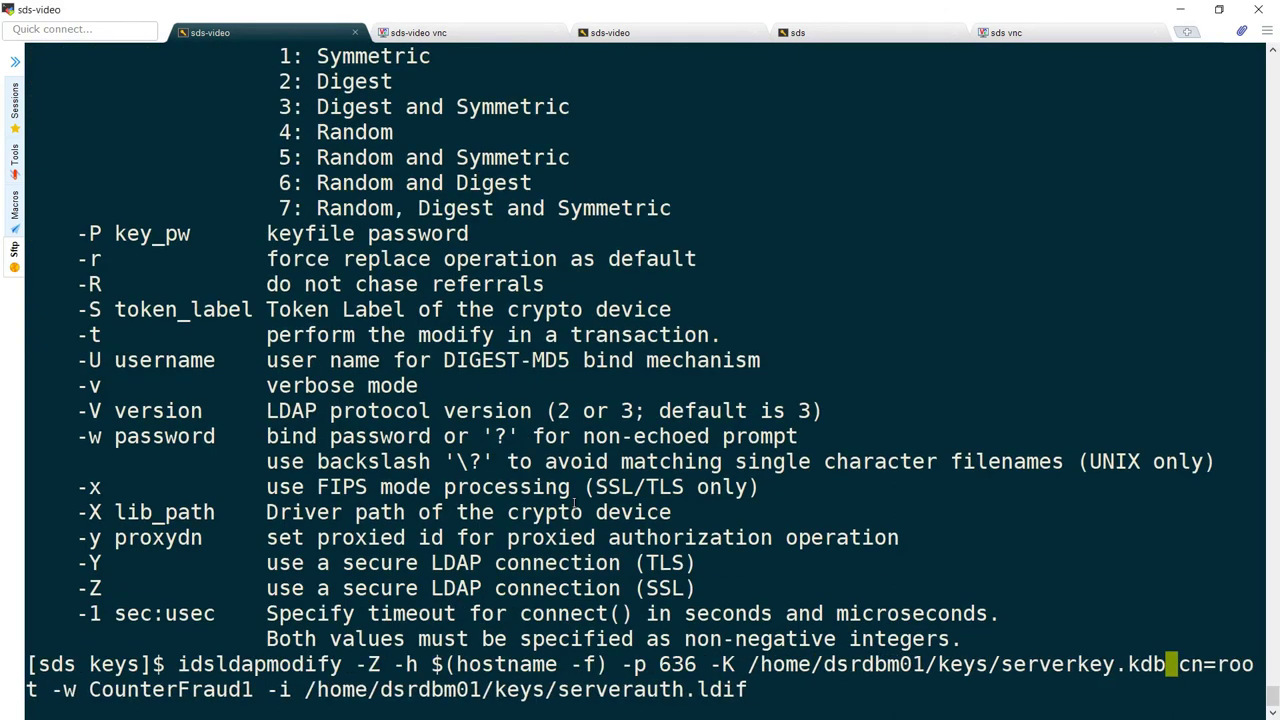
{"action": "key", "text": "ctrl+Left"}
{"action": "type", "text": "-D"}
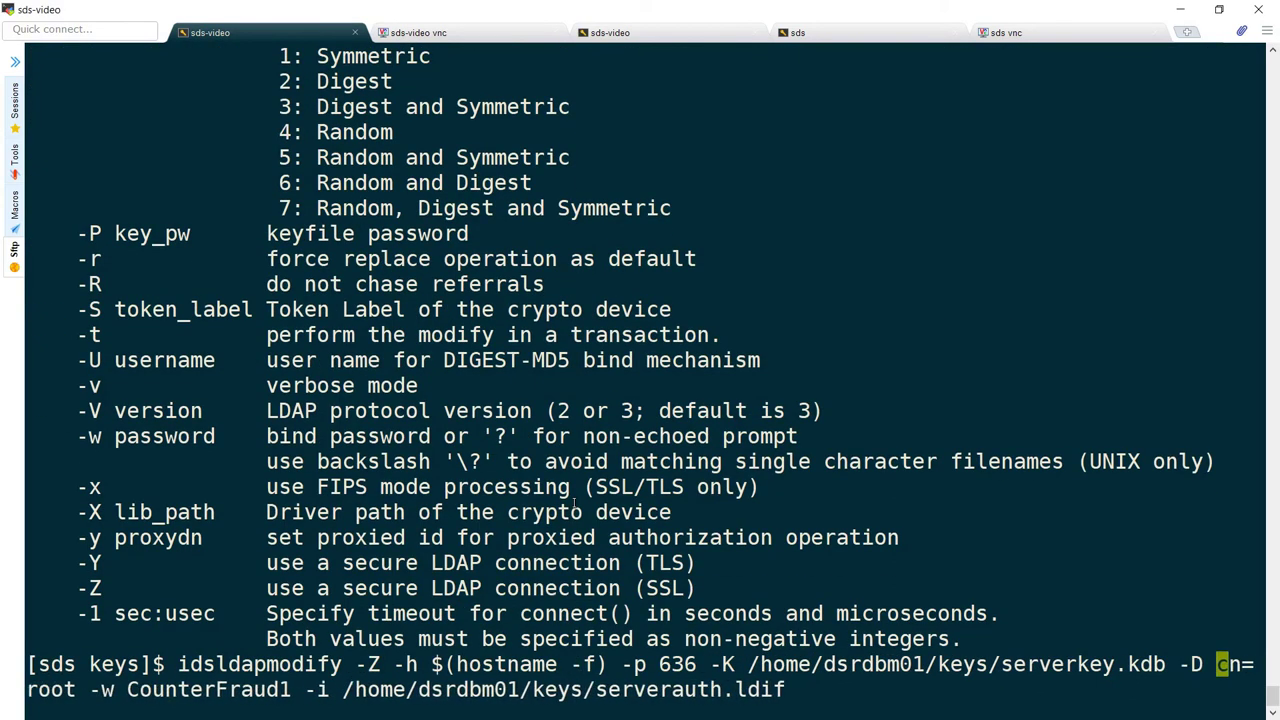
{"action": "key", "text": "Return"}
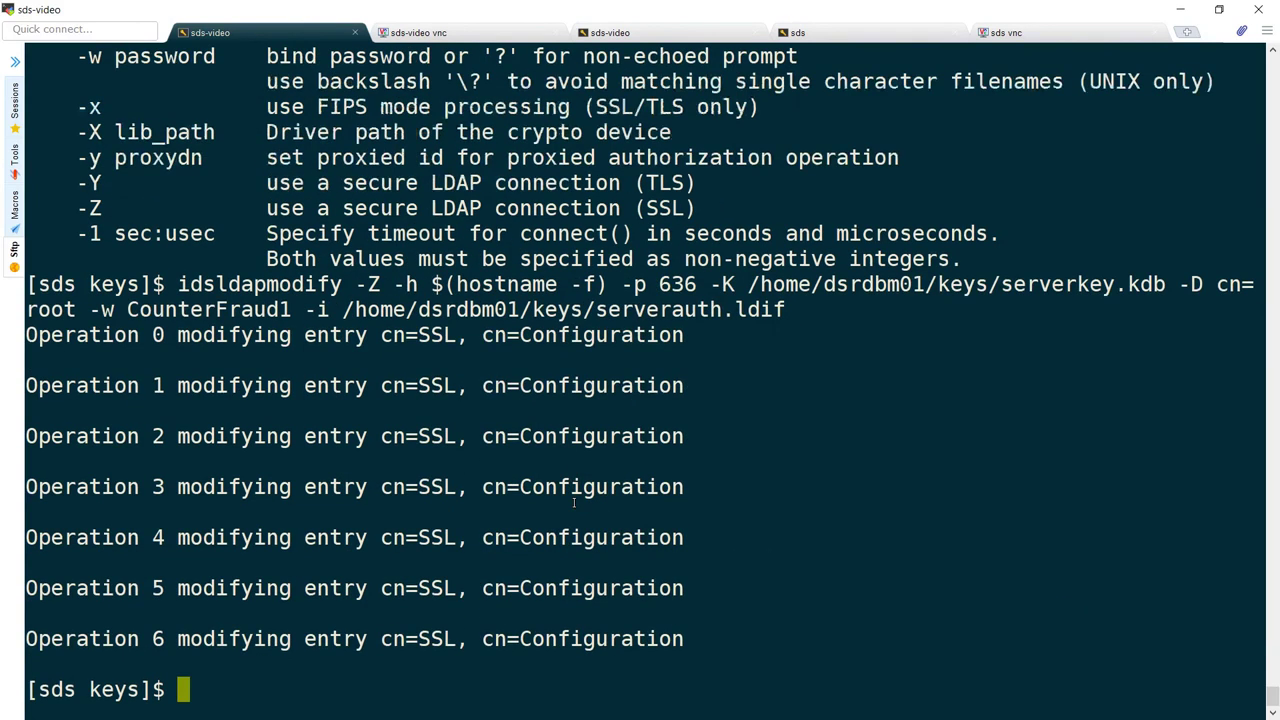
Step: Restart the directory server with the saved fc commands and confirm ports 389 and 636 initialize
{"action": "left_click", "coordinate": [612, 32]}
{"action": "key", "text": "Return"}
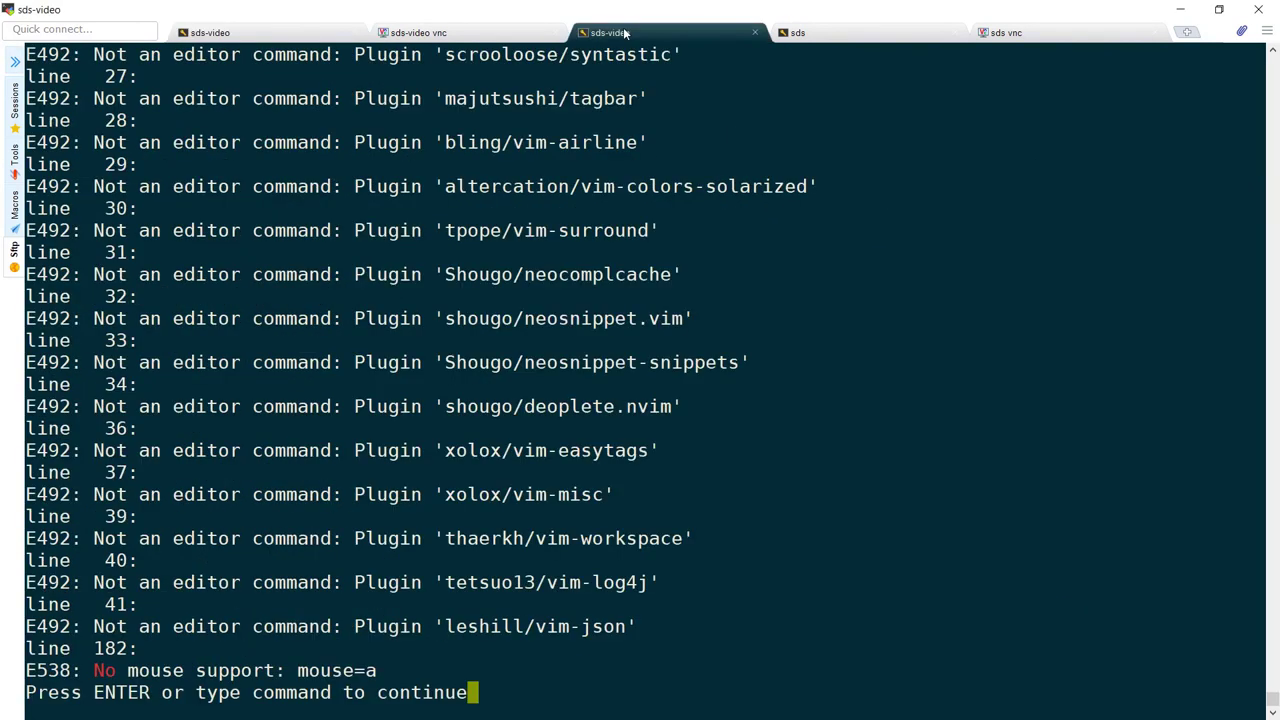
{"action": "key", "text": "Return"}
{"action": "type", "text": ":wq"}
{"action": "key", "text": "Return"}
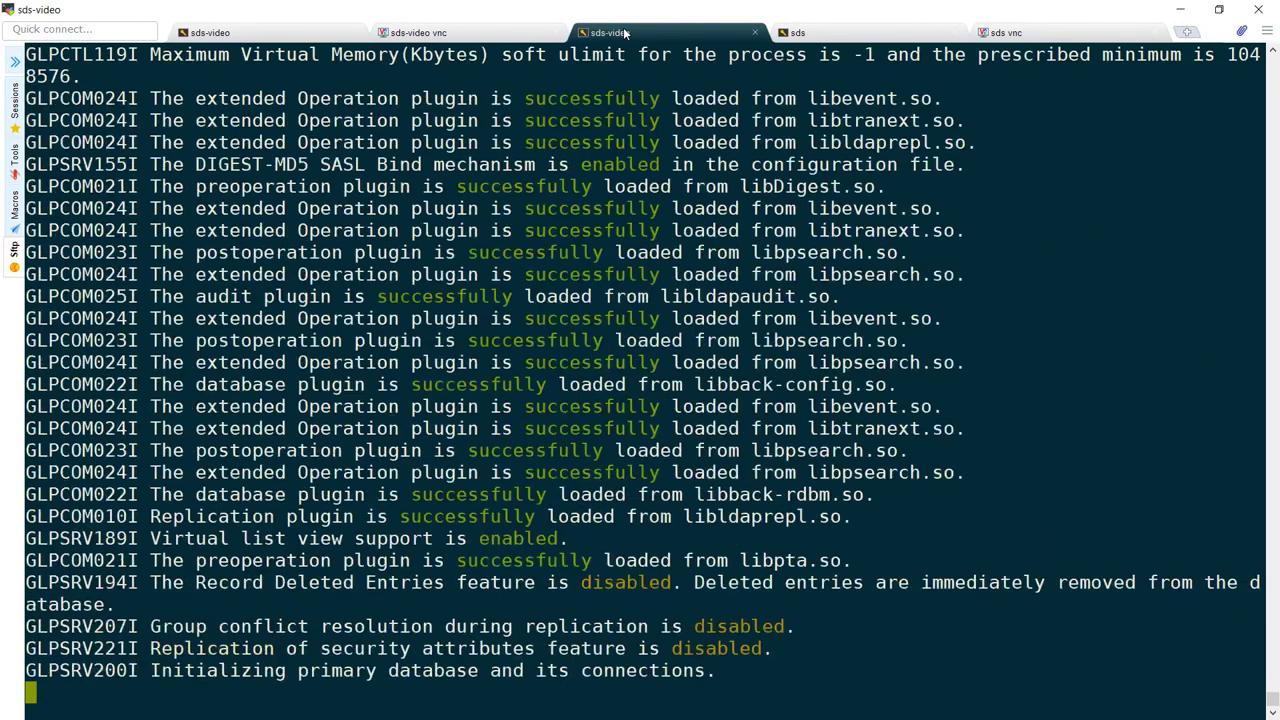
{"action": "left_click_drag", "start_coordinate": [343, 164], "coordinate": [462, 176]}
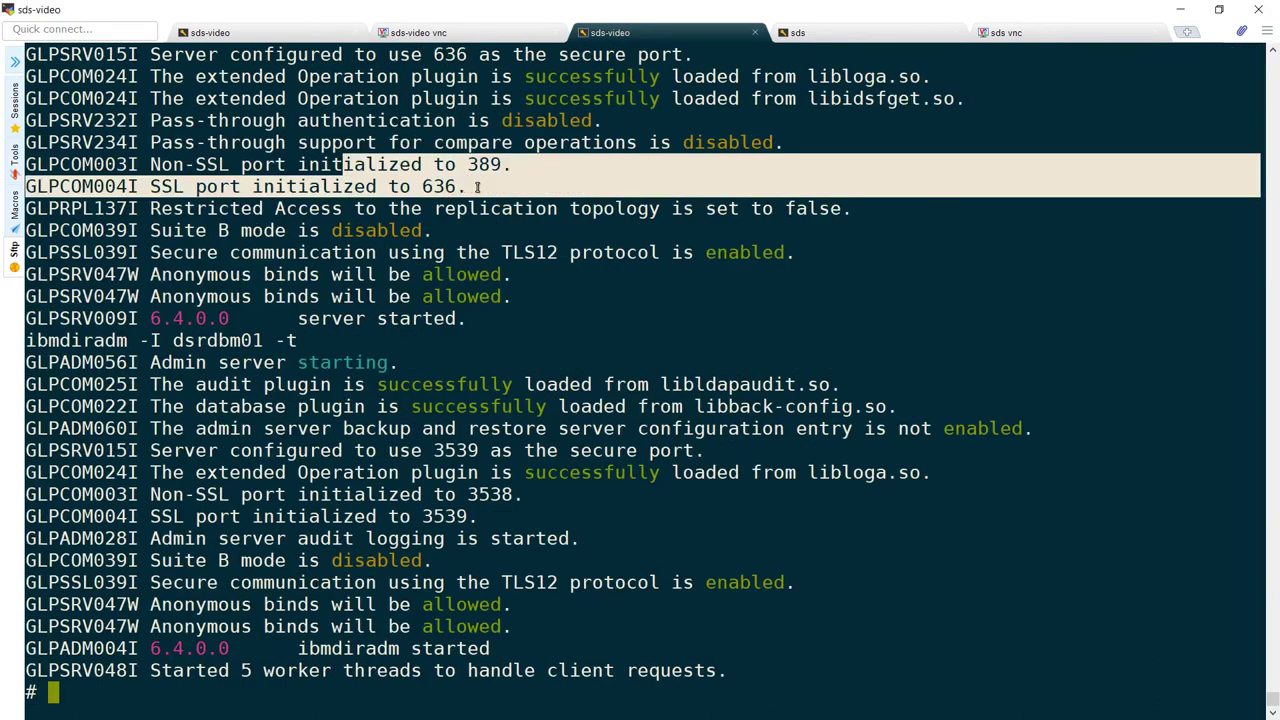
Step: Run the idsldapsearch -Z secure search on port 636 and get entries back
{"action": "key", "text": "alt+Tab"}
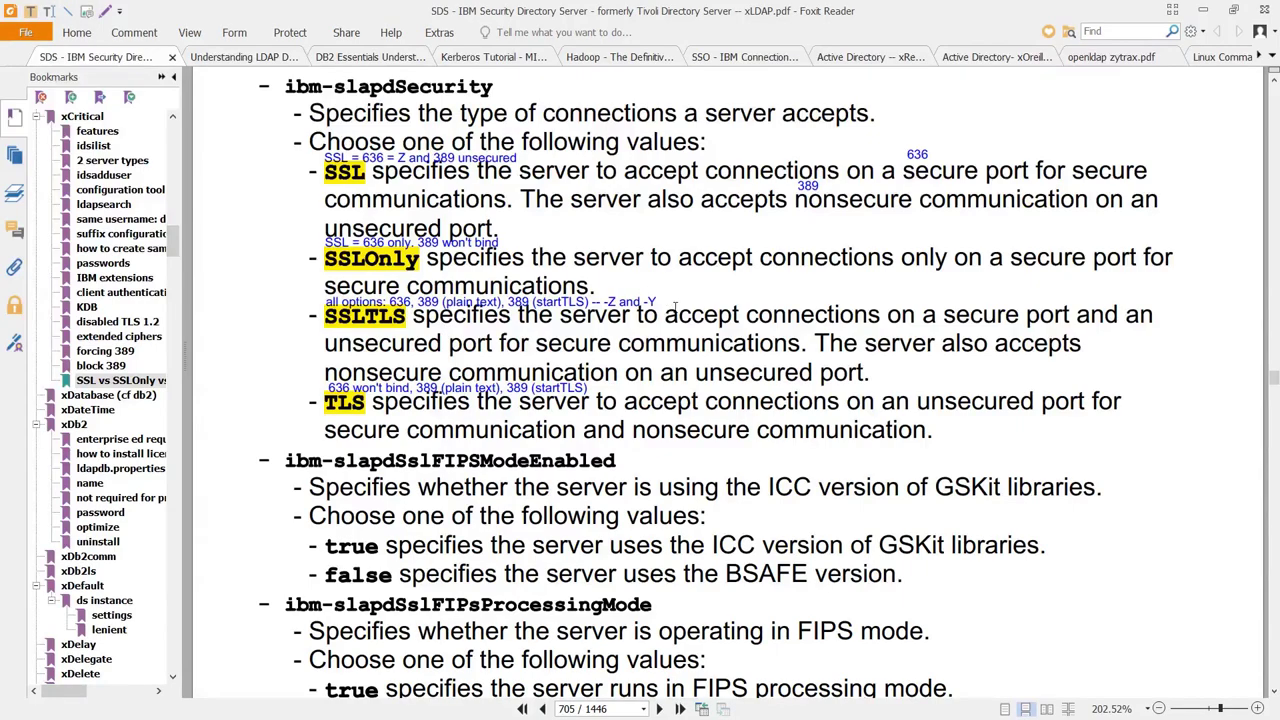
{"action": "key", "text": "alt+Tab"}
{"action": "key", "text": "Return"}
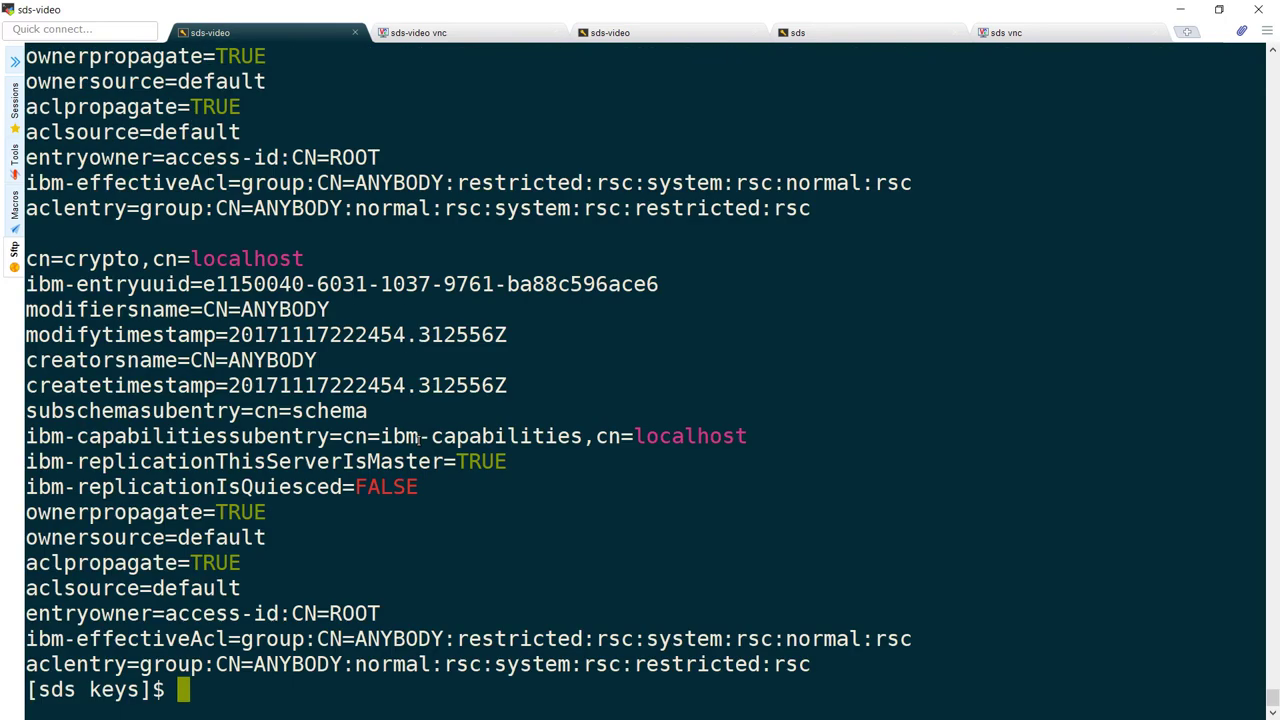
{"action": "key", "text": "ctrl+l"}
{"action": "key", "text": "Up"}
{"action": "key", "text": "Home"}
{"action": "key", "text": "Right"}
{"action": "key", "text": "Right"}
{"action": "key", "text": "Right"}
{"action": "key", "text": "Right"}
{"action": "key", "text": "Right"}
{"action": "key", "text": "Right"}
{"action": "key", "text": "Right"}
{"action": "key", "text": "Right"}
{"action": "key", "text": "Right"}
{"action": "key", "text": "Right"}
{"action": "key", "text": "Right"}
{"action": "key", "text": "Right"}
{"action": "key", "text": "Right"}
{"action": "key", "text": "Right"}
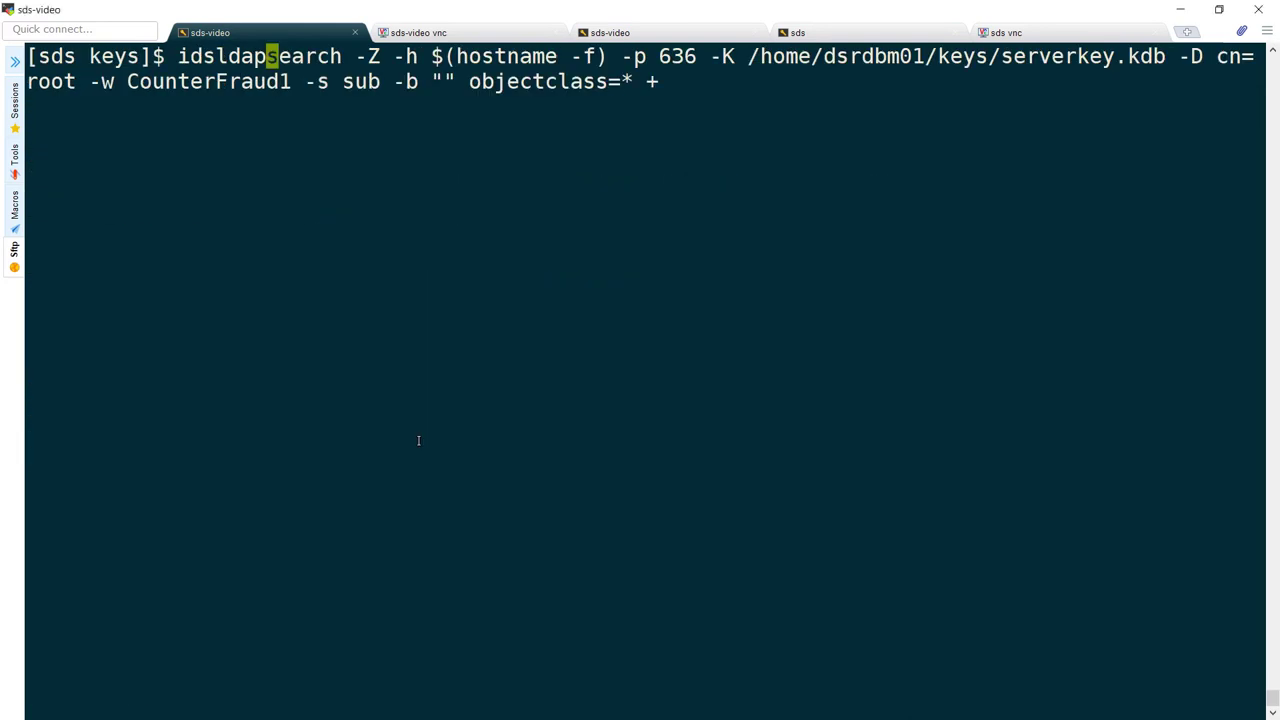
{"action": "key", "text": "Right"}
{"action": "key", "text": "Return"}
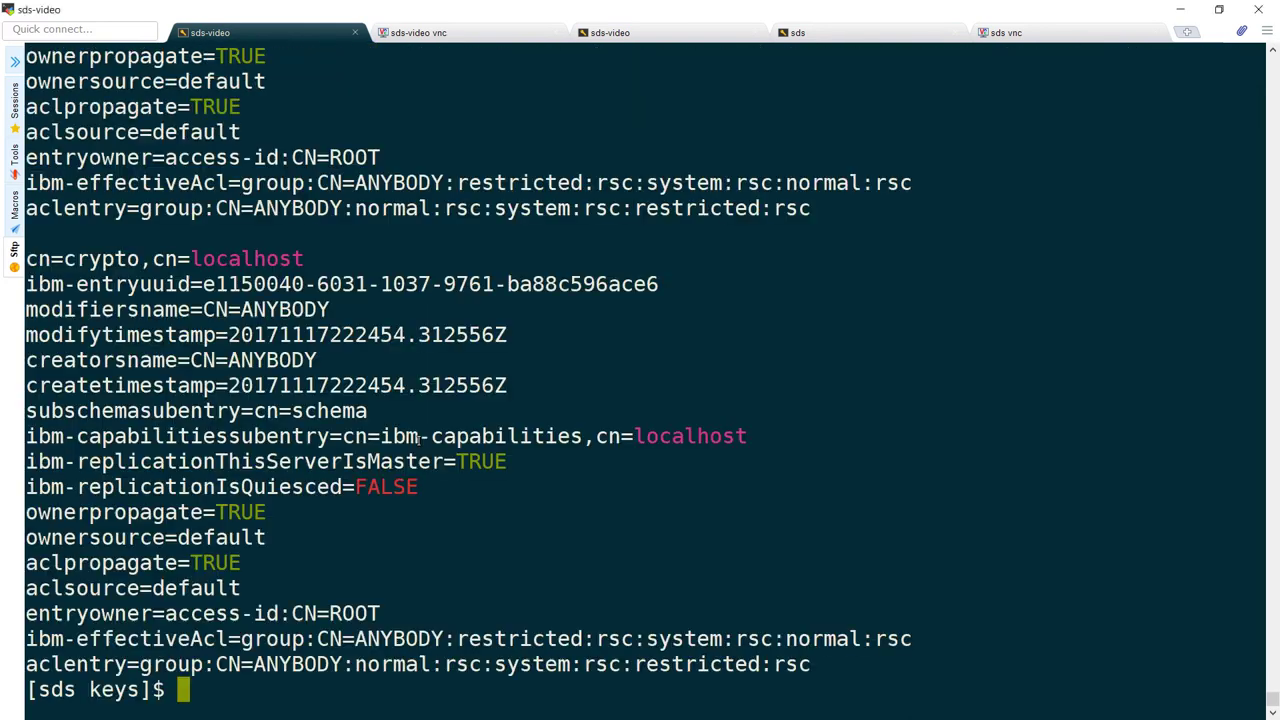
Step: Change -Z to -Y and run the StartTLS search on port 389
{"action": "key", "text": "ctrl+l"}
{"action": "key", "text": "Up"}
{"action": "key", "text": "Home"}
{"action": "key", "text": "Right"}
{"action": "key", "text": "Right"}
{"action": "key", "text": "Right"}
{"action": "key", "text": "Right"}
{"action": "key", "text": "Right"}
{"action": "key", "text": "Right"}
{"action": "key", "text": "Right"}
{"action": "key", "text": "Right"}
{"action": "key", "text": "Right"}
{"action": "key", "text": "Right"}
{"action": "key", "text": "Right"}
{"action": "key", "text": "Right"}
{"action": "key", "text": "Right"}
{"action": "key", "text": "Right"}
{"action": "key", "text": "Right"}
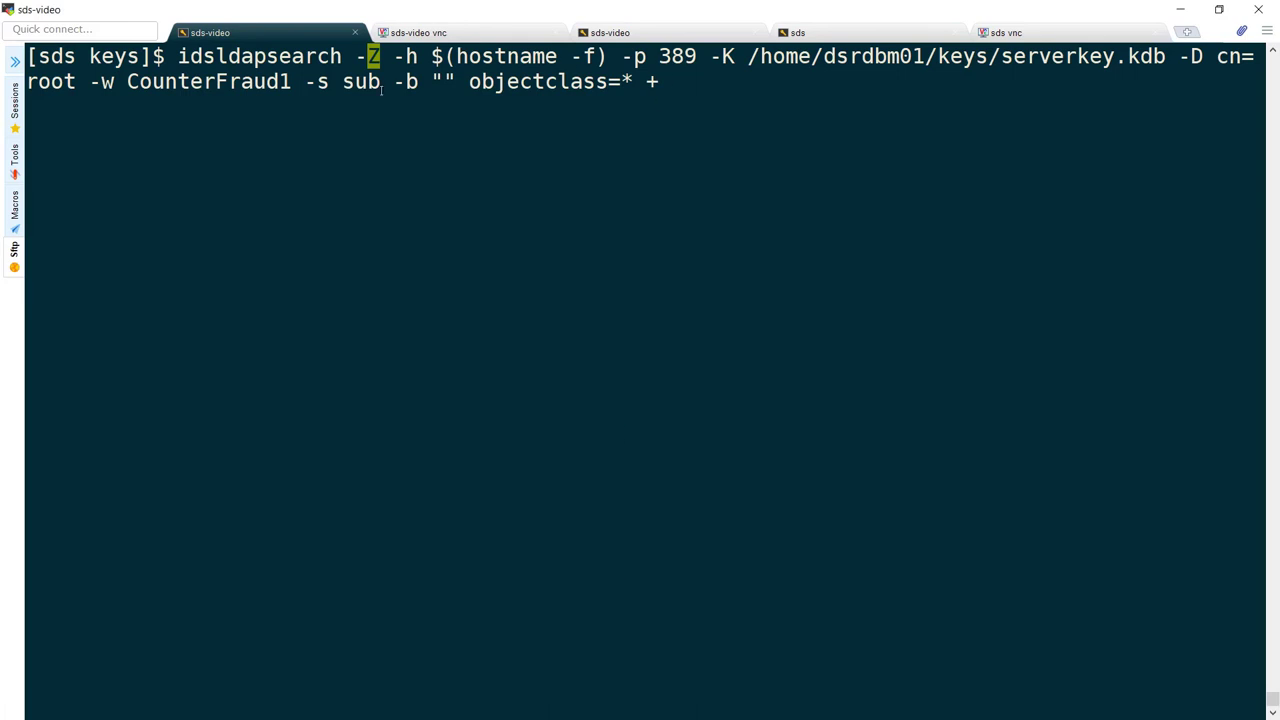
{"action": "key", "text": "Delete"}
{"action": "type", "text": "Y"}
{"action": "key", "text": "Return"}
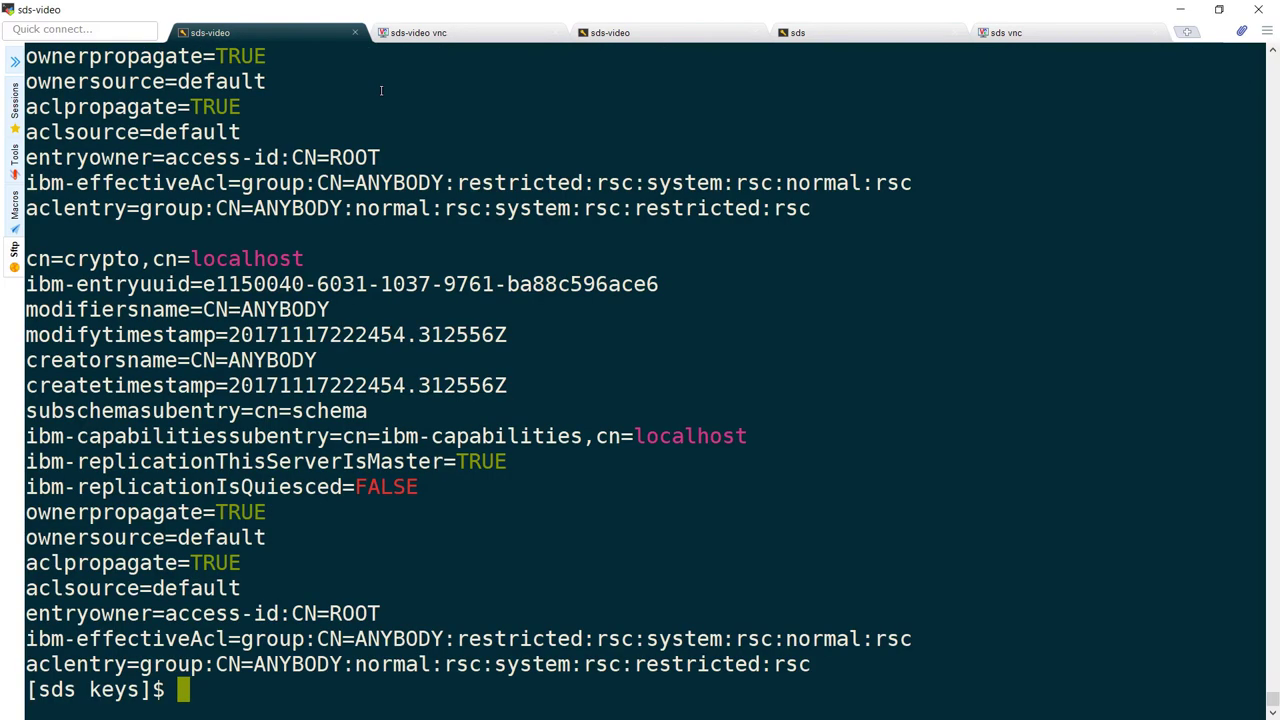
{"action": "key", "text": "alt+Tab"}
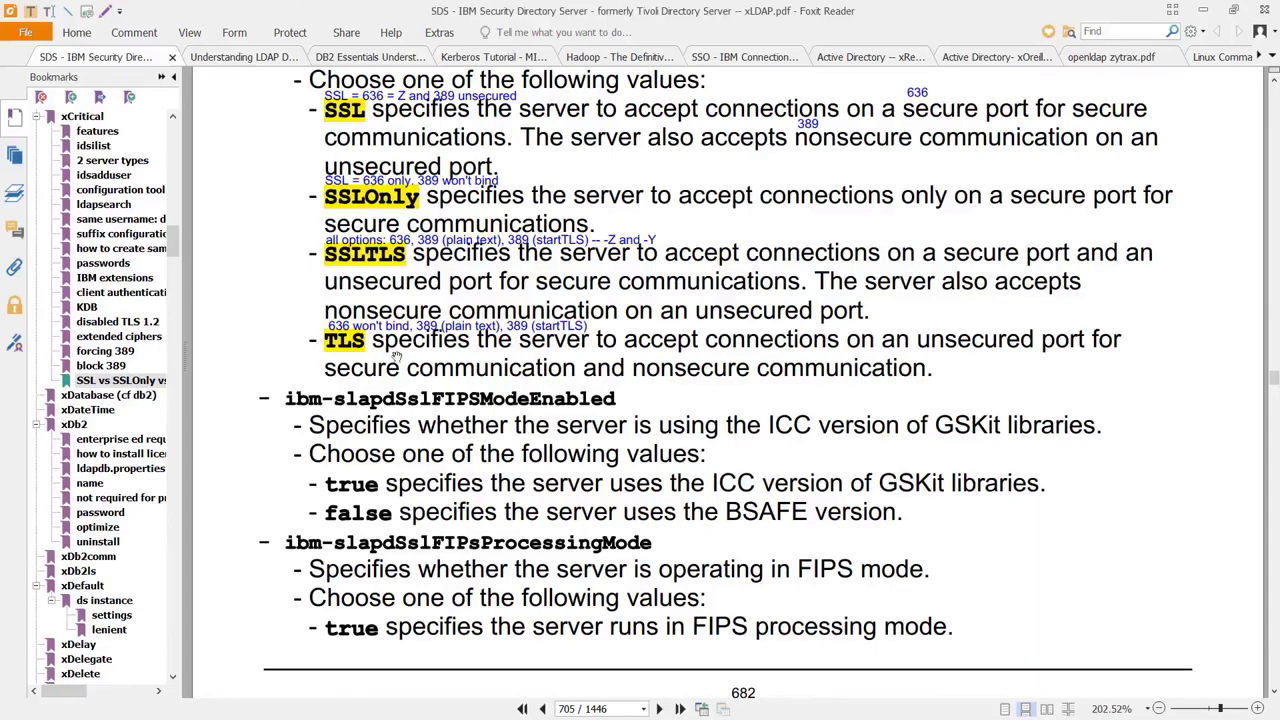
Step: Set ibm-slapdSecurity to TLS in serverauth.ldif and apply it with idsldapmodify -Y on 389
{"action": "key", "text": "alt+Tab"}
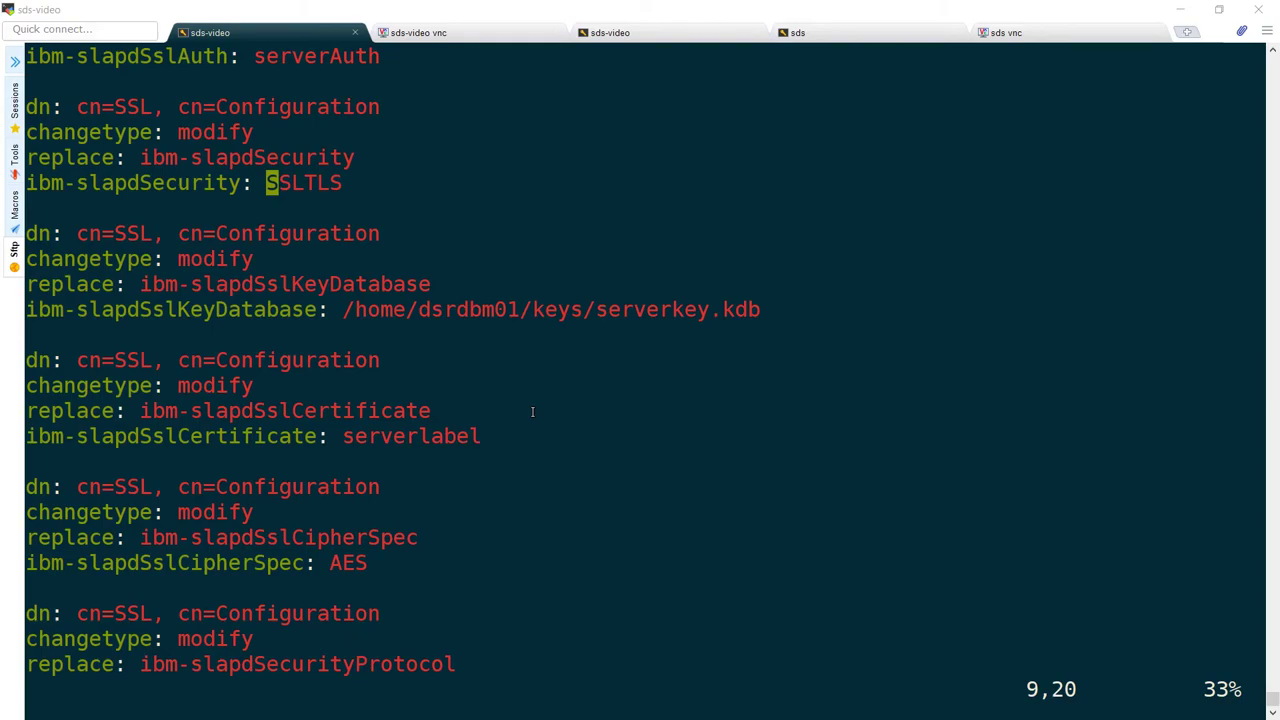
{"action": "type", "text": "cwTLS"}
{"action": "key", "text": "Escape"}
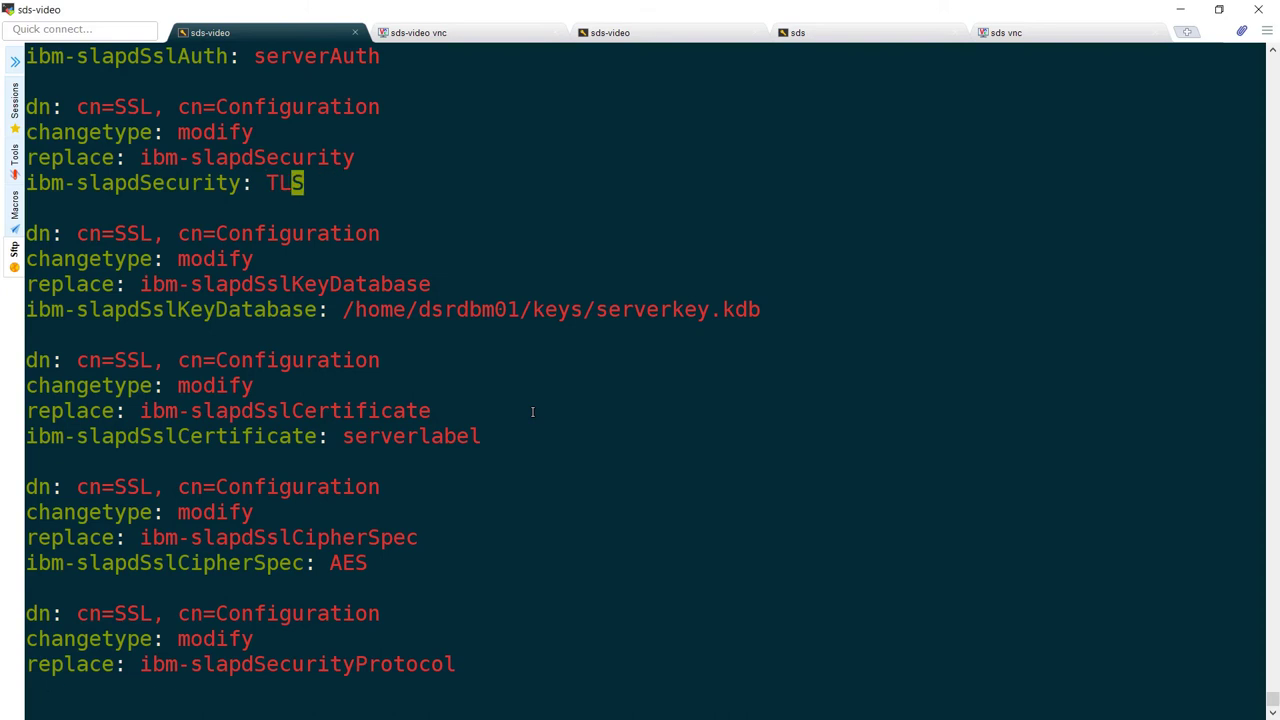
{"action": "key", "text": "Z"}
{"action": "key", "text": "Z"}
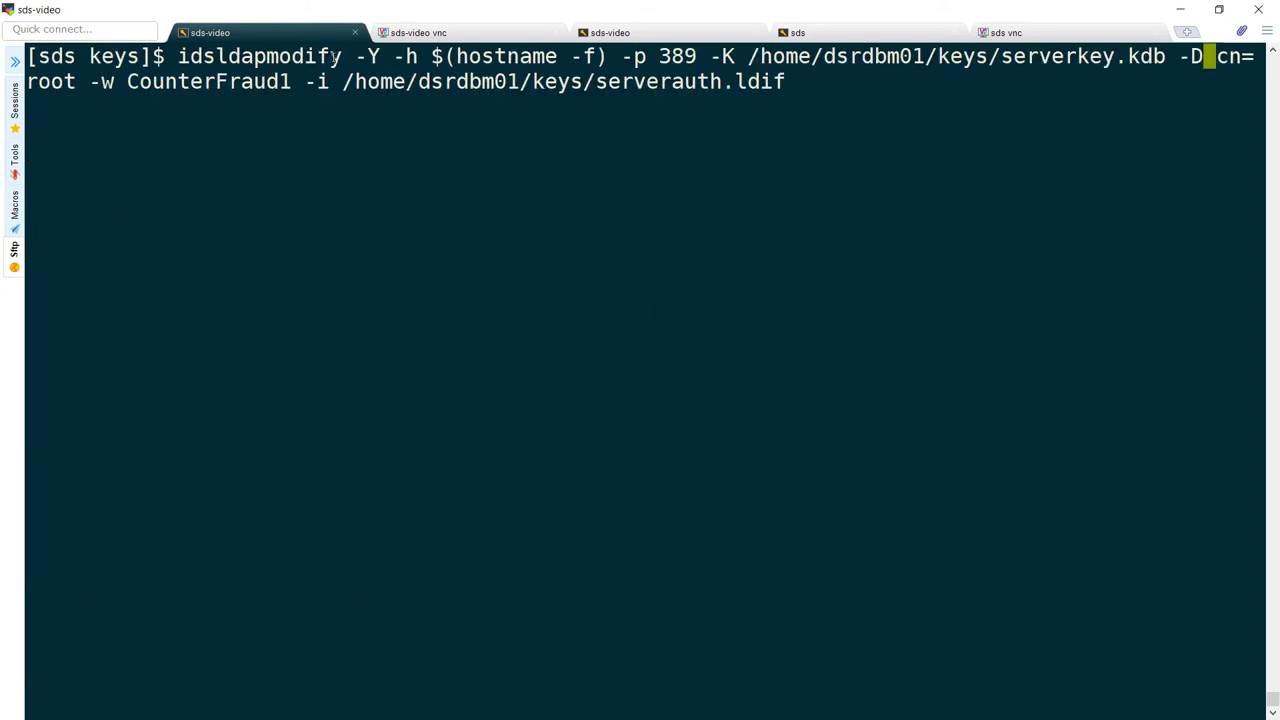
{"action": "left_click_drag", "start_coordinate": [360, 56], "coordinate": [376, 57]}
{"action": "key", "text": "Return"}
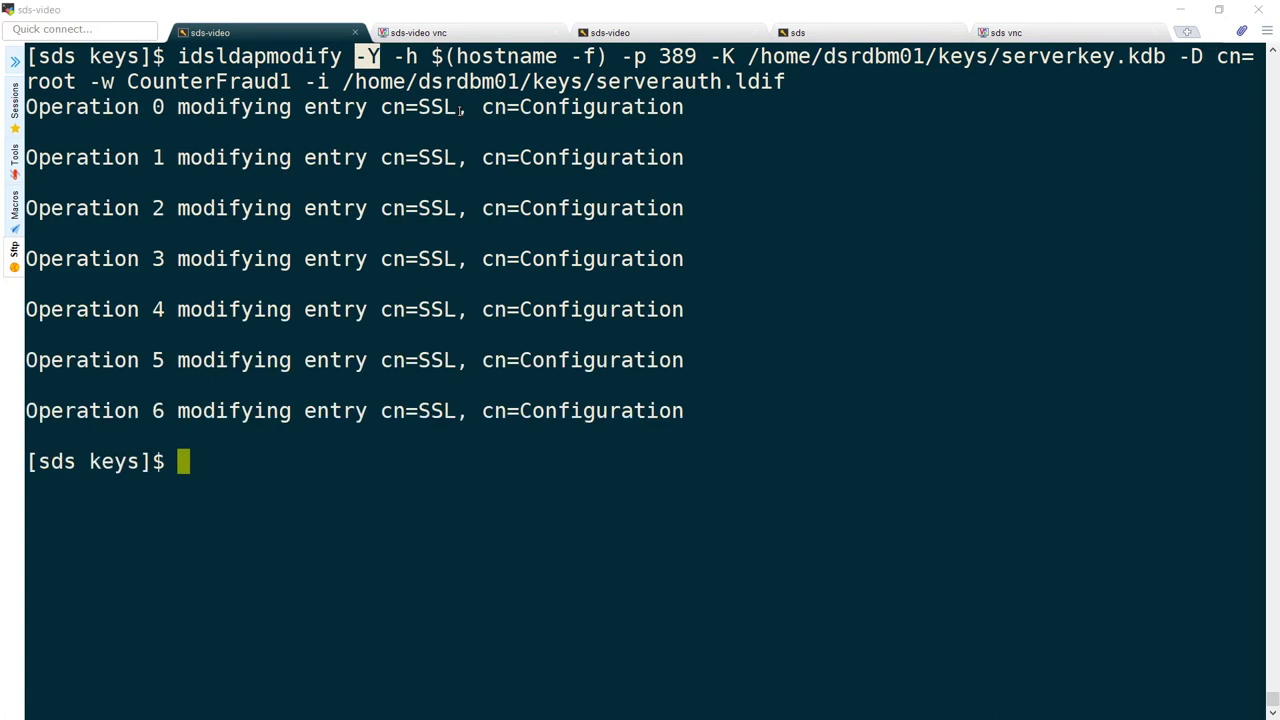
Step: Restart the server via fc, then search port 389 with StartTLS and without it
{"action": "left_click", "coordinate": [645, 31]}
{"action": "key", "text": "Return"}
{"action": "key", "text": "Return"}
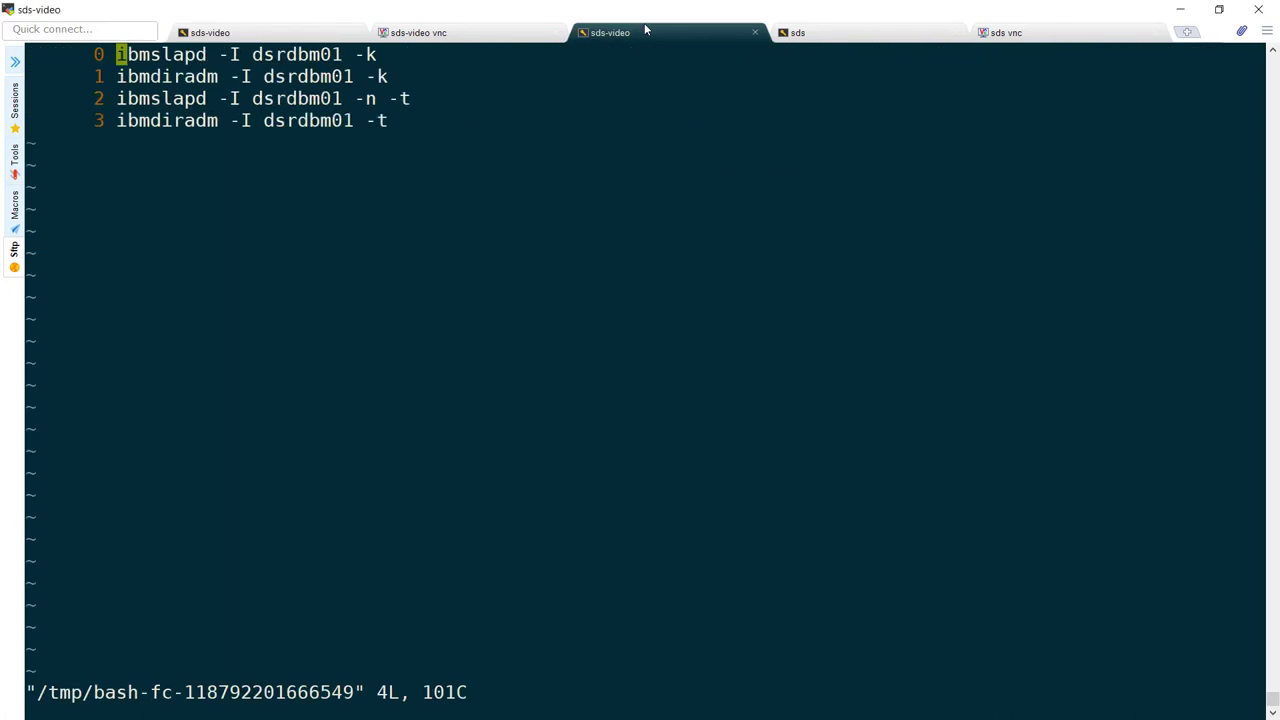
{"action": "type", "text": ":wq"}
{"action": "key", "text": "Return"}
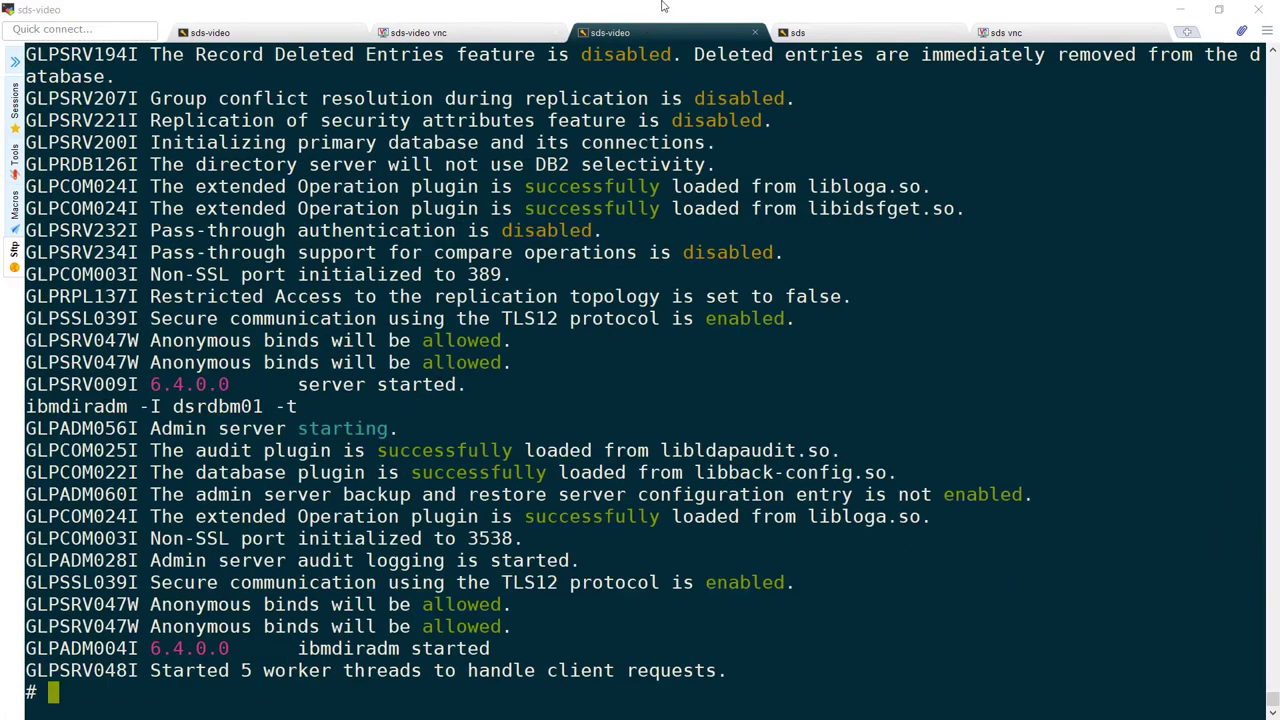
{"action": "left_click_drag", "start_coordinate": [525, 284], "coordinate": [389, 252]}
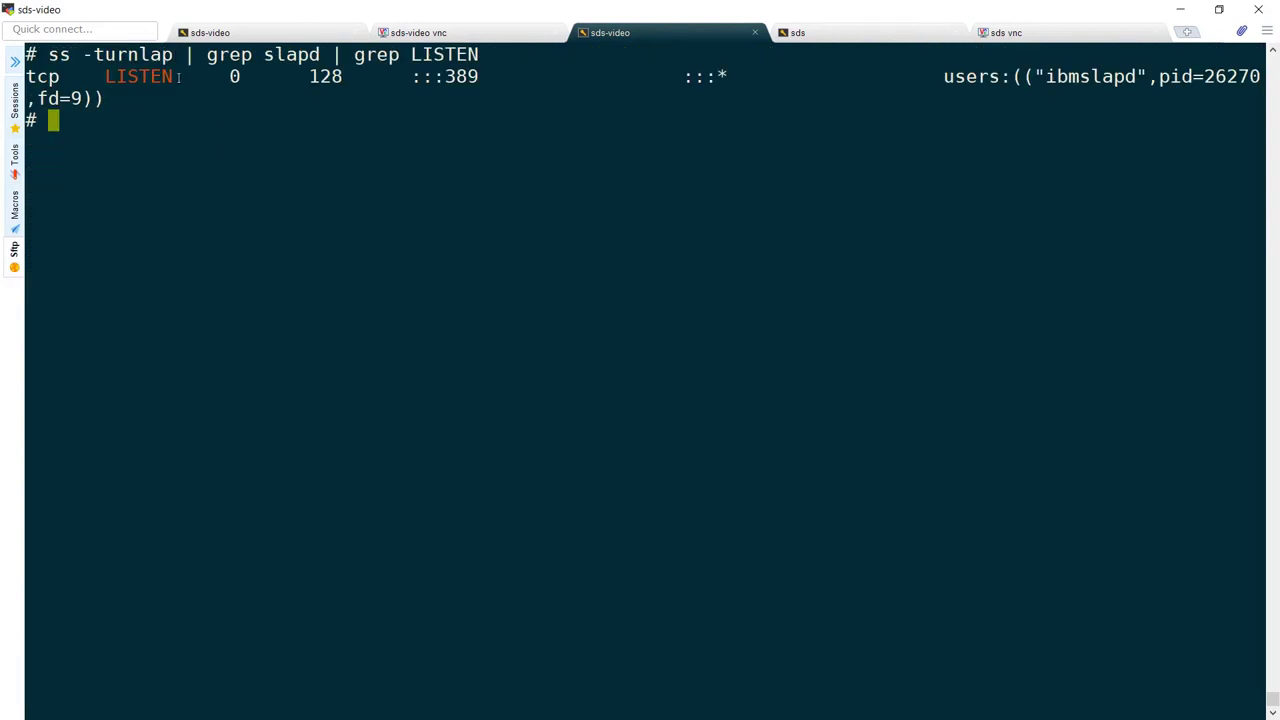
{"action": "left_click_drag", "start_coordinate": [180, 77], "coordinate": [25, 50]}
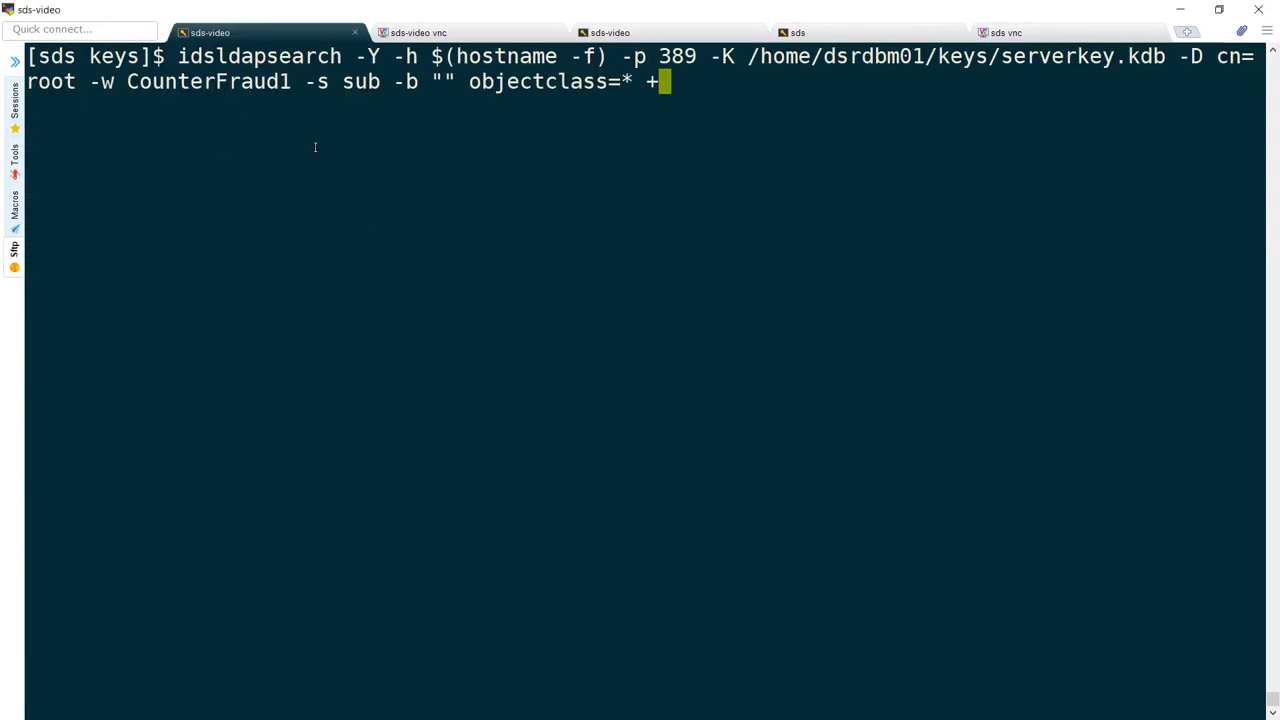
{"action": "key", "text": "Return"}
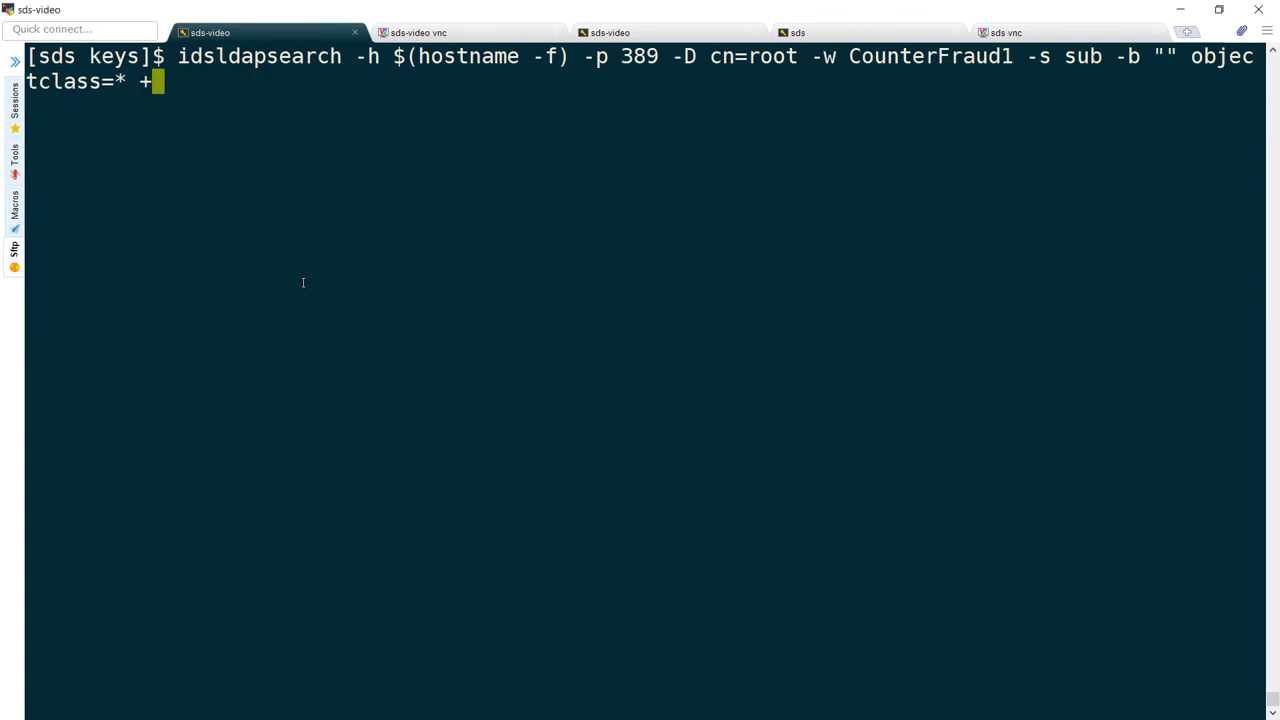
{"action": "key", "text": "Return"}
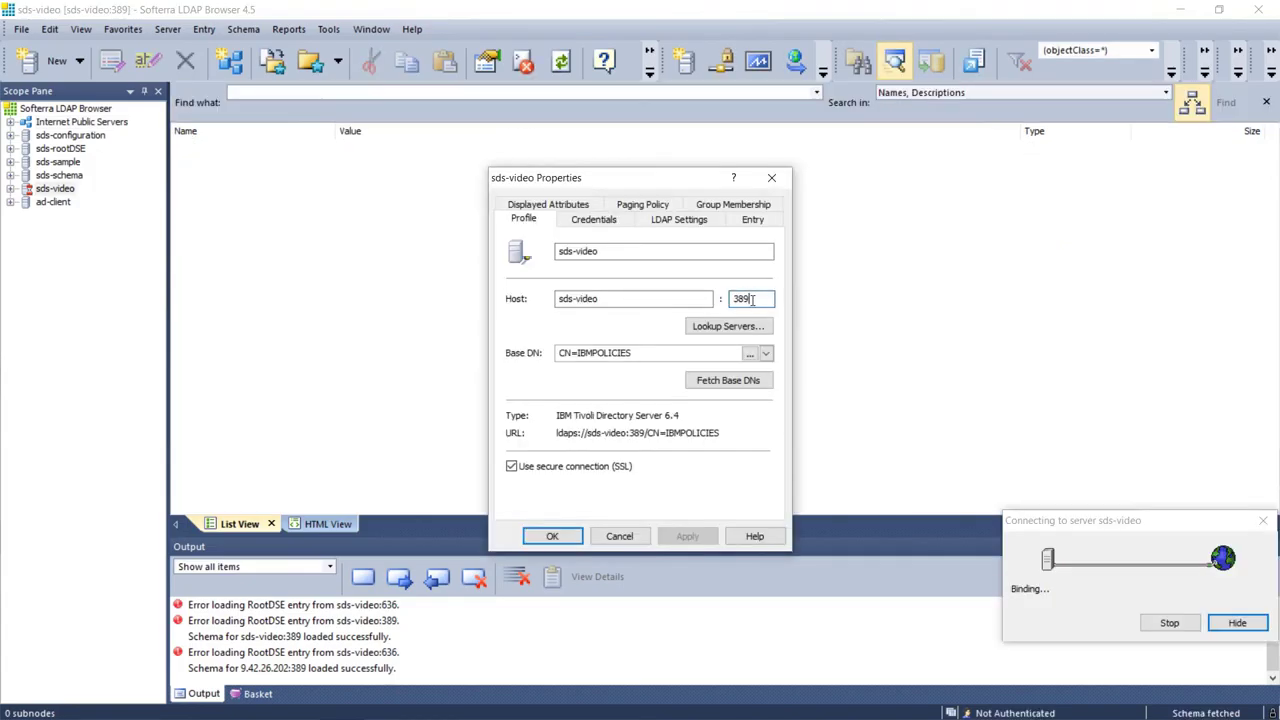
Step: Try the sds-video profile with SSL on port 389 instead of 636 and apply
{"action": "left_click_drag", "start_coordinate": [755, 300], "coordinate": [727, 300]}
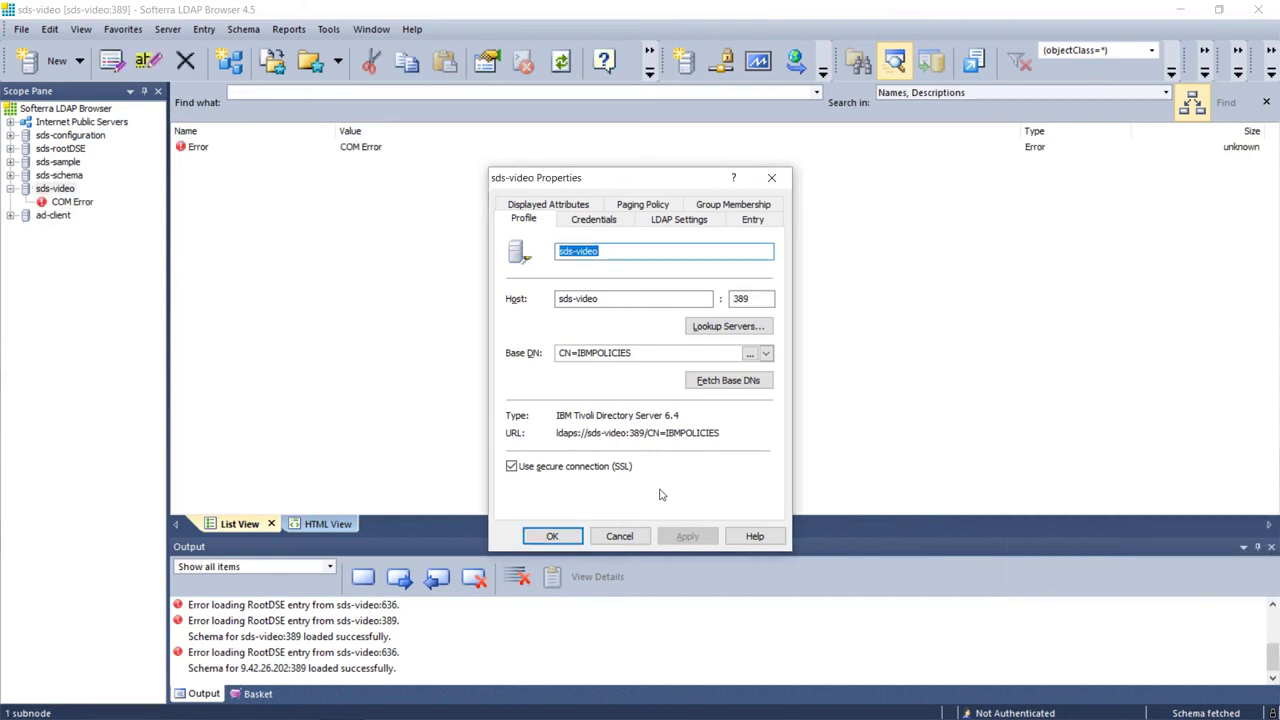
{"action": "left_click", "coordinate": [581, 470]}
{"action": "left_click", "coordinate": [581, 470]}
{"action": "left_click_drag", "start_coordinate": [770, 298], "coordinate": [722, 299]}
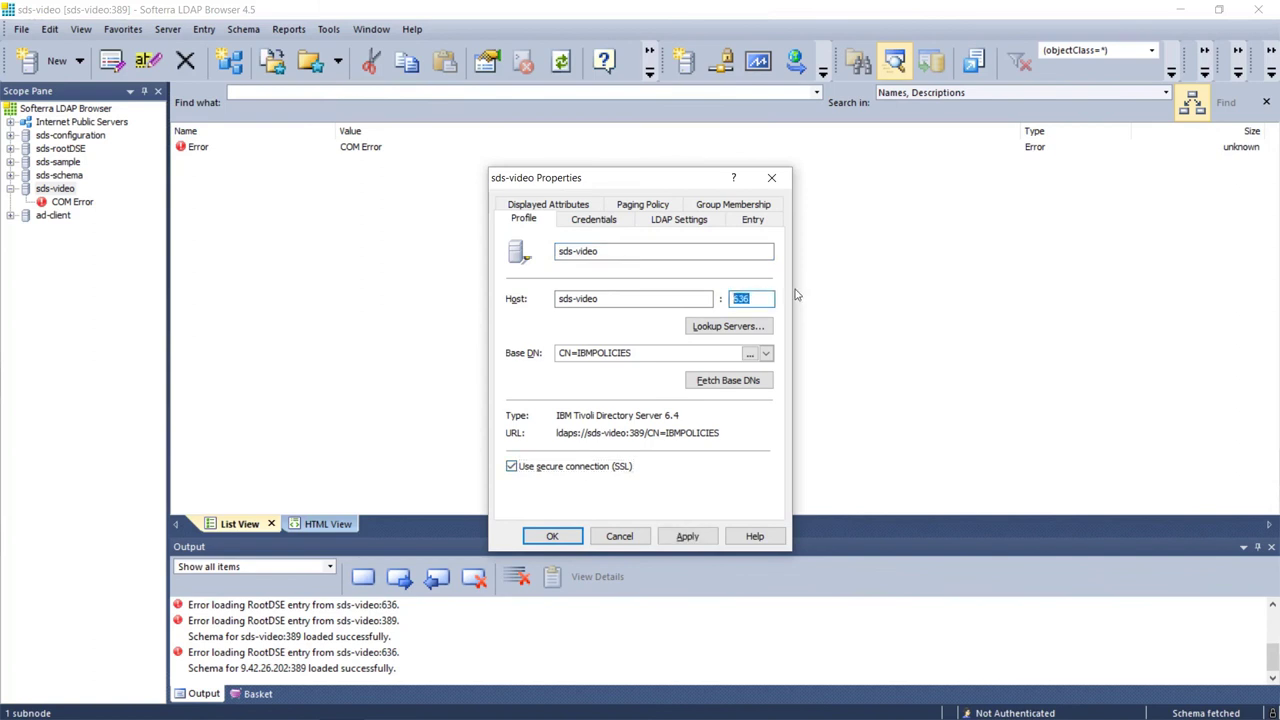
{"action": "type", "text": "389"}
{"action": "left_click", "coordinate": [686, 536]}
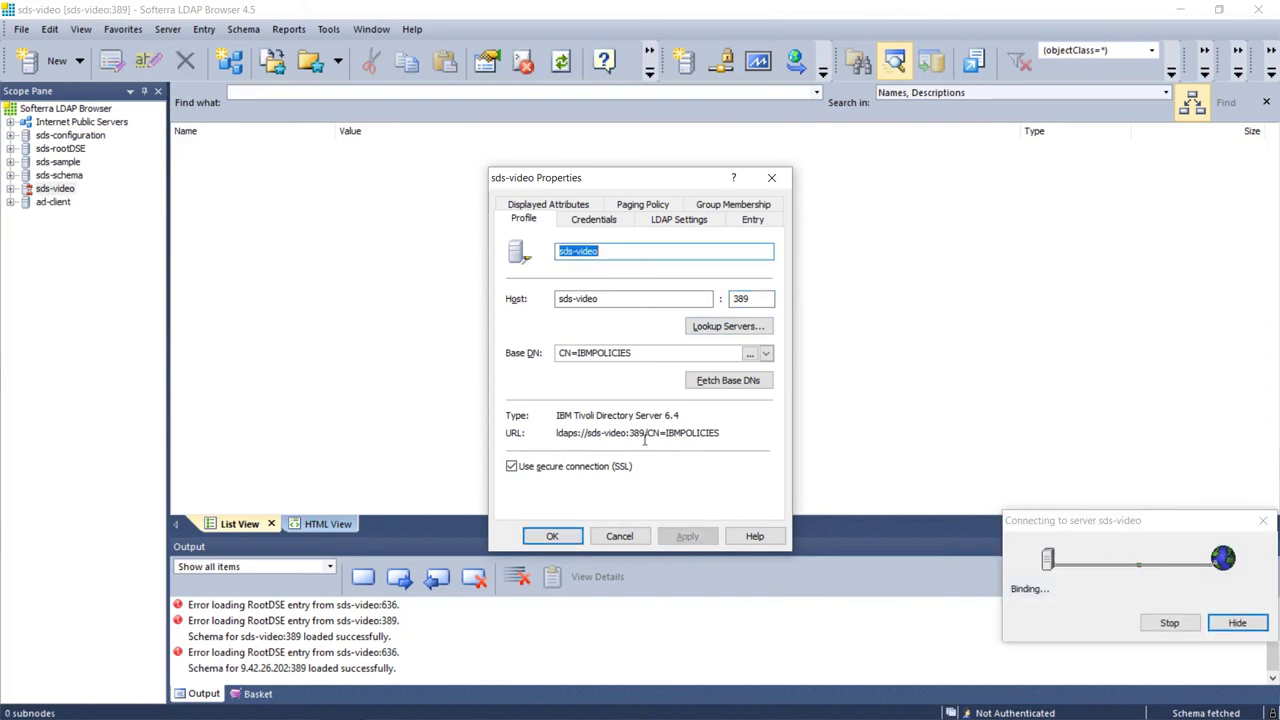
Step: Disable SSL, apply the plain port 389 connection, check the bind credentials, then view gskcapicmd
{"action": "left_click", "coordinate": [615, 466]}
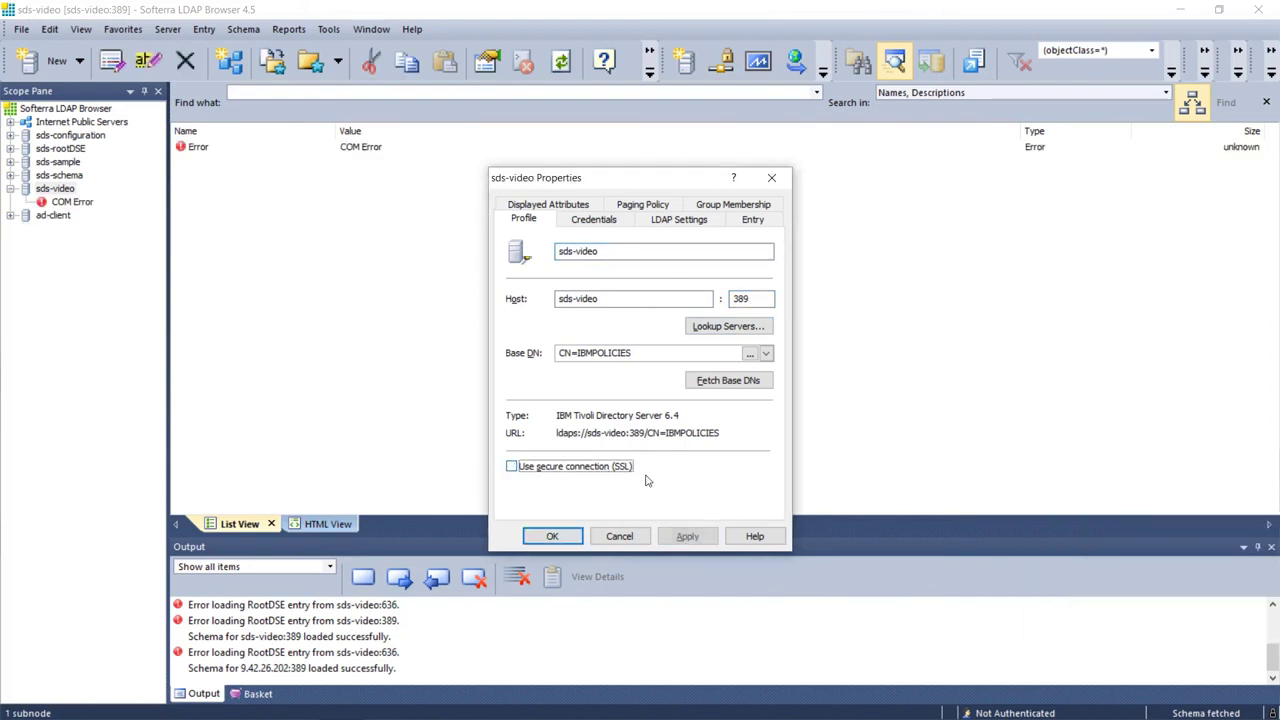
{"action": "left_click", "coordinate": [687, 536]}
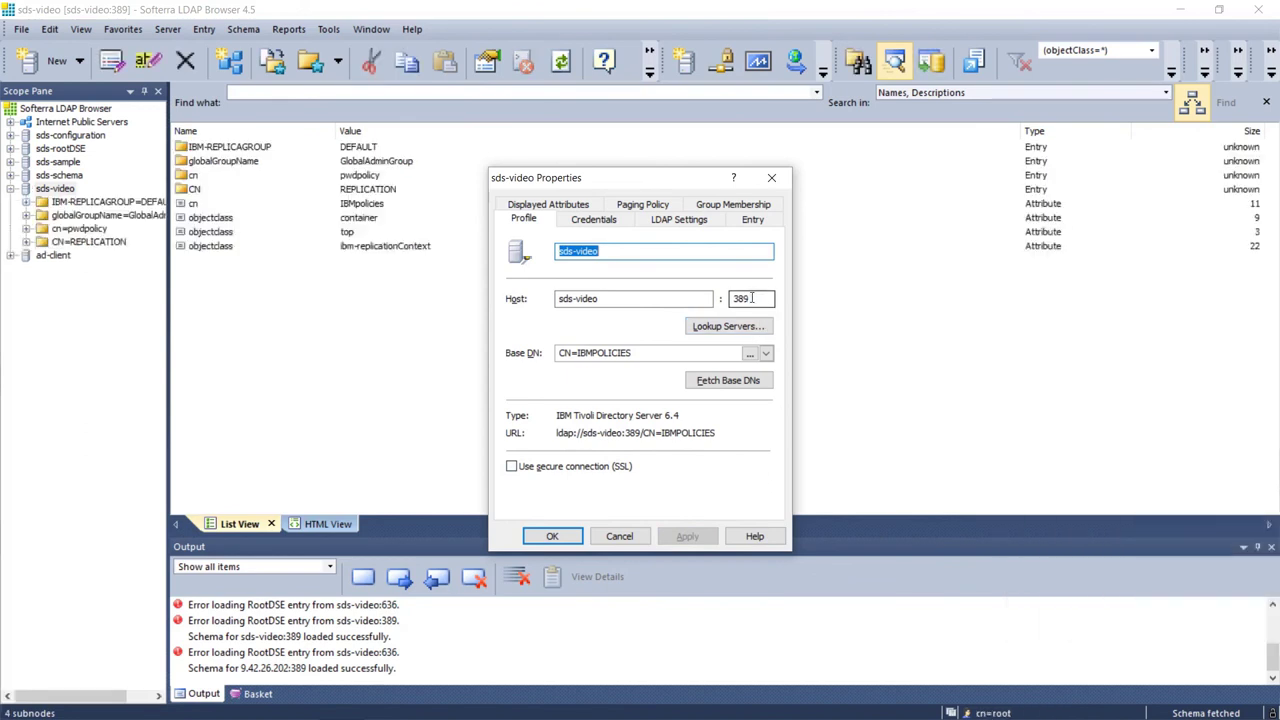
{"action": "left_click", "coordinate": [585, 224]}
{"action": "left_click", "coordinate": [650, 421]}
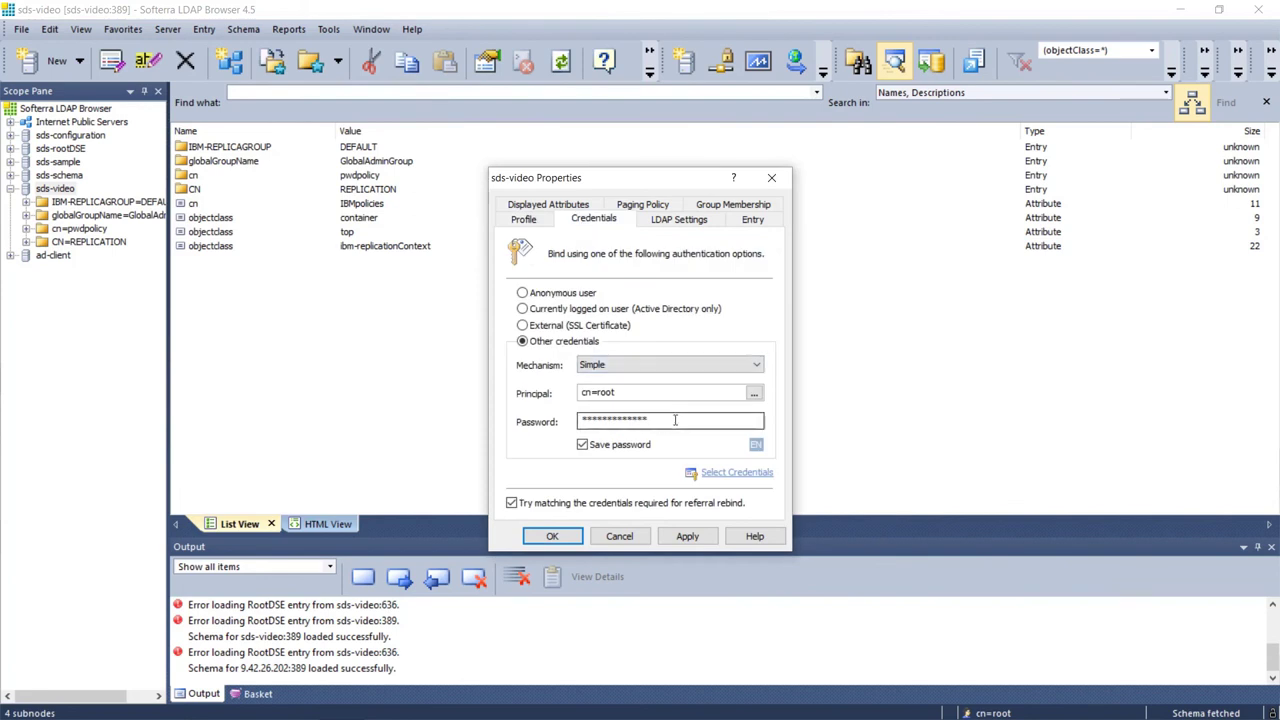
{"action": "left_click_drag", "start_coordinate": [650, 421], "coordinate": [560, 428]}
{"action": "left_click", "coordinate": [524, 220]}
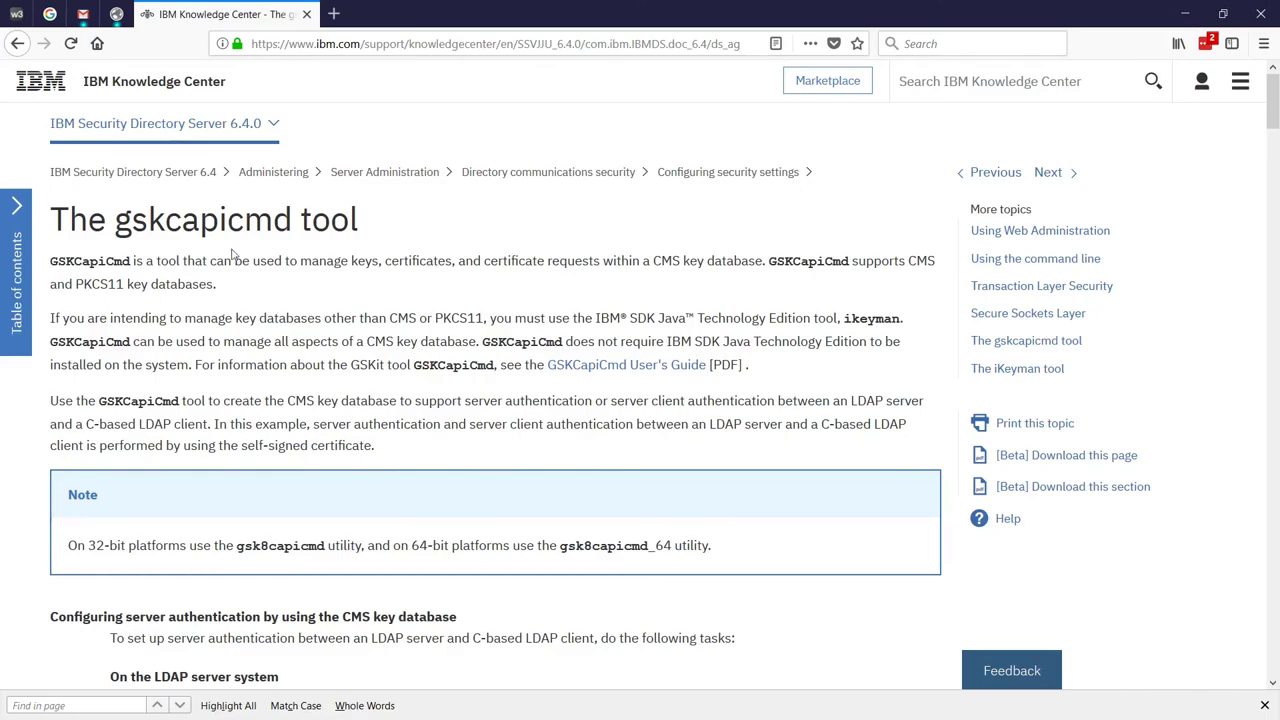
{"action": "left_click_drag", "start_coordinate": [114, 219], "coordinate": [299, 219]}
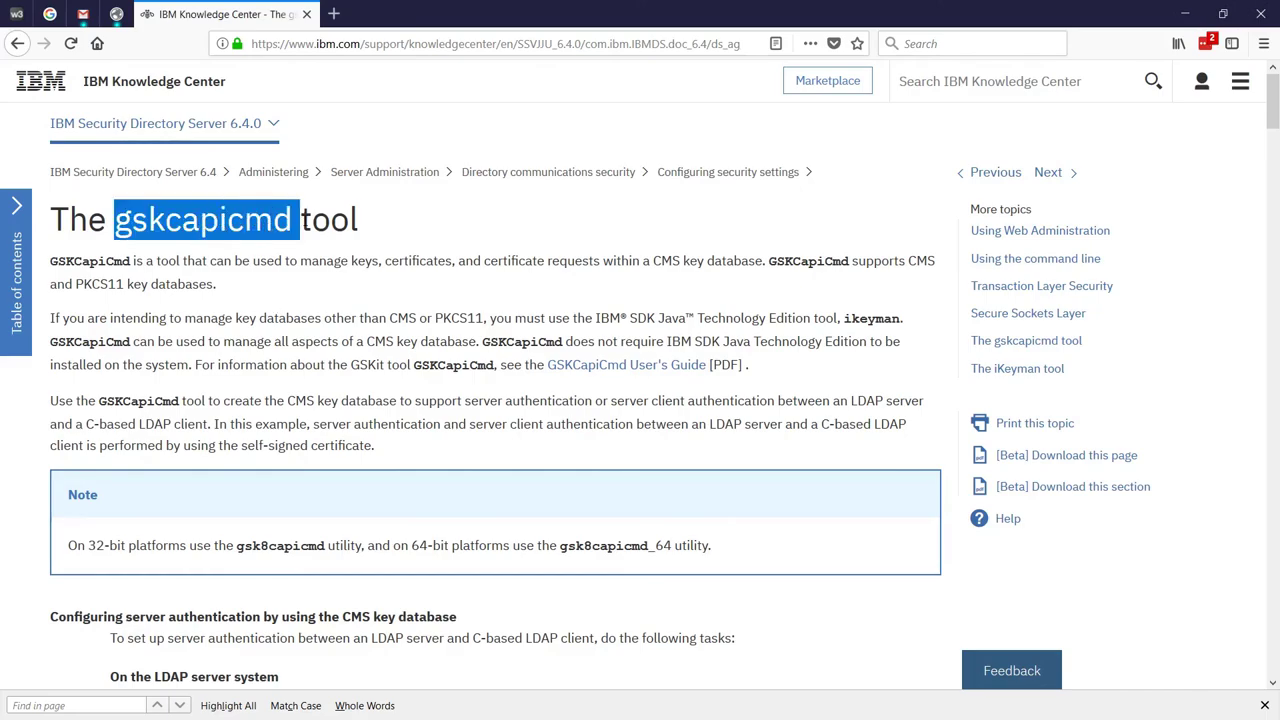